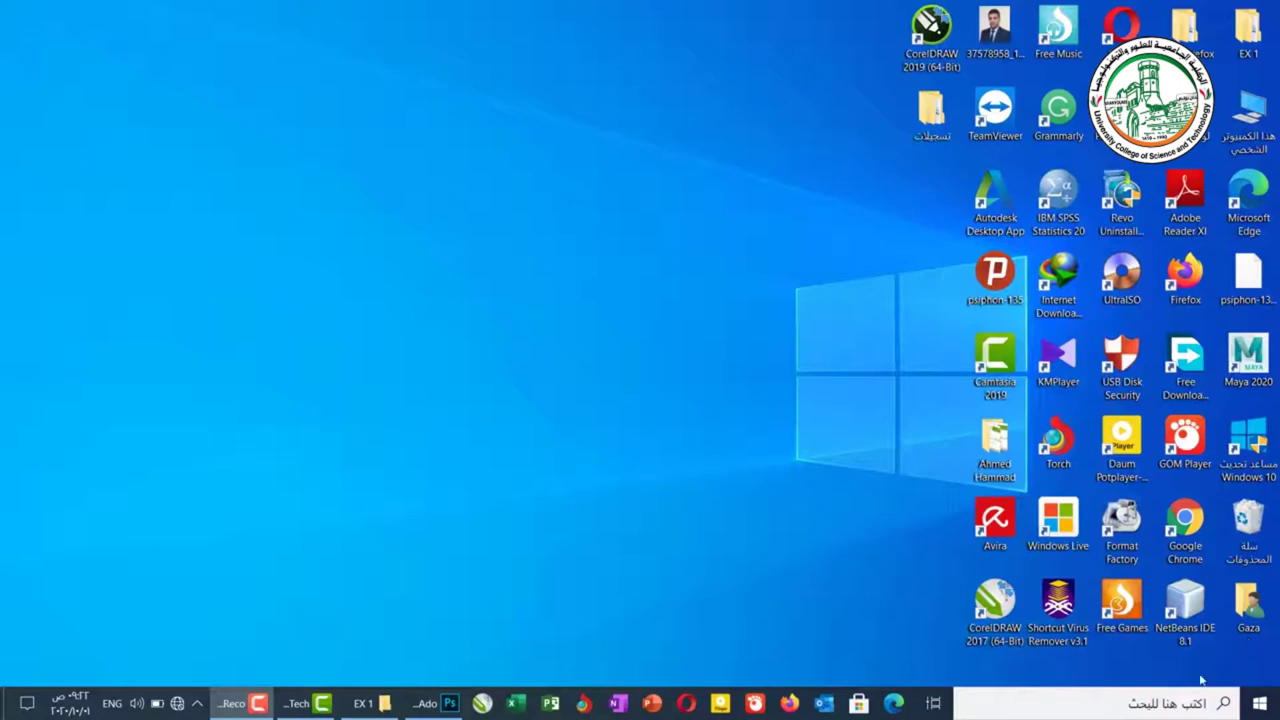
Open image 1 from the EX 1 folder in Photoshop and close the document again
left_click(390, 703)
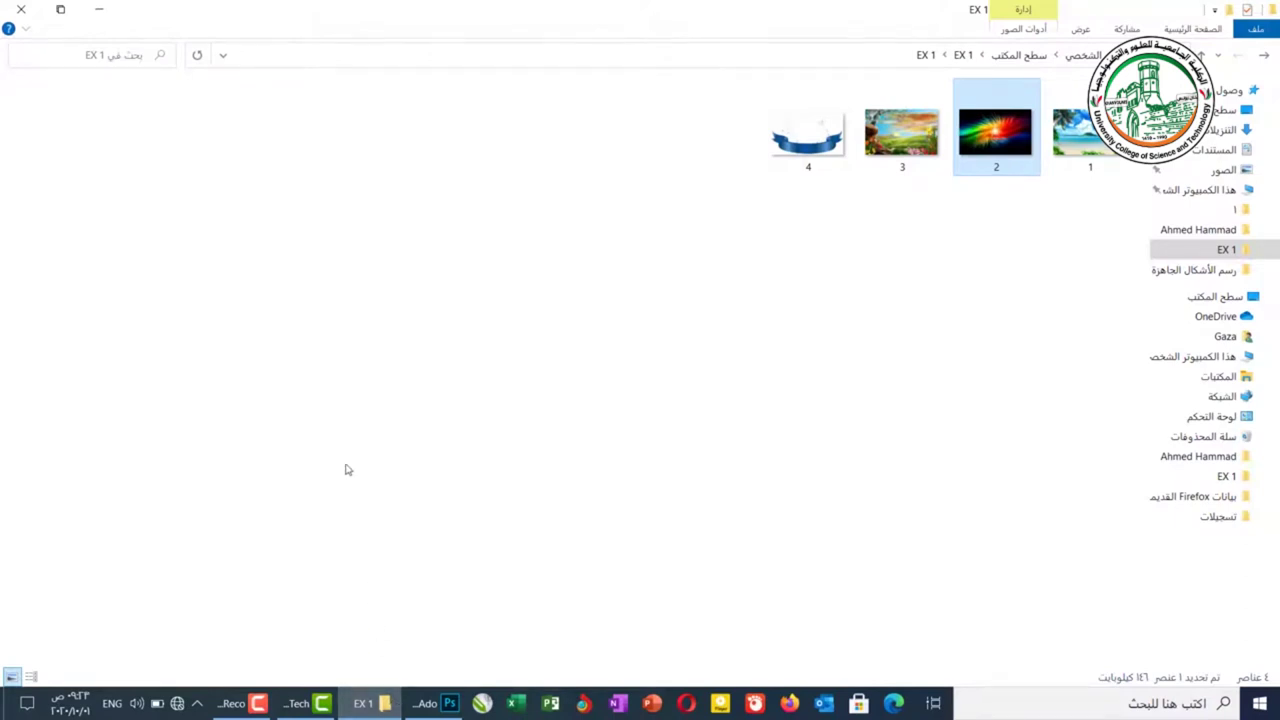
left_click(760, 328)
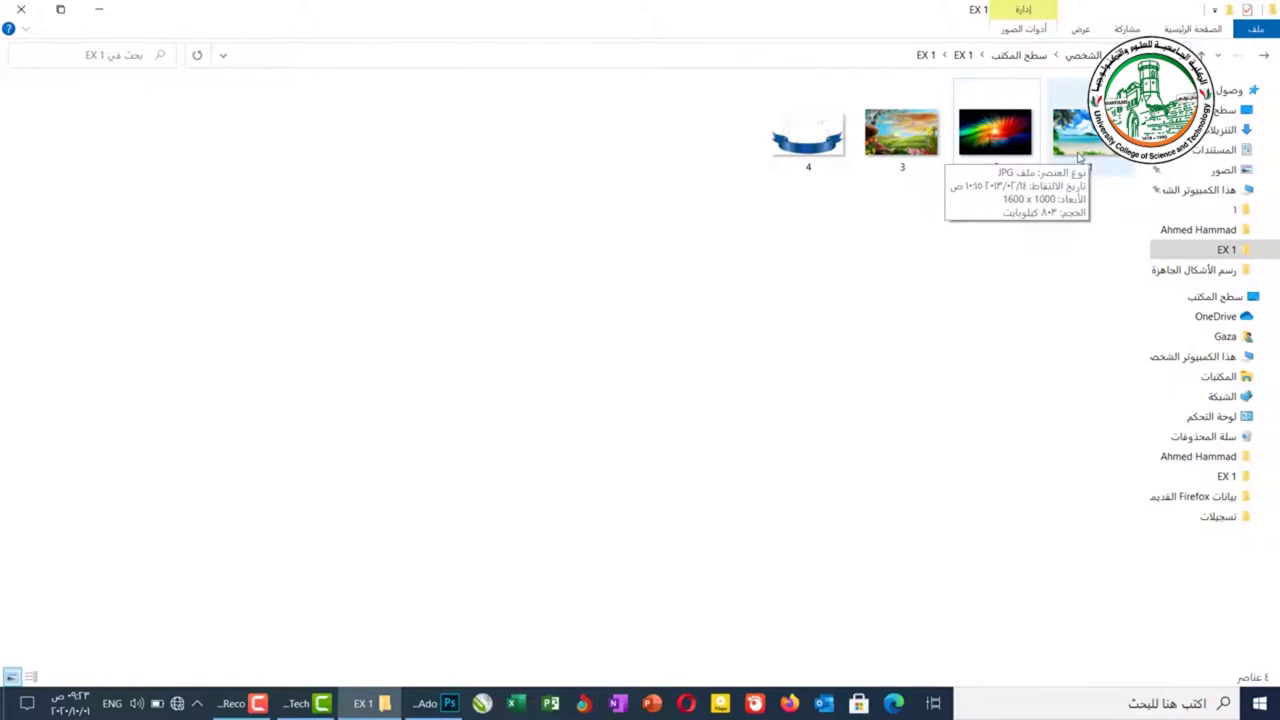
left_click(1080, 158)
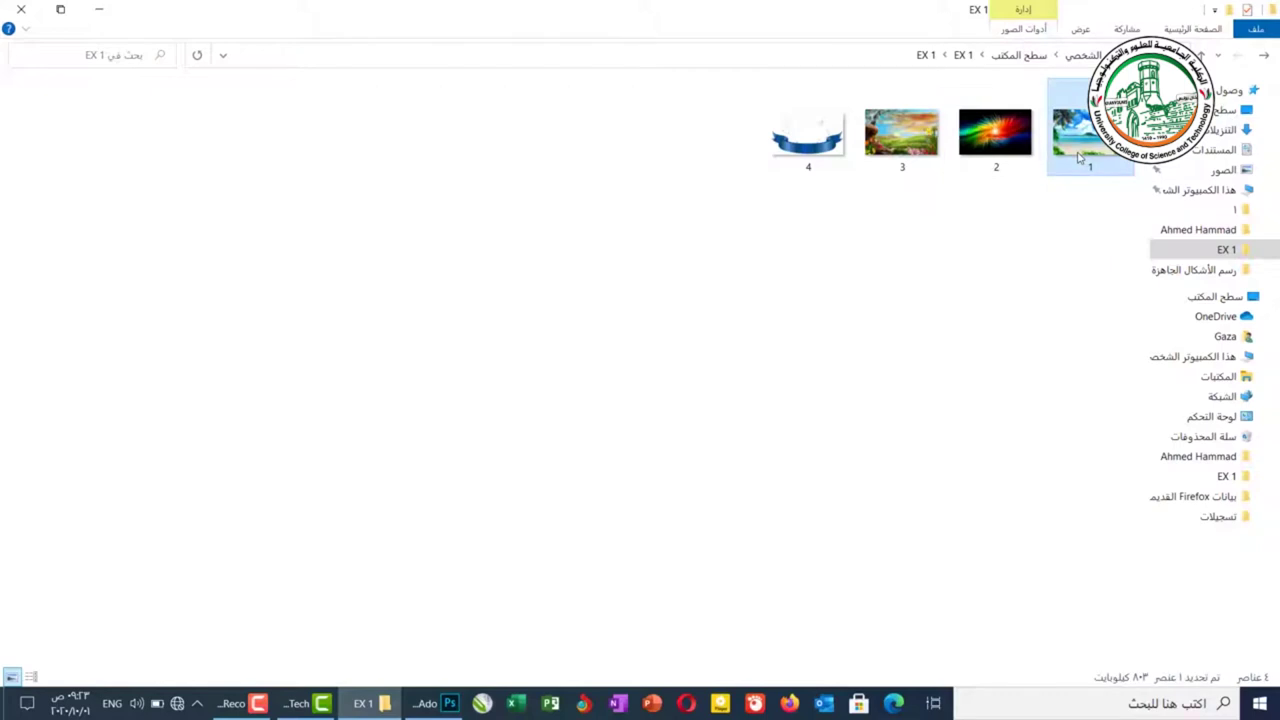
left_click_drag(1080, 158, 668, 308)
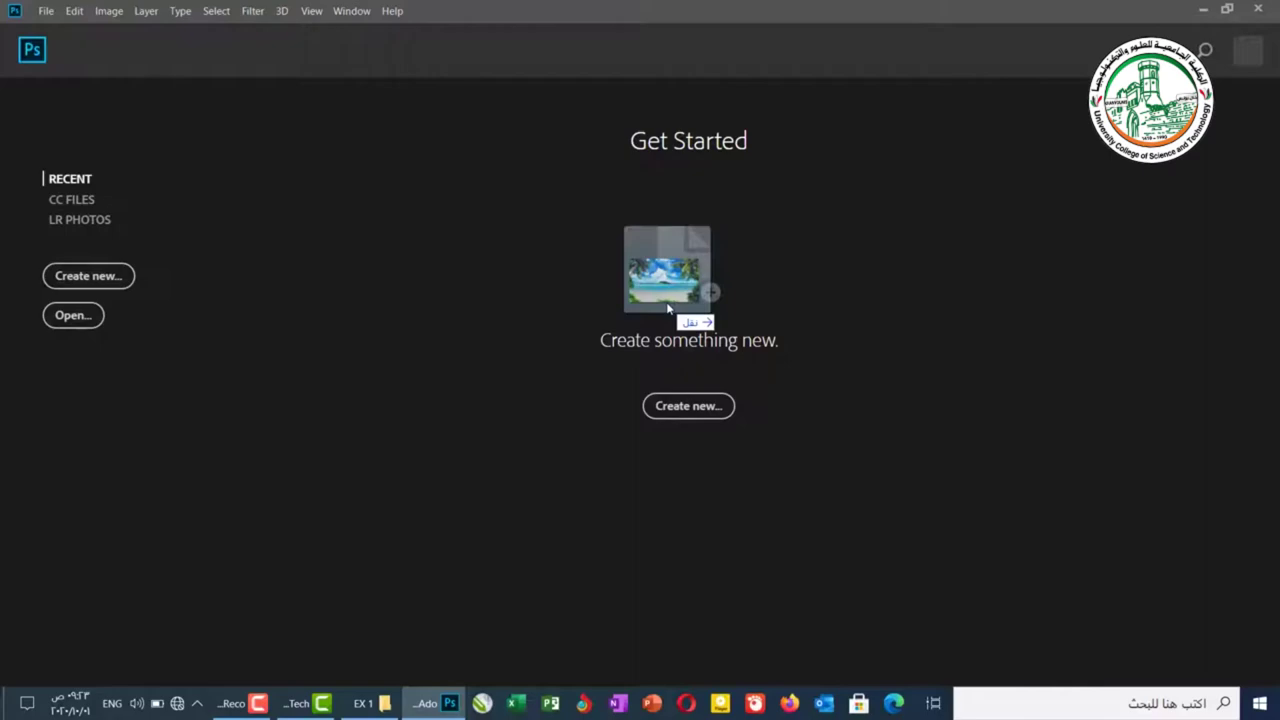
left_click_drag(668, 308, 667, 305)
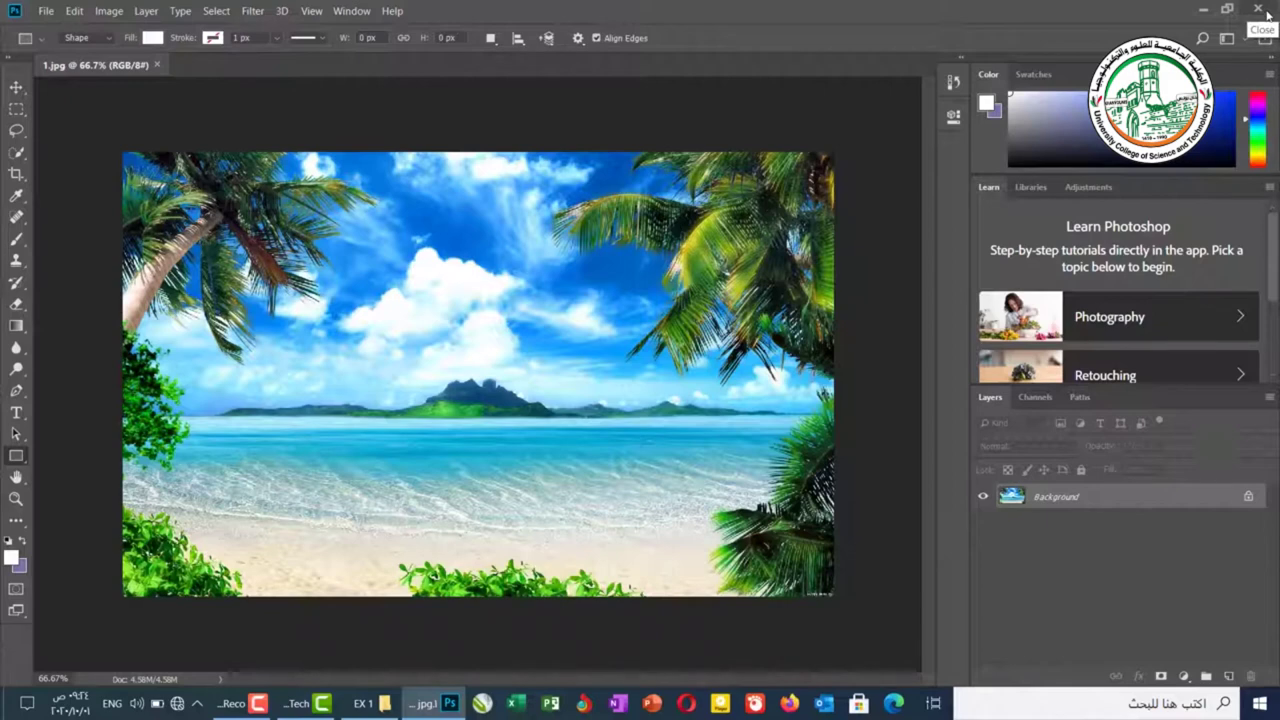
left_click(157, 65)
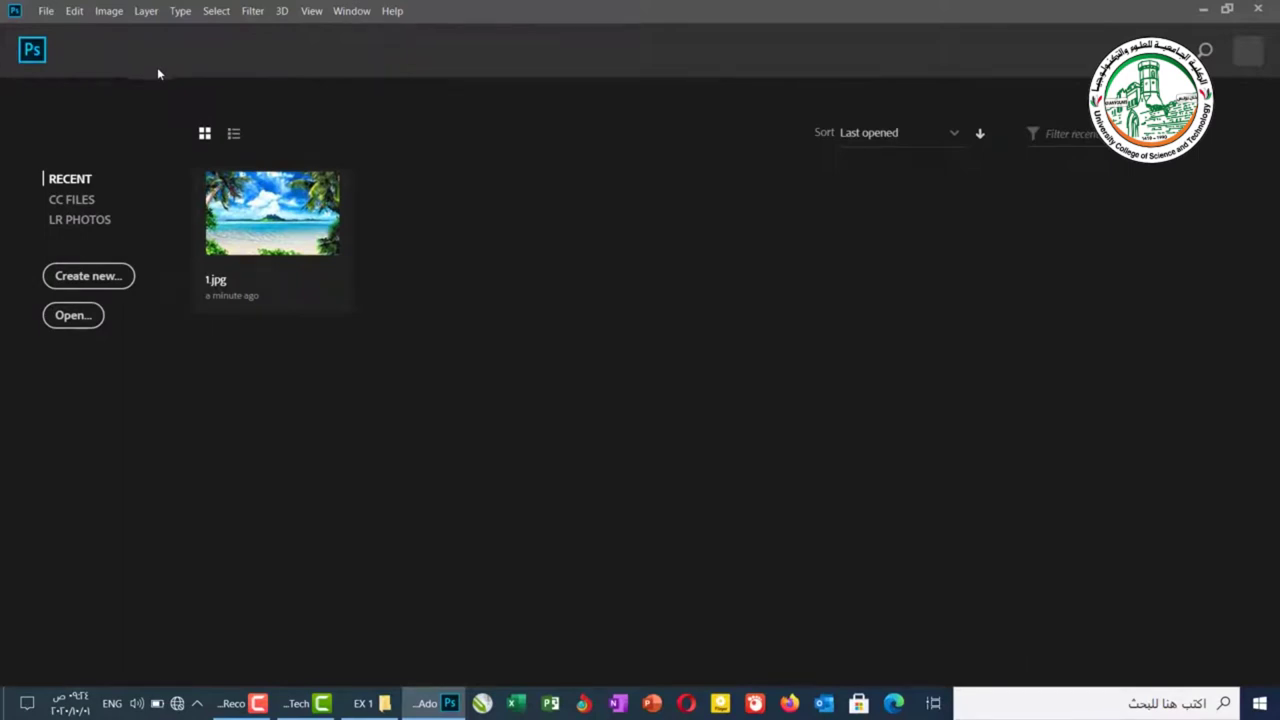
Bring image 1 from the EX 1 folder into Photoshop as an open document
left_click(367, 698)
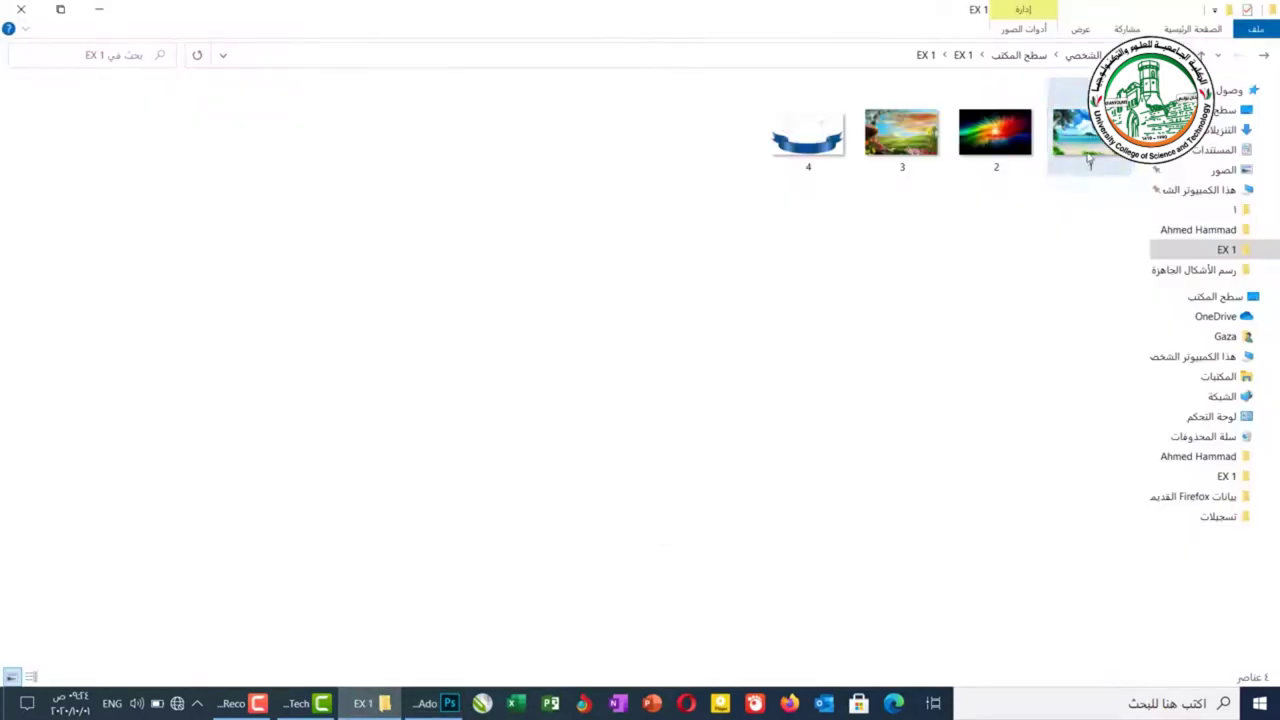
mouse_move(1087, 155)
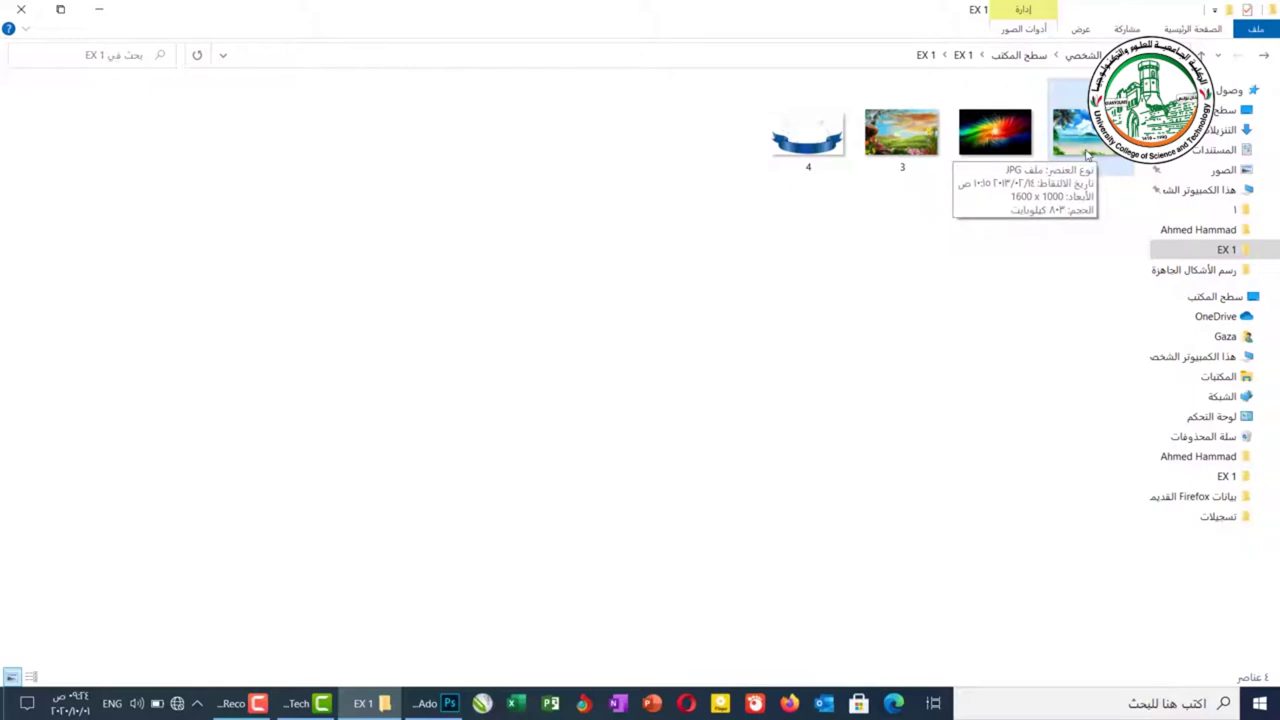
left_click_drag(1087, 155, 628, 325)
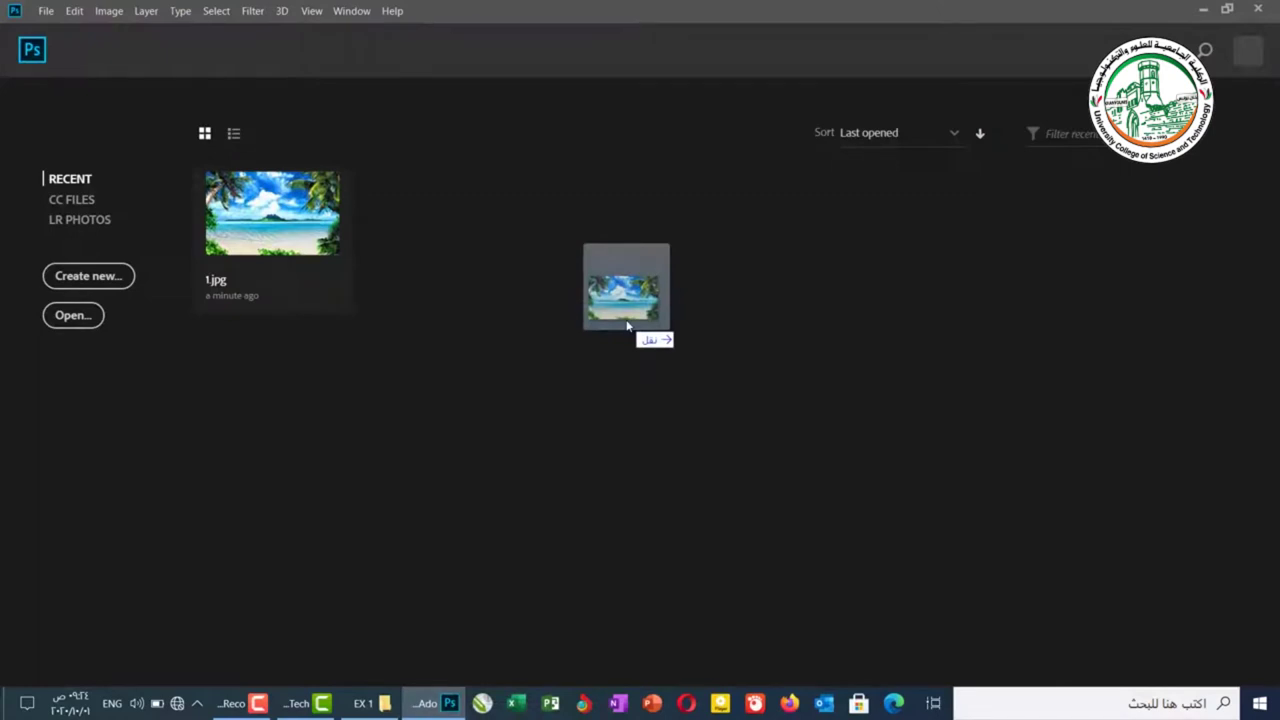
left_click_drag(628, 325, 624, 327)
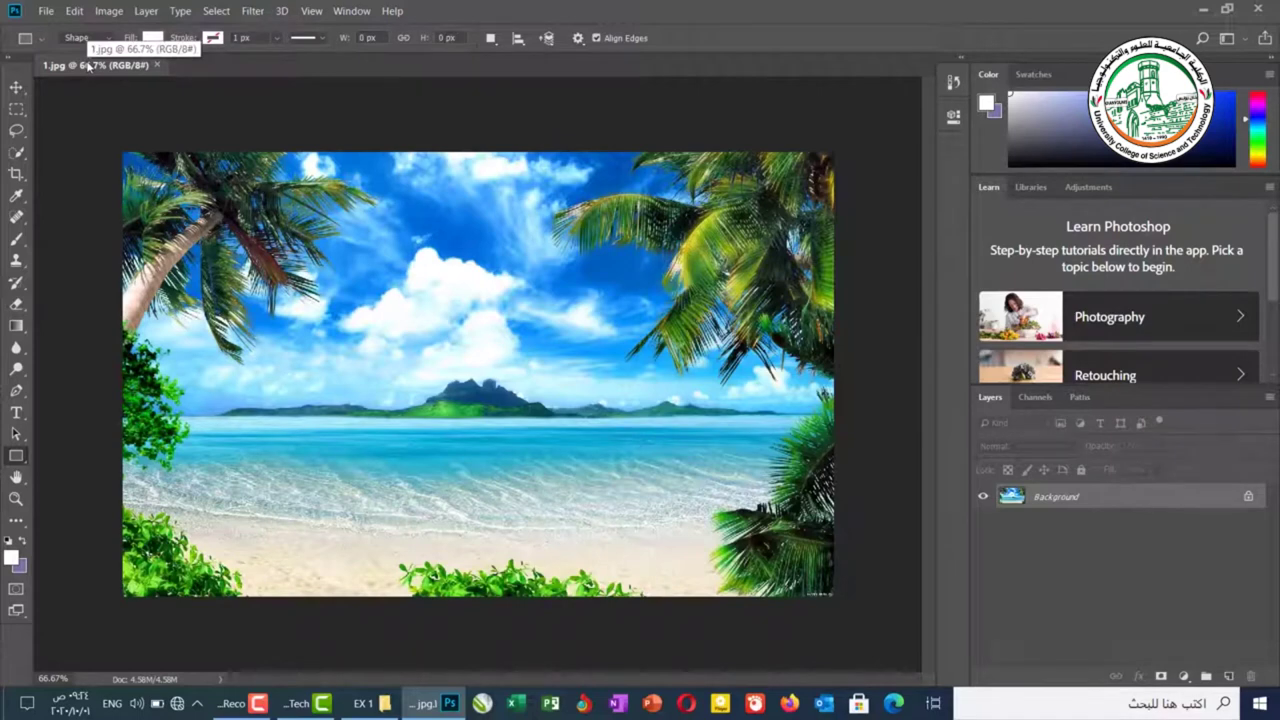
Float the 1.jpg document in its own window and dock it back in the workspace
left_click_drag(91, 66, 393, 240)
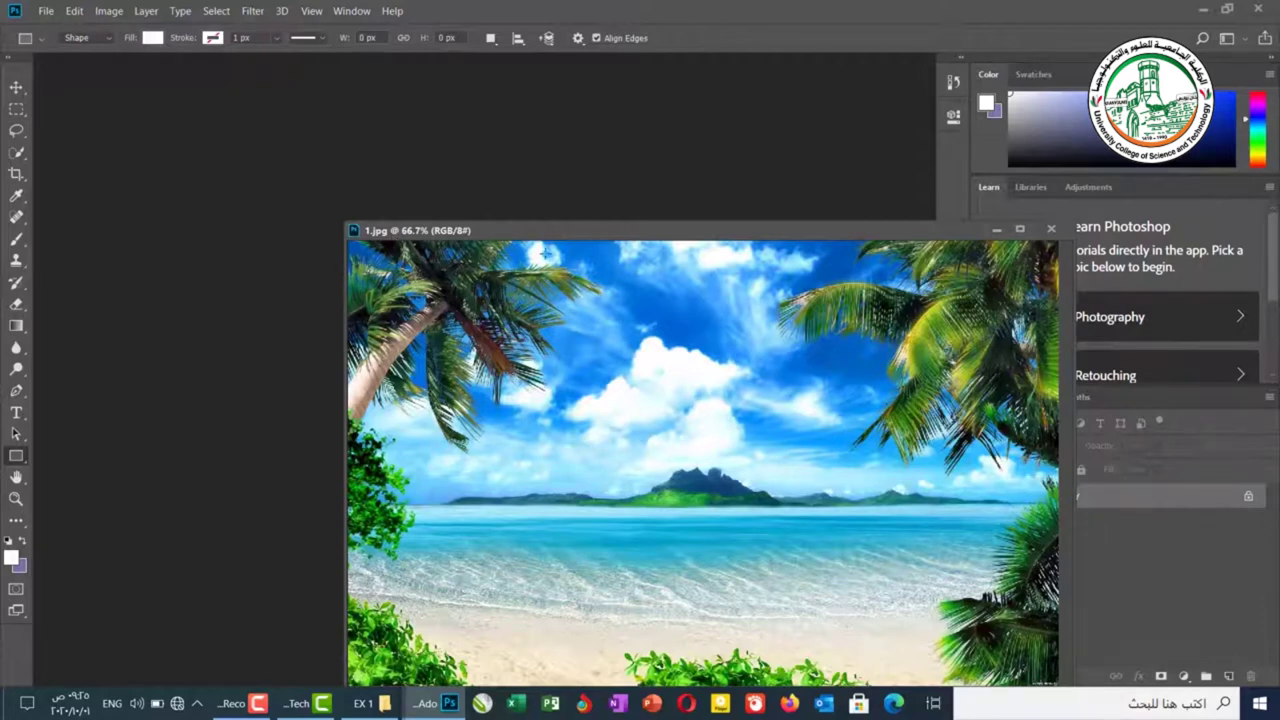
left_click_drag(595, 232, 287, 72)
key("ctrl+w")
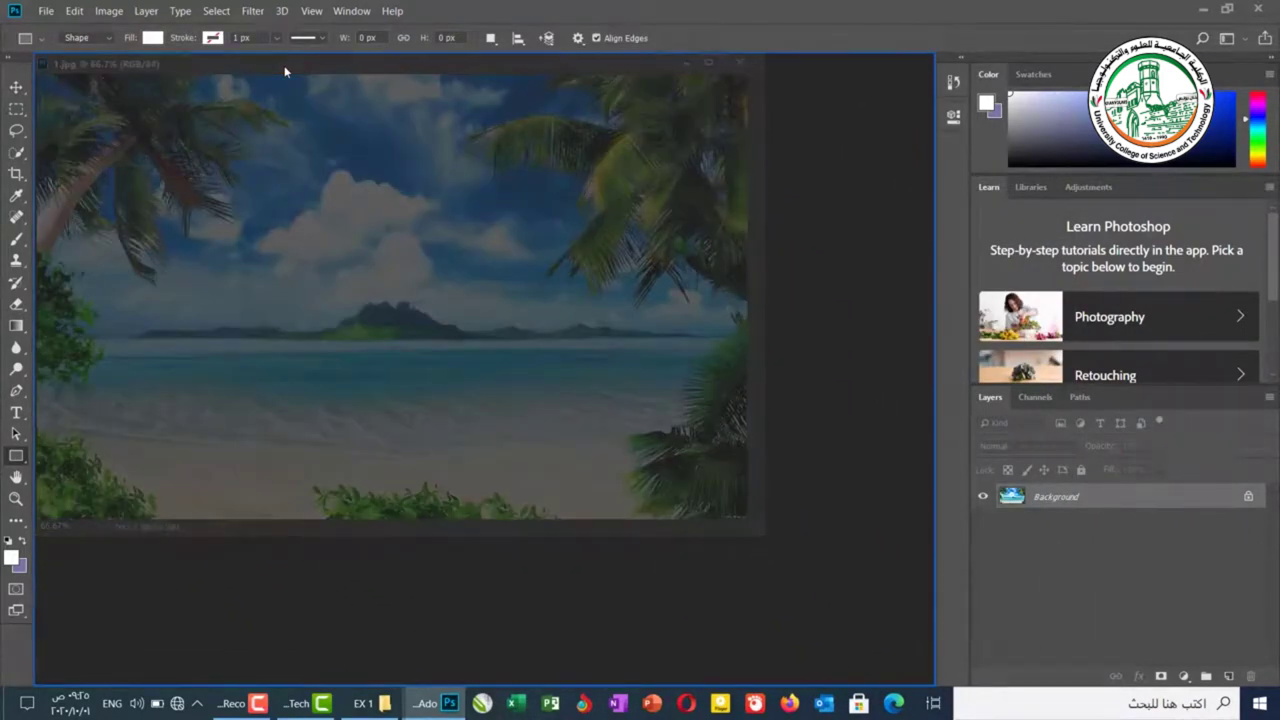
left_click_drag(284, 71, 285, 70)
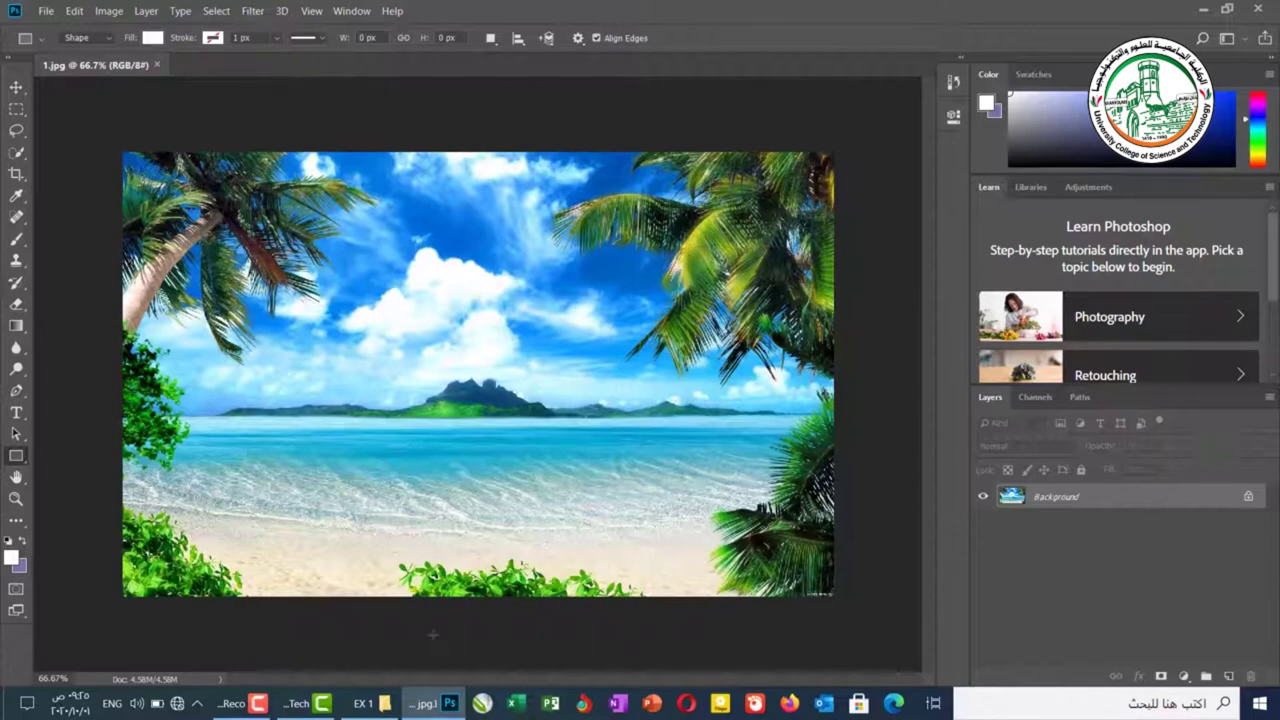
Try to place image 2 from the EX 1 folder on the 1.jpg canvas as a new layer
left_click(363, 703)
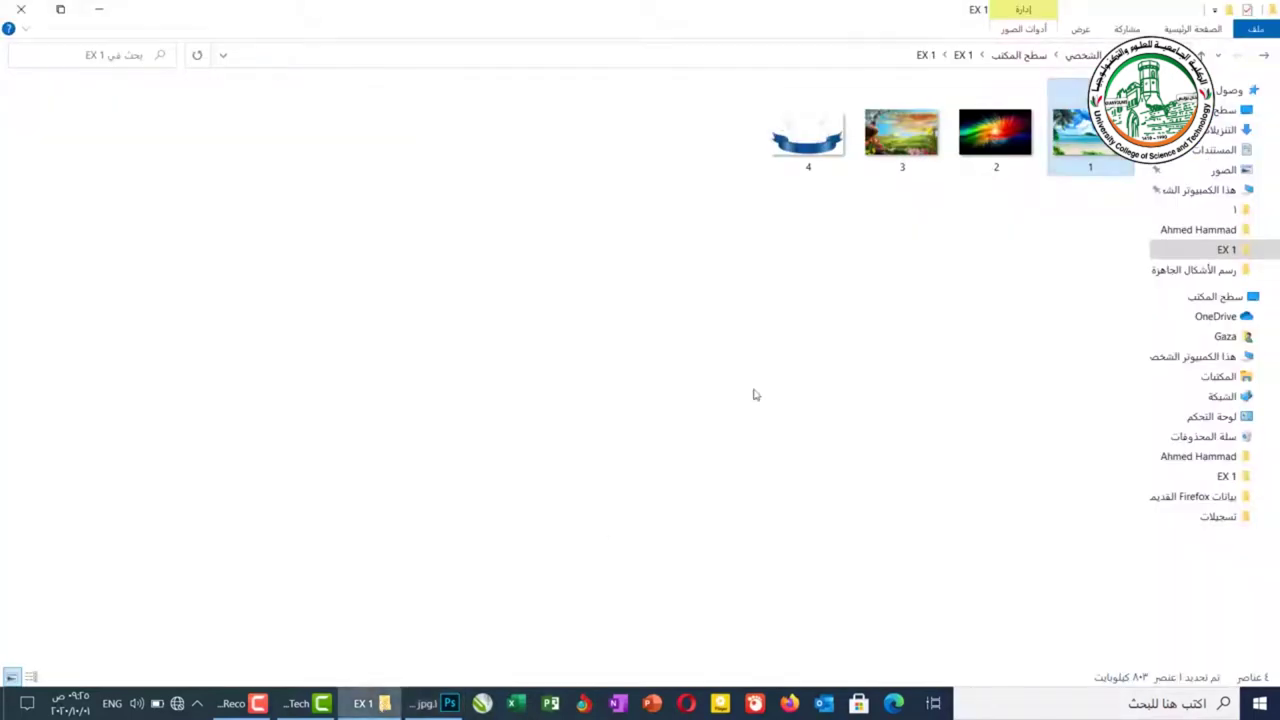
left_click(995, 222)
left_click(1015, 147)
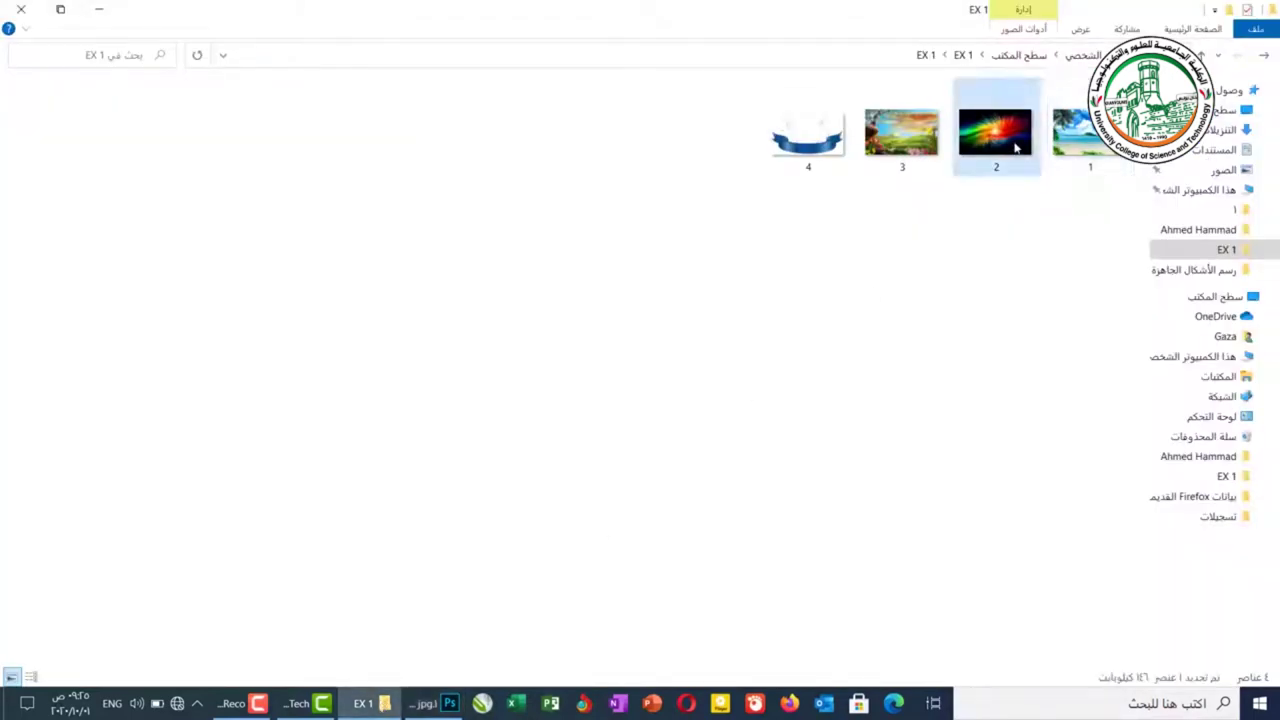
left_click_drag(1015, 147, 422, 393)
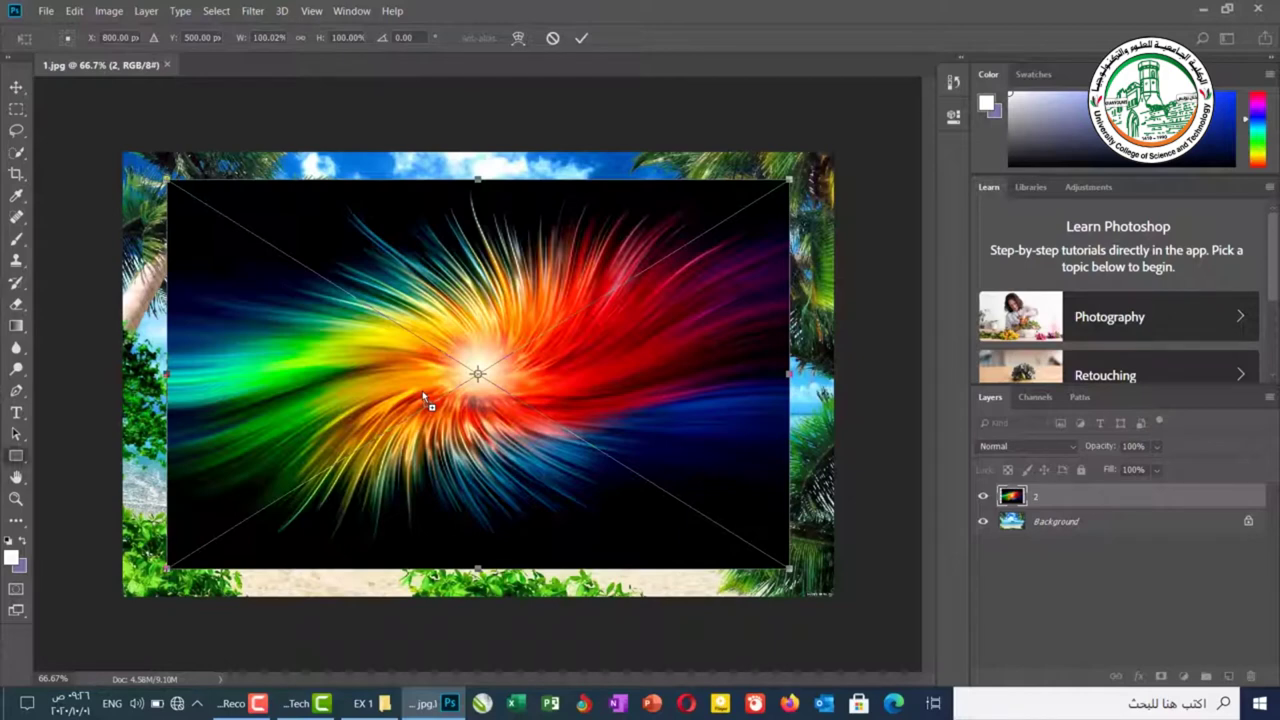
key("Escape")
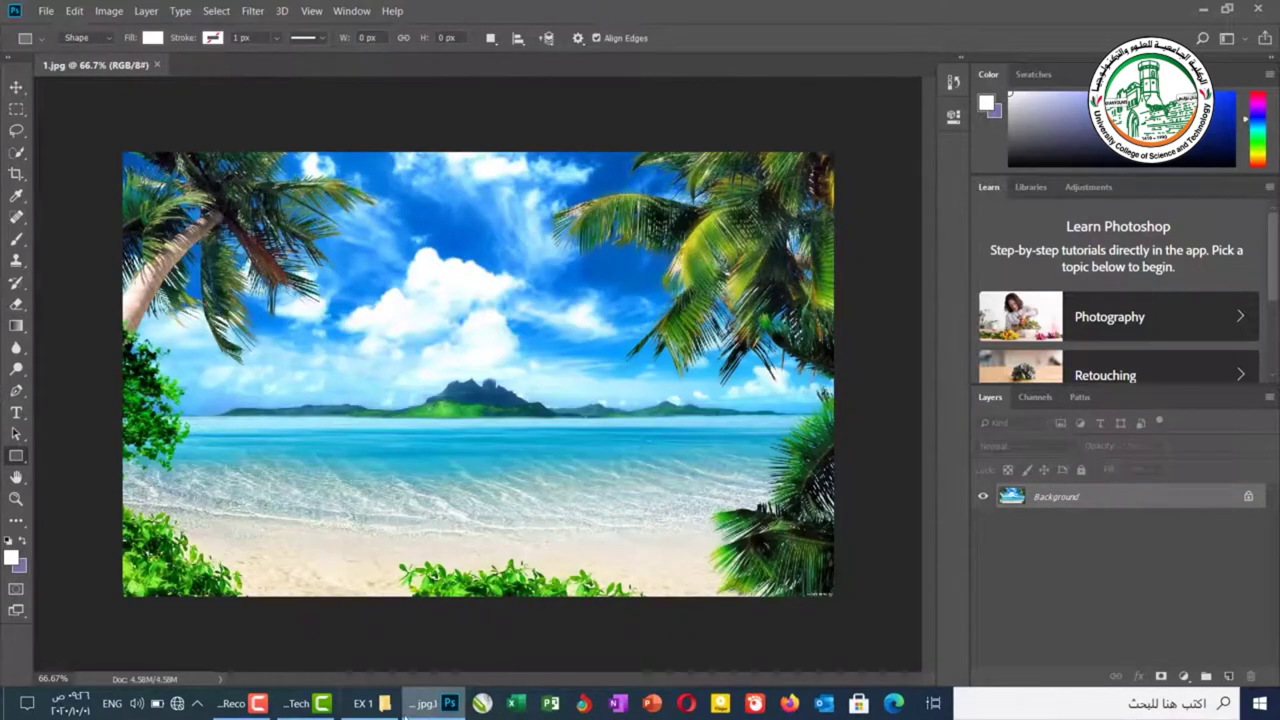
Open image 2 from the EX 1 folder as a separate document alongside 1.jpg
left_click(363, 703)
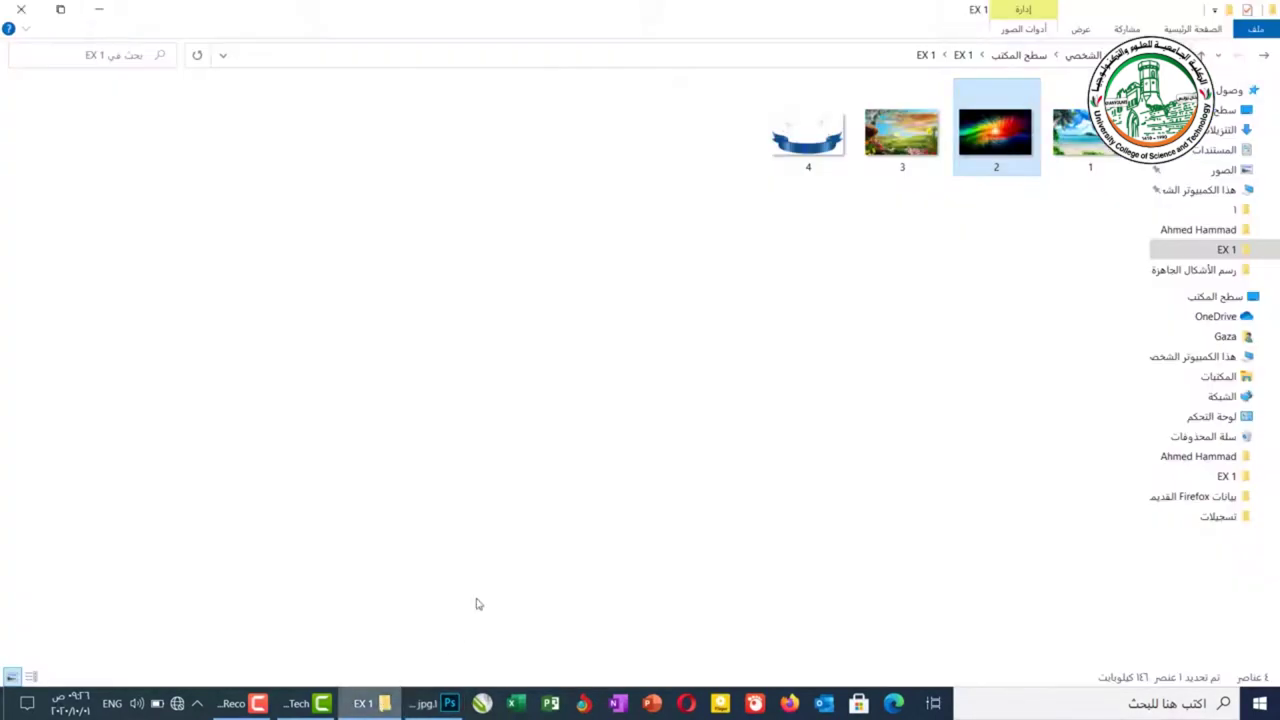
left_click(938, 362)
left_click_drag(990, 147, 270, 68)
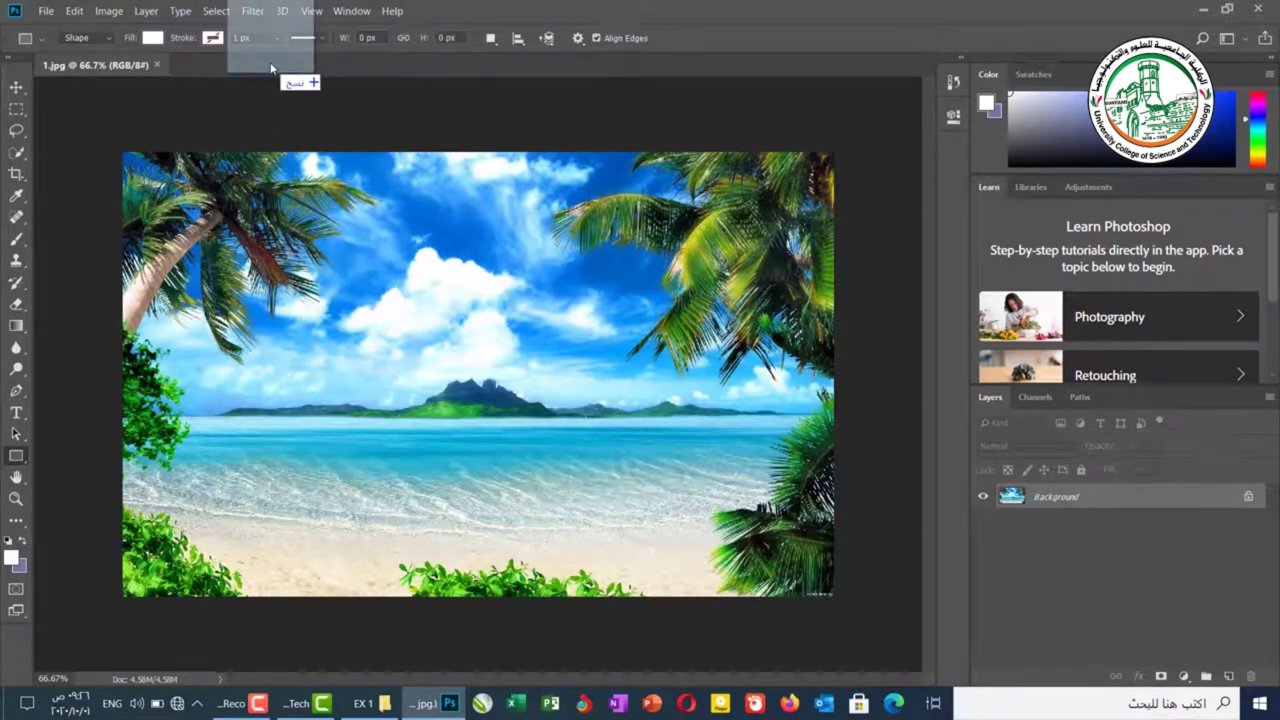
left_click_drag(270, 68, 270, 66)
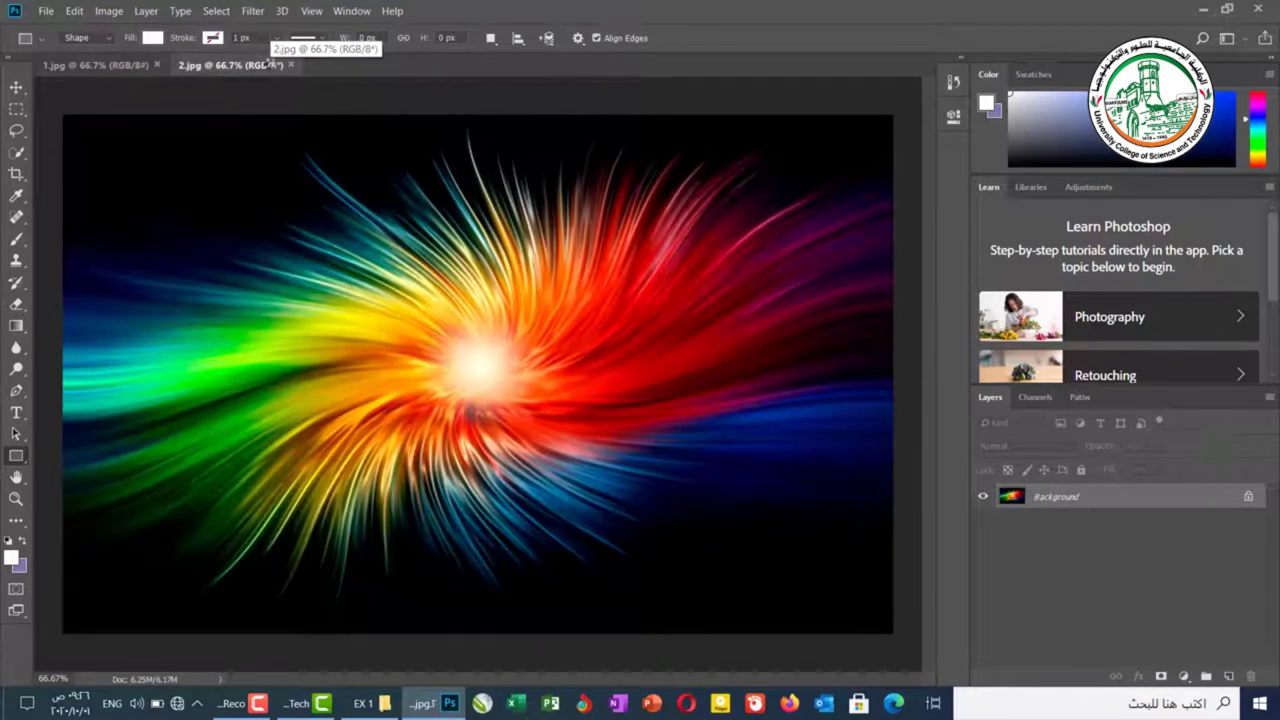
Switch between the 1.jpg and 2.jpg documents and close both of them
left_click(93, 65)
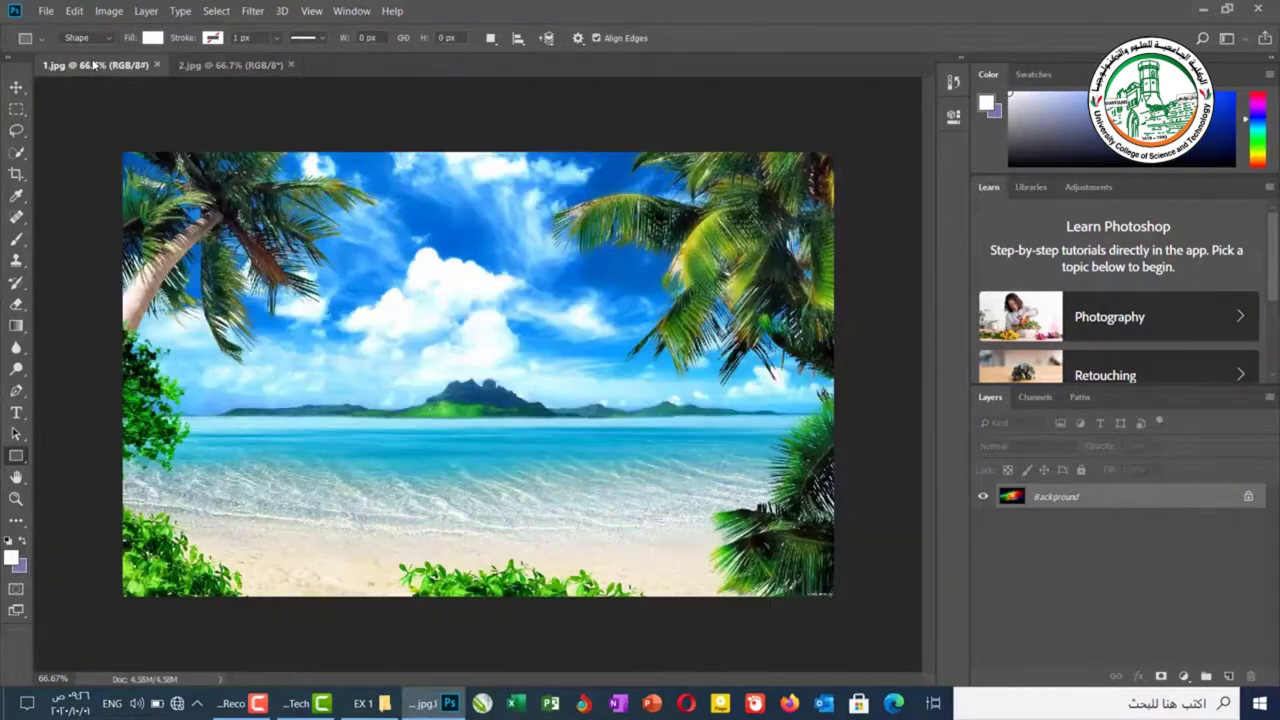
left_click(236, 66)
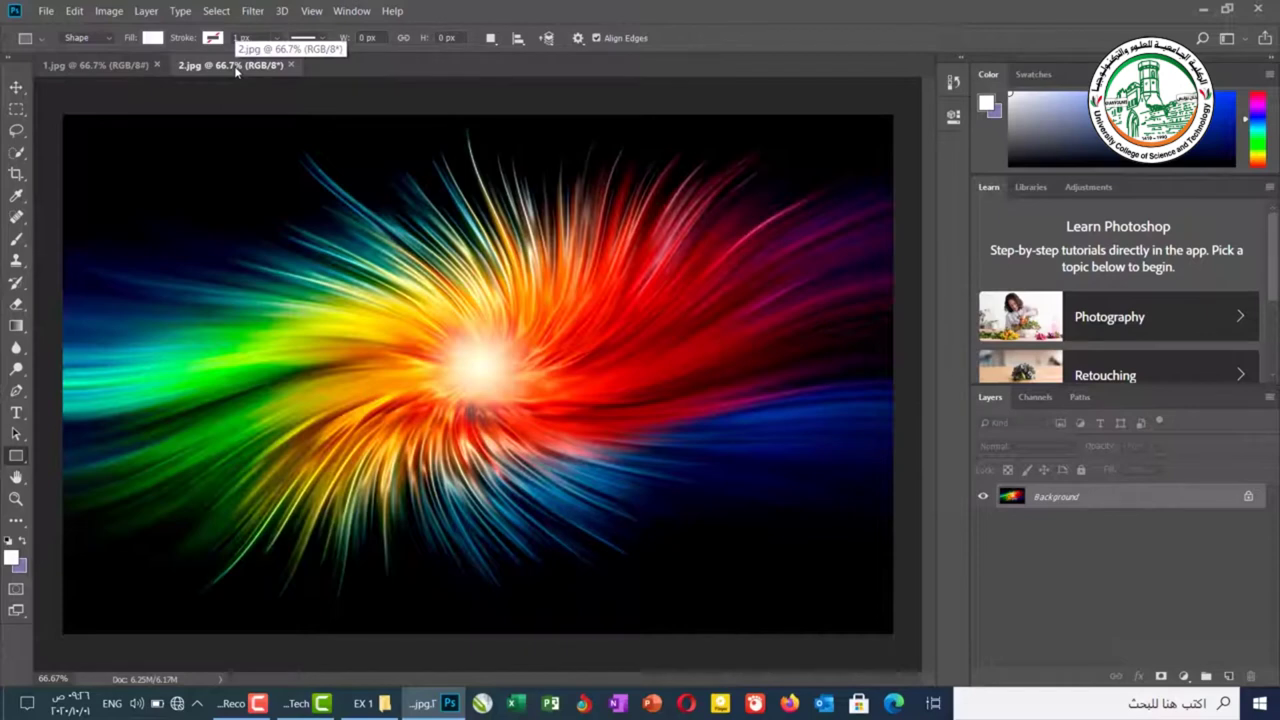
left_click(291, 65)
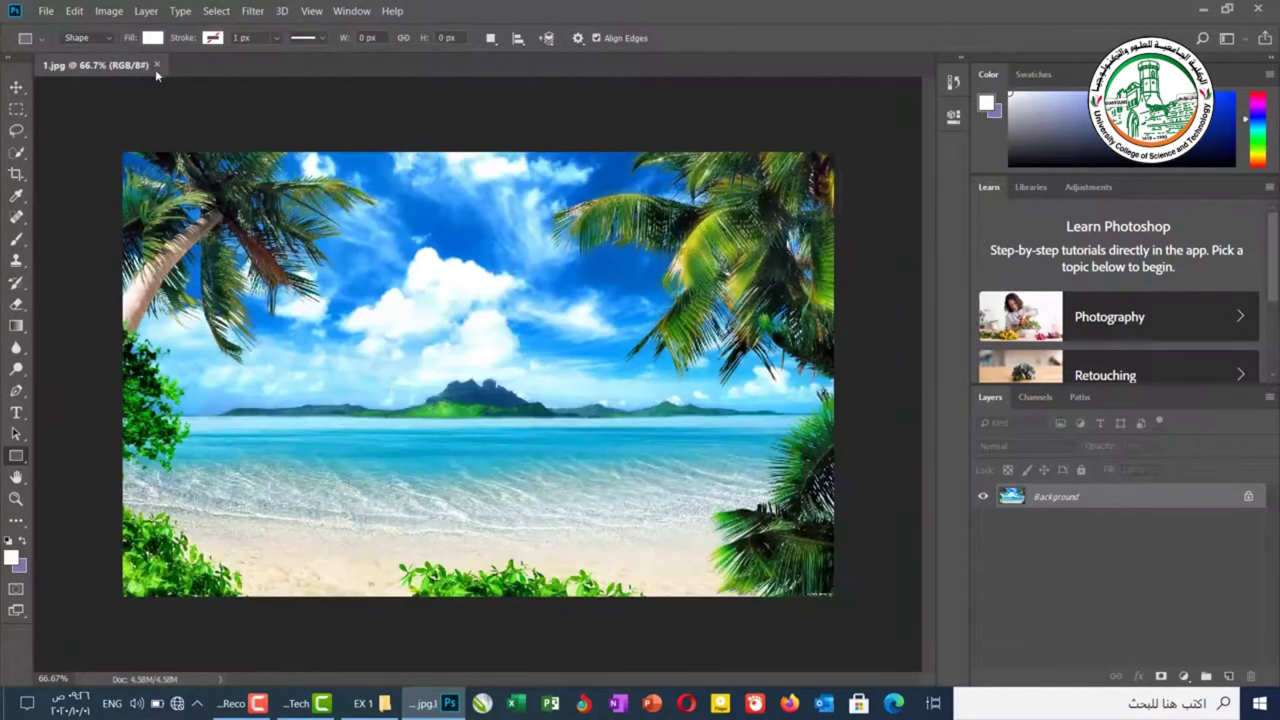
left_click(157, 64)
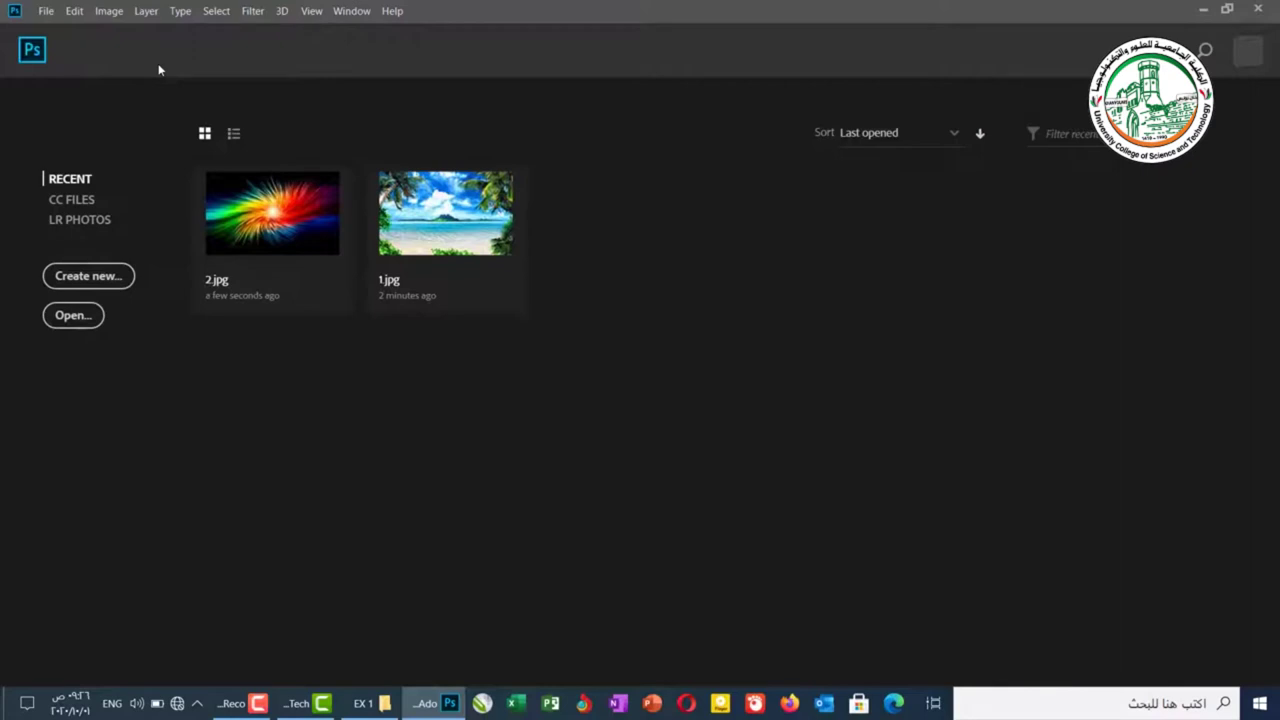
Open image 1 from the EX 1 folder with the Open command
left_click(55, 17)
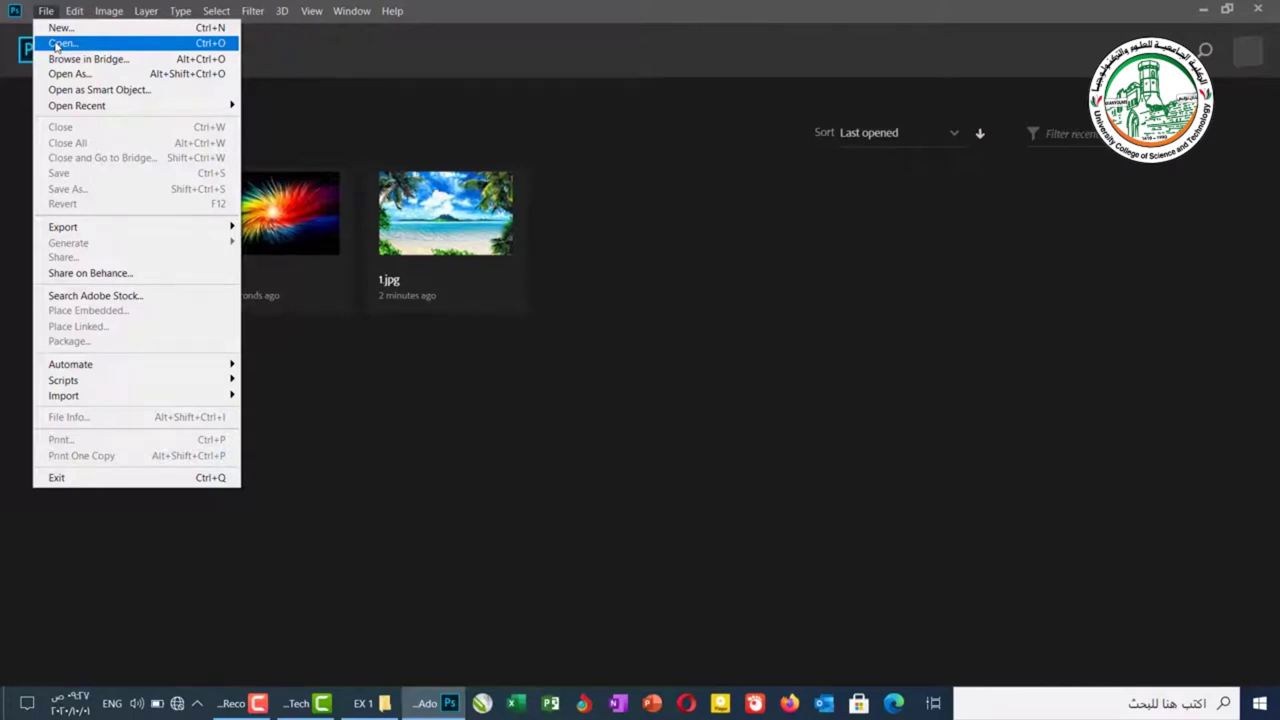
left_click(57, 44)
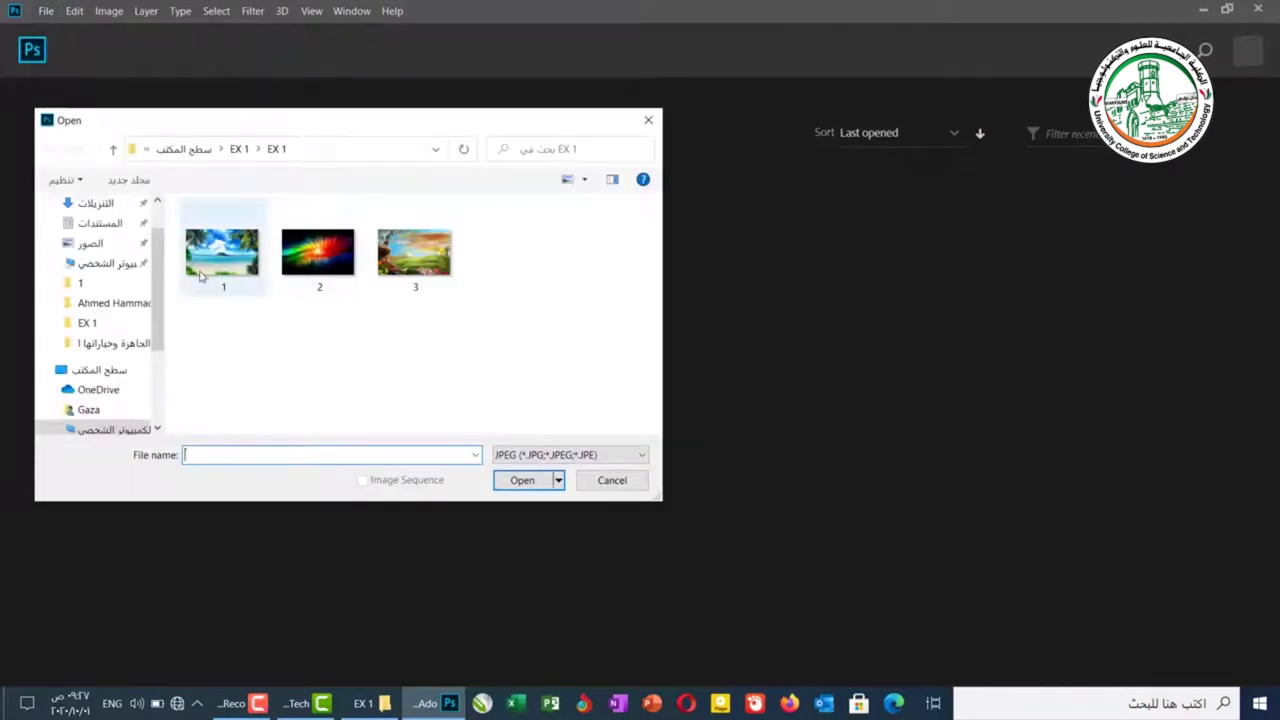
left_click(218, 290)
left_click(521, 481)
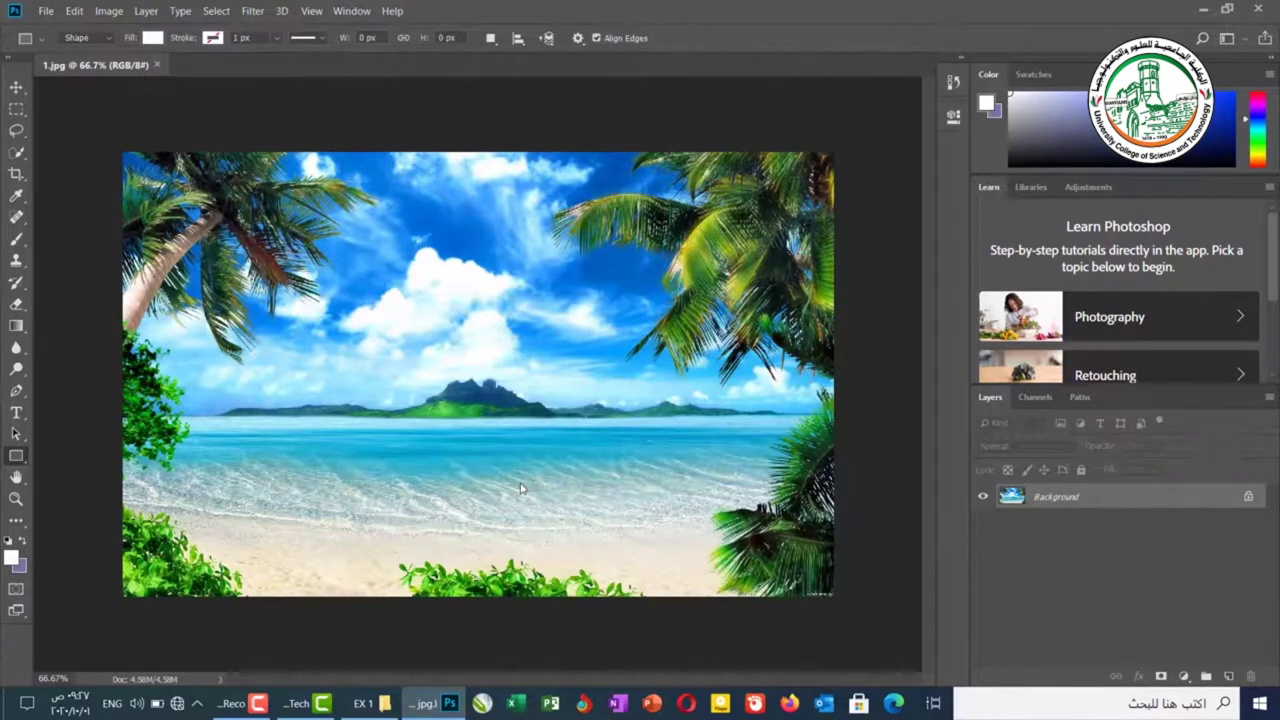
Open image 2 as a second document with the Open command
left_click(48, 14)
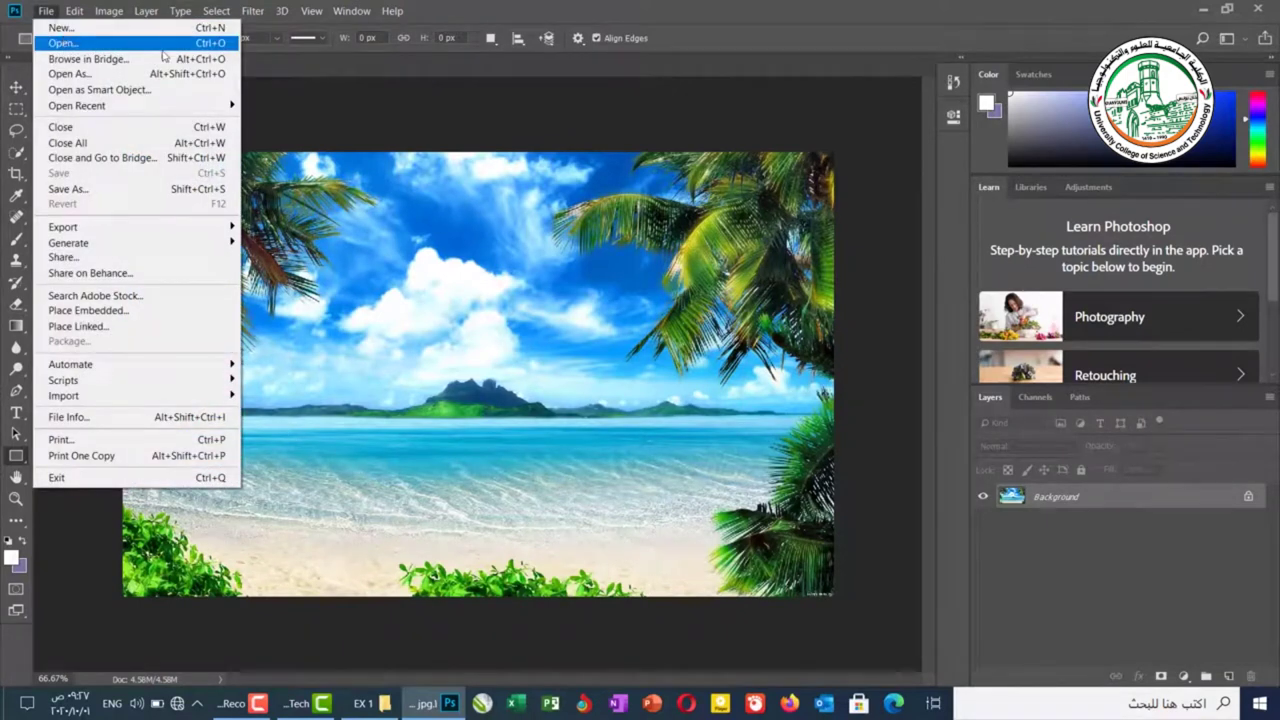
left_click(365, 104)
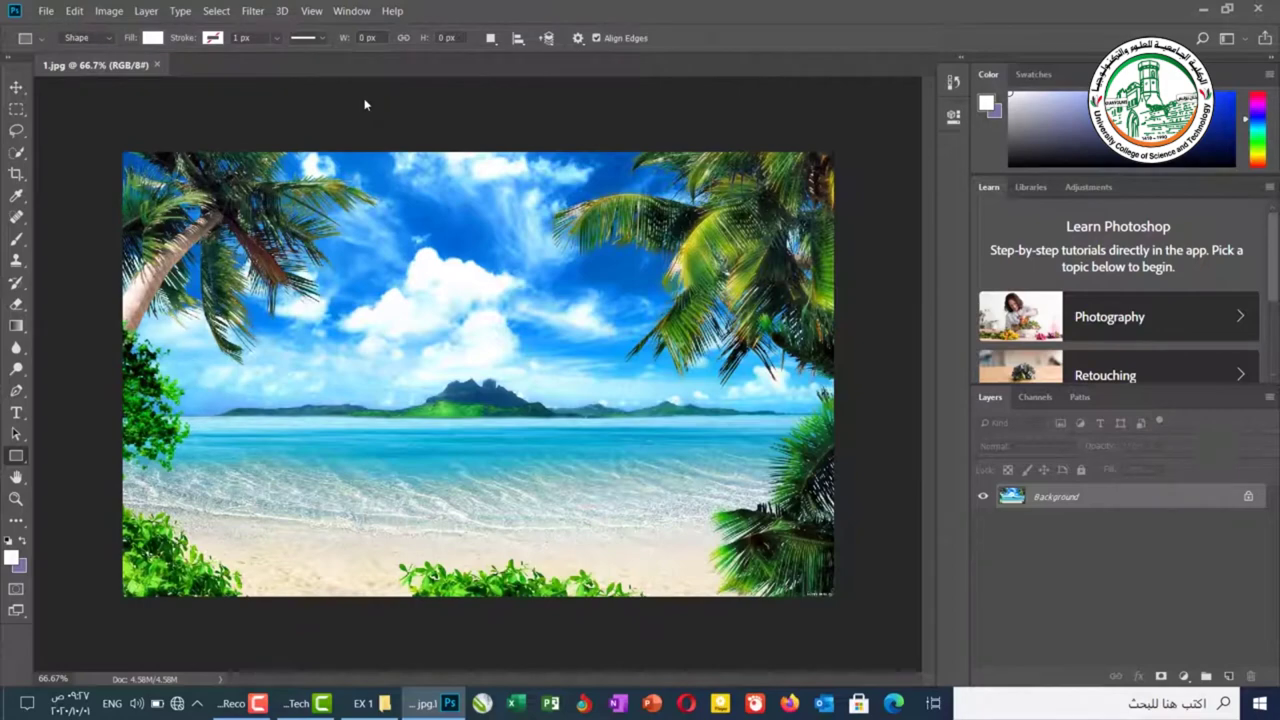
key("ctrl+o")
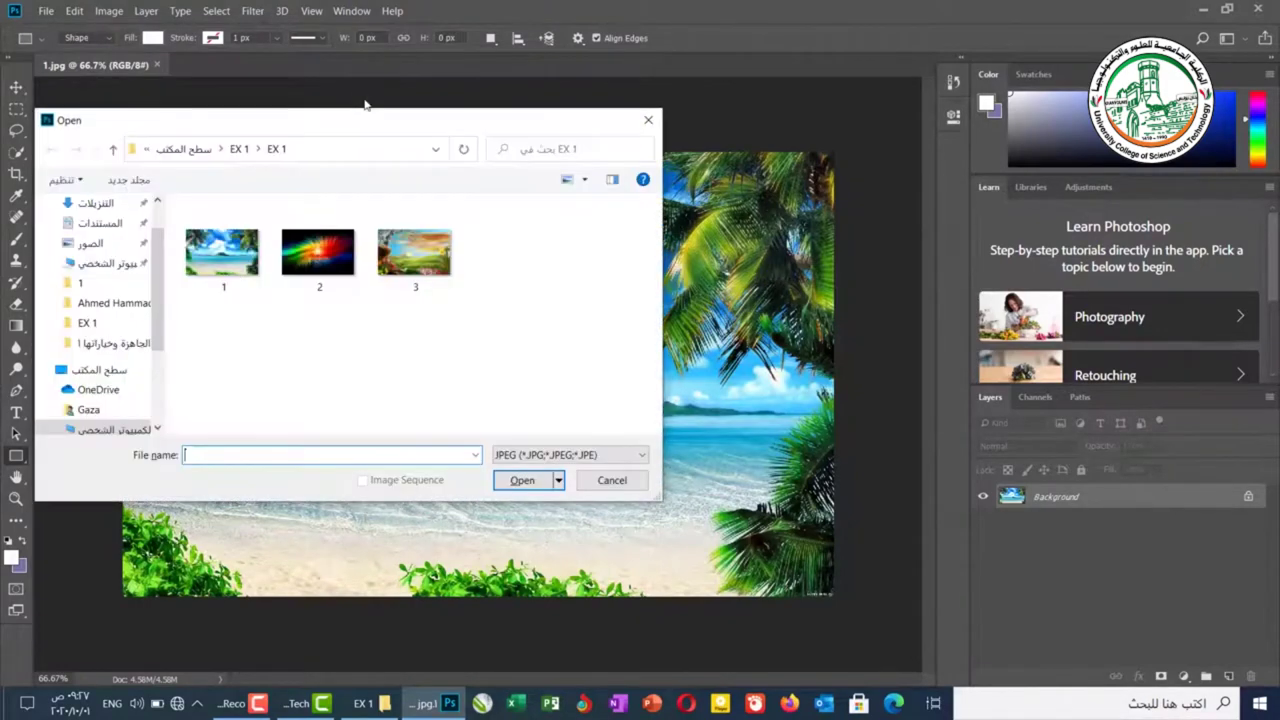
left_click(331, 249)
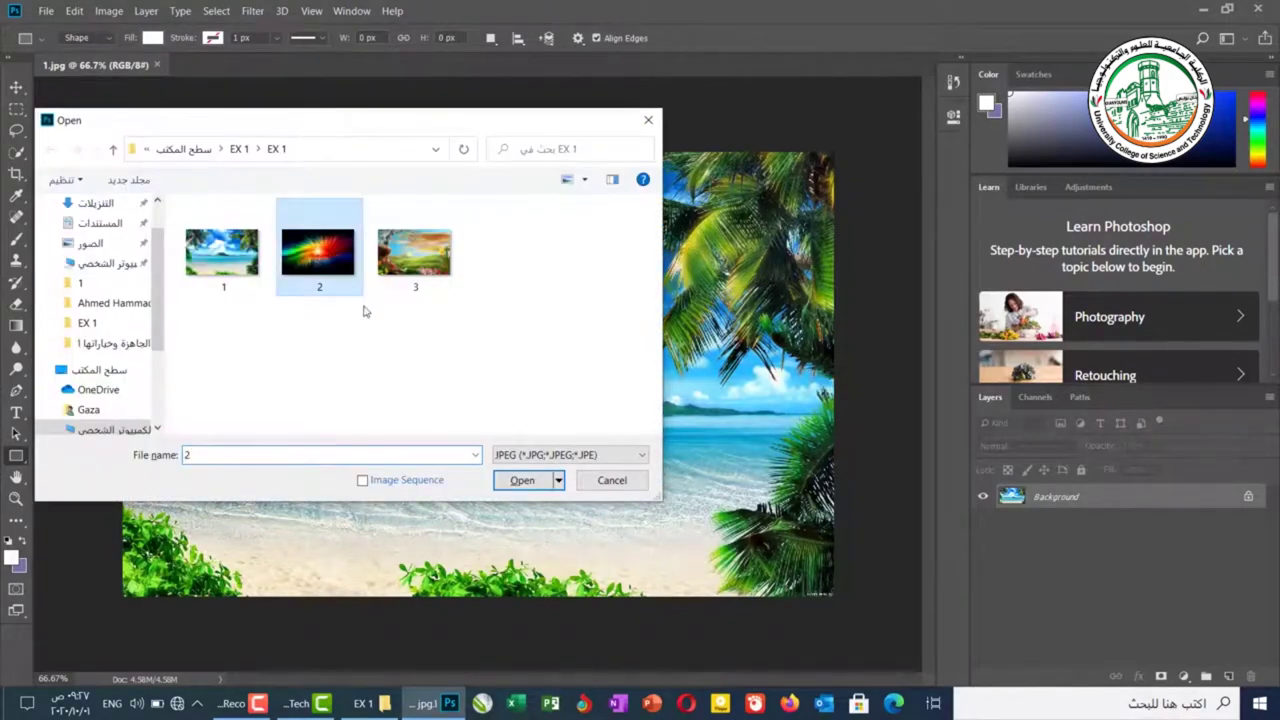
left_click(525, 484)
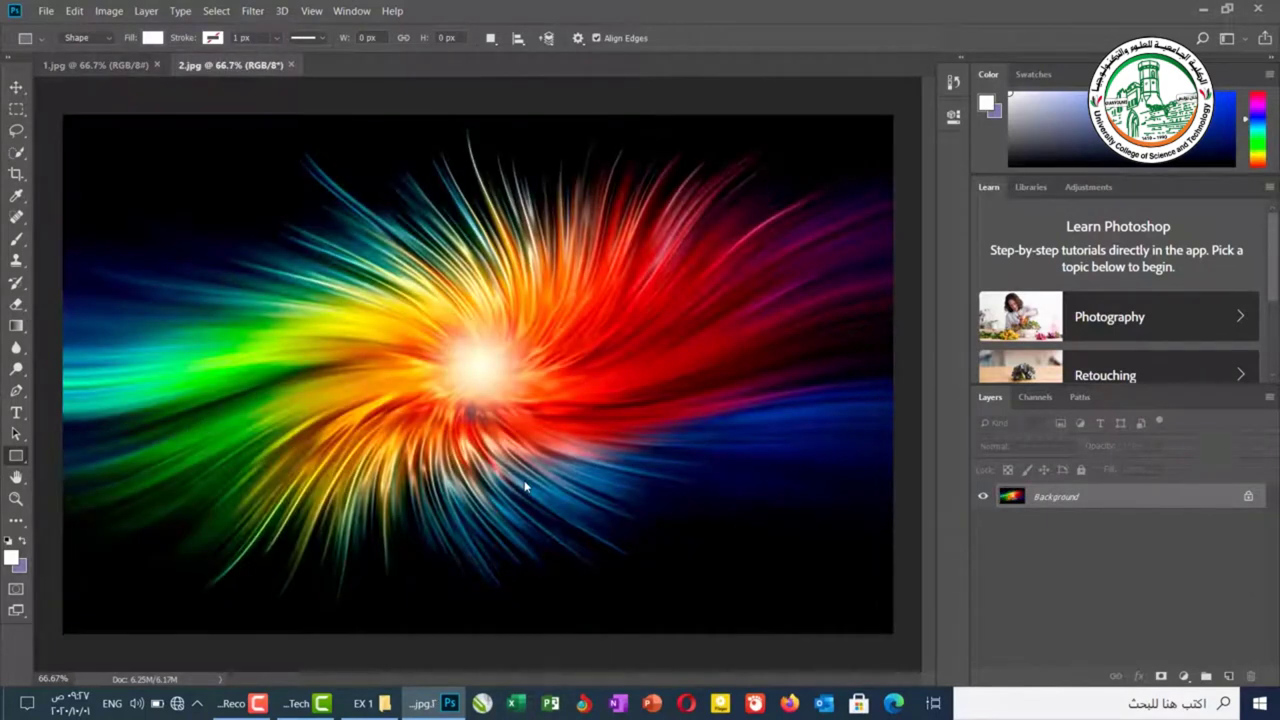
View 1.jpg and 2.jpg in turn and close both documents to return to the start screen
left_click(86, 69)
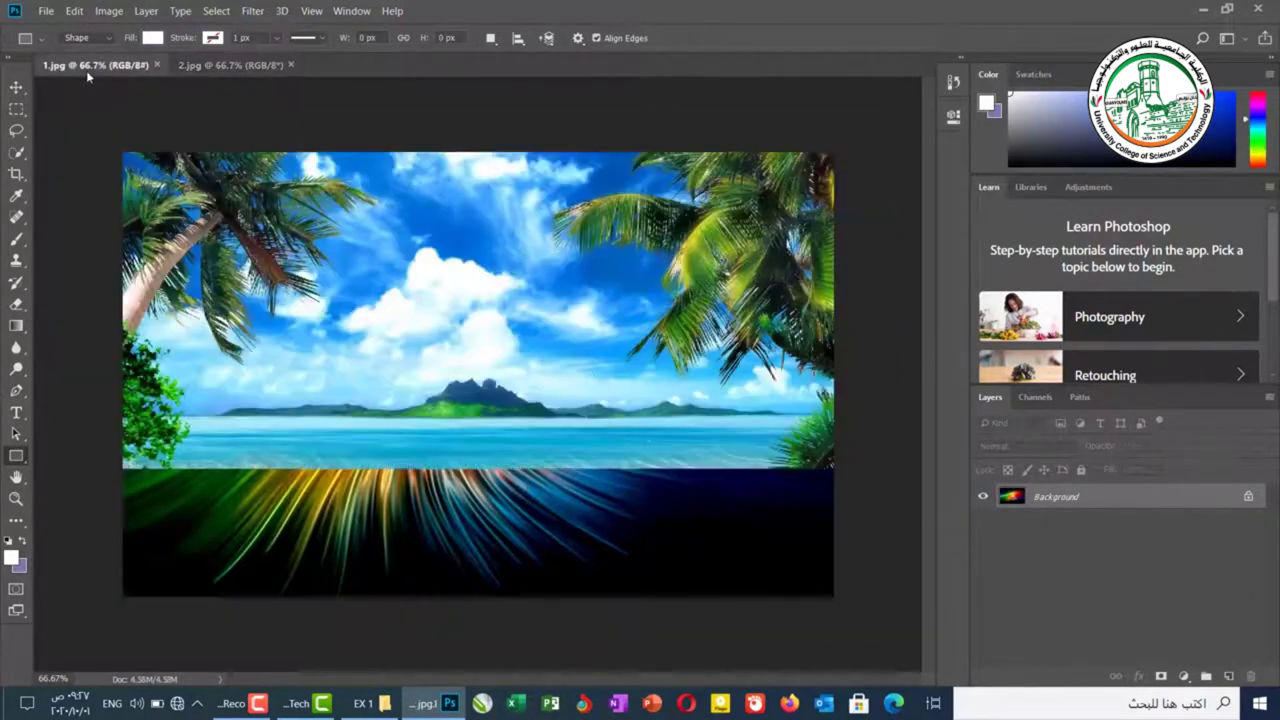
left_click(229, 63)
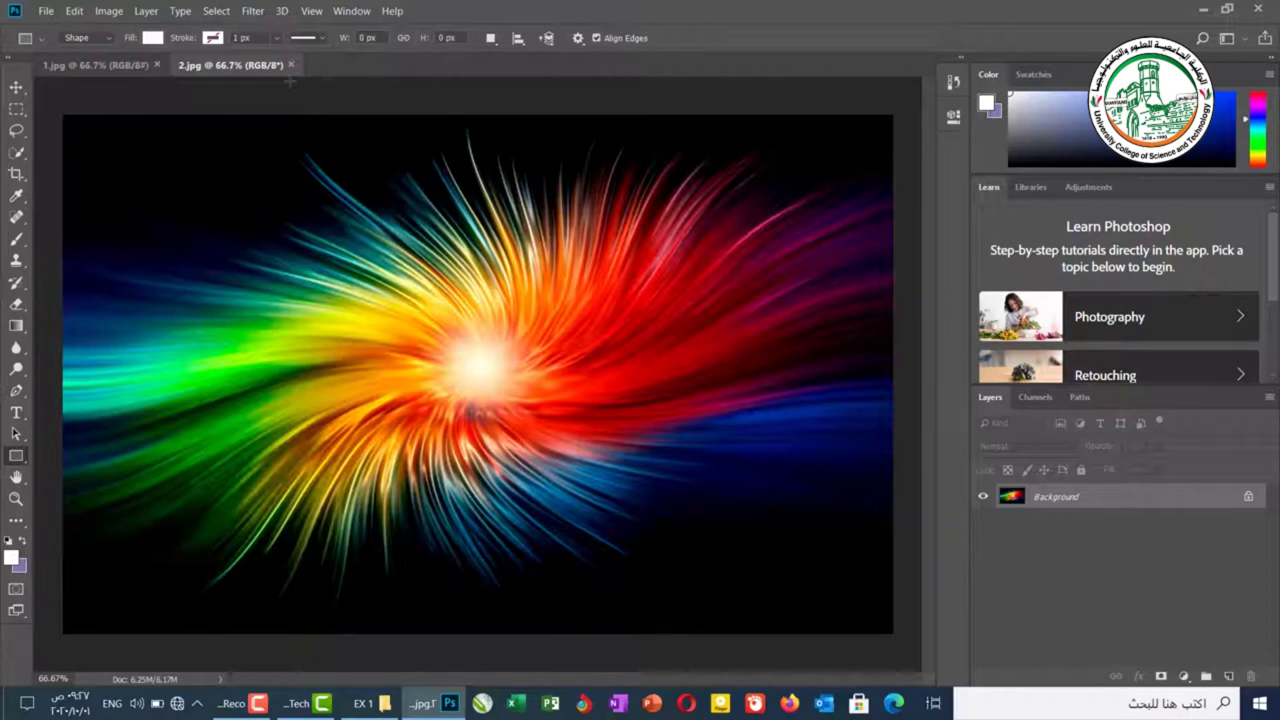
left_click(291, 65)
left_click(156, 65)
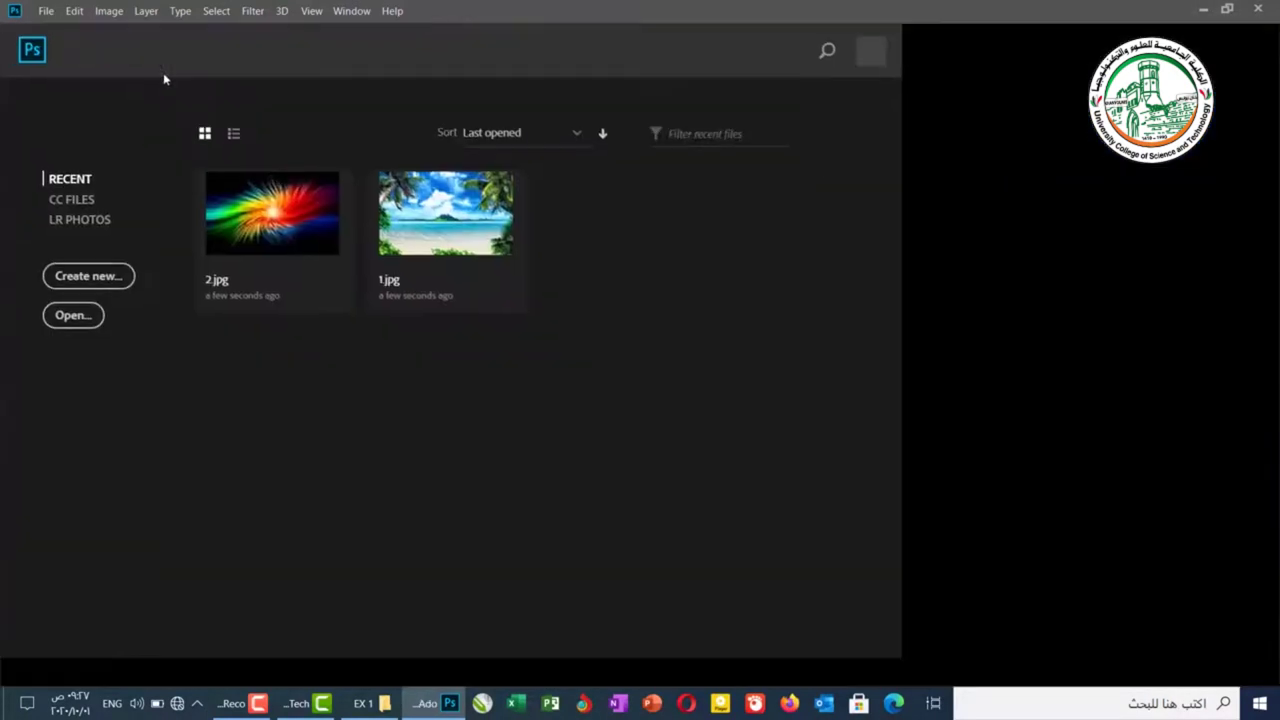
Open images 1, 2 and 3 together from the EX 1 folder with a single Open command
left_click(47, 11)
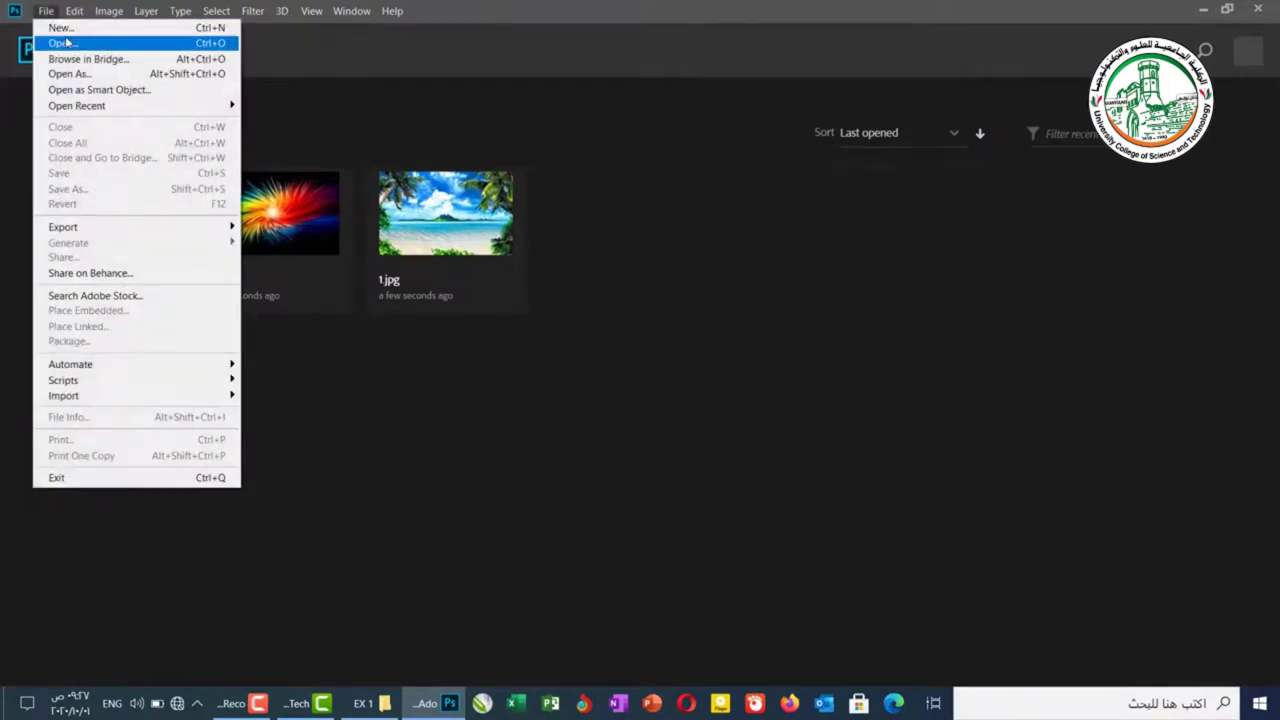
left_click(64, 43)
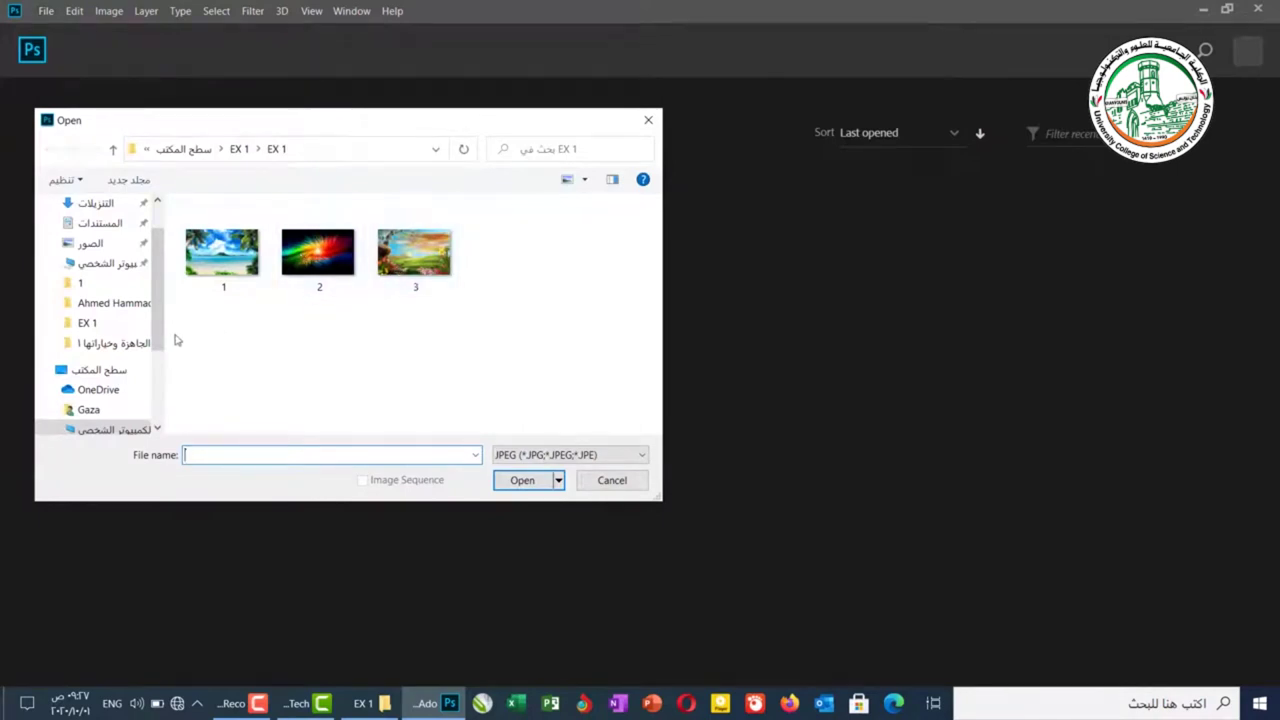
left_click_drag(188, 314, 502, 196)
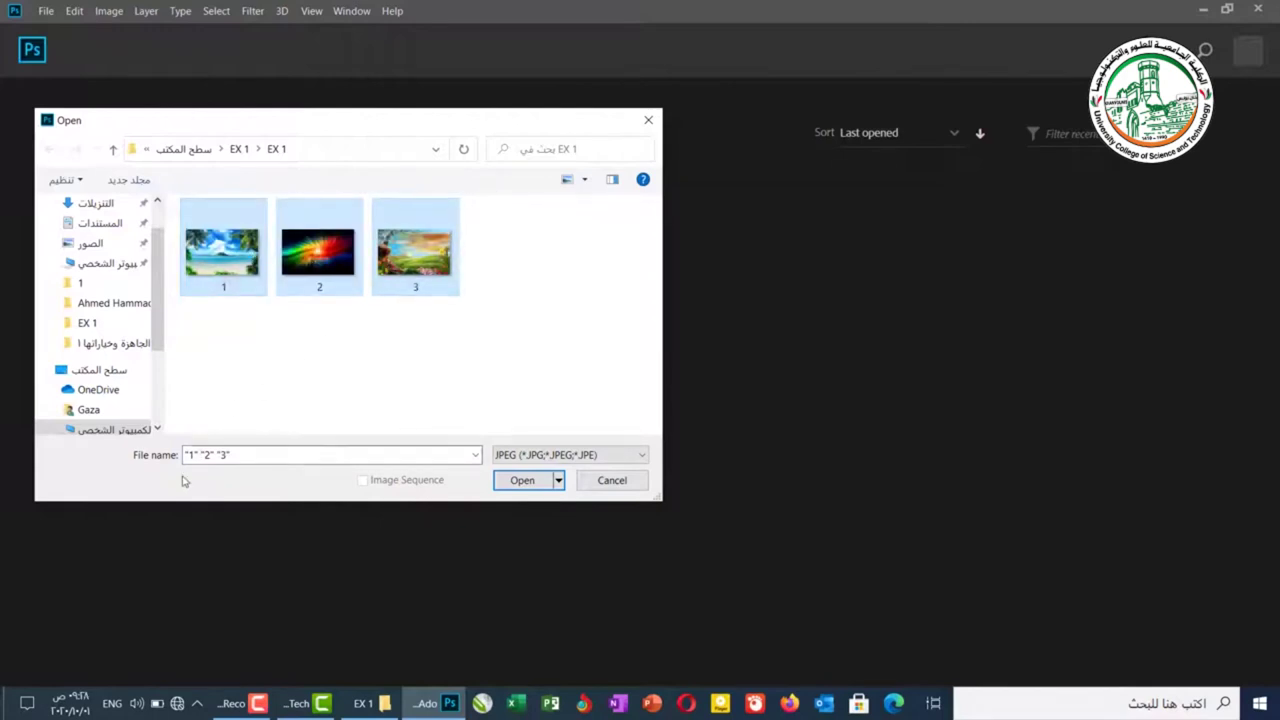
left_click(522, 480)
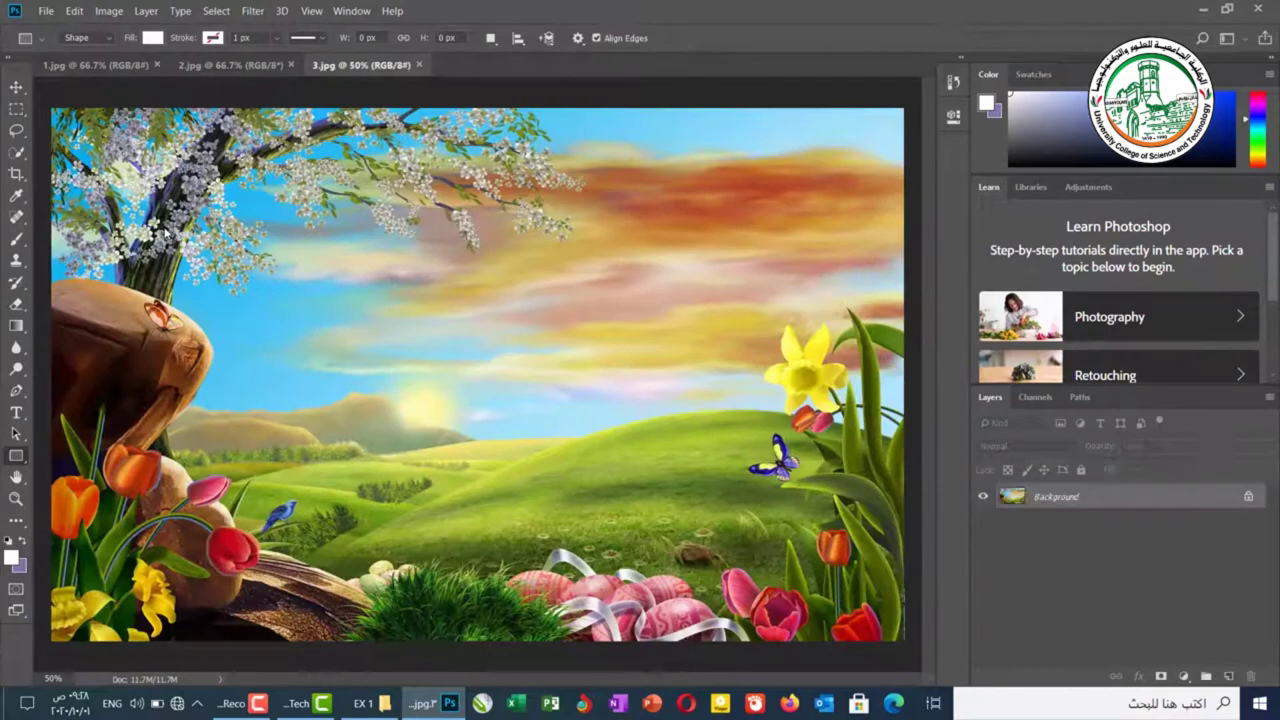
Switch repeatedly between the 1.jpg, 2.jpg and 3.jpg documents to view each image
left_click(105, 64)
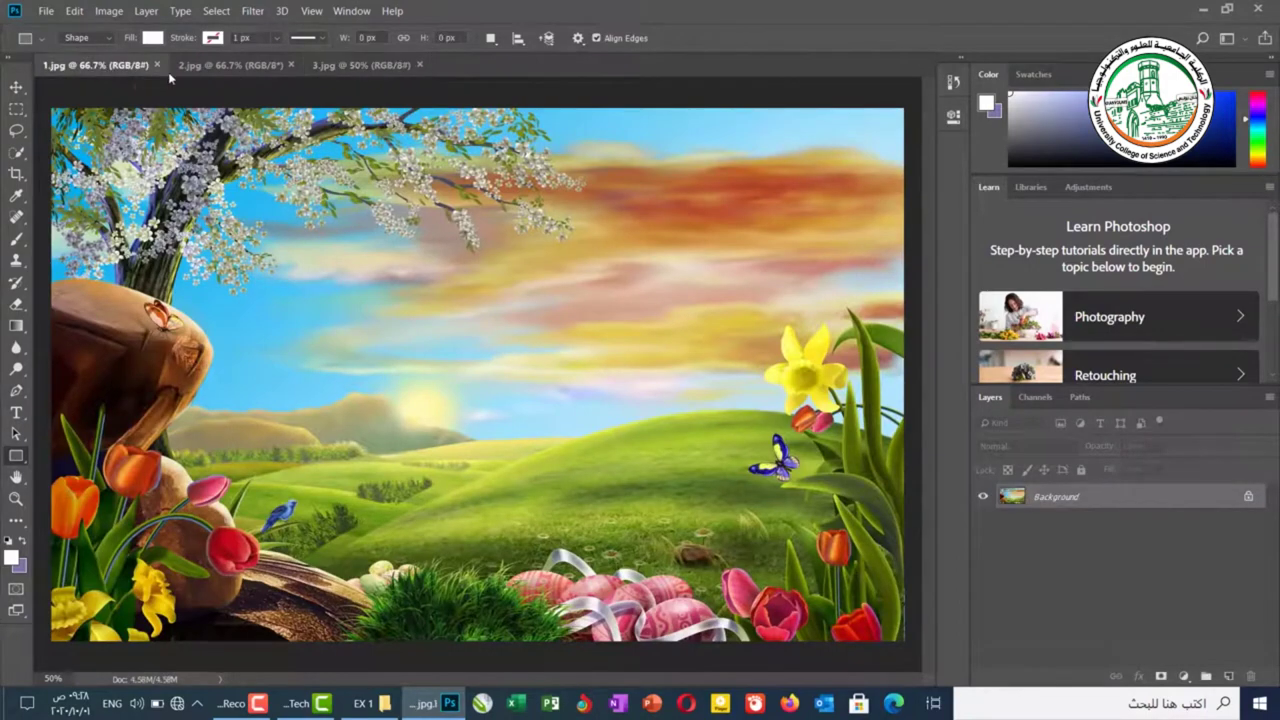
left_click(228, 64)
left_click(358, 66)
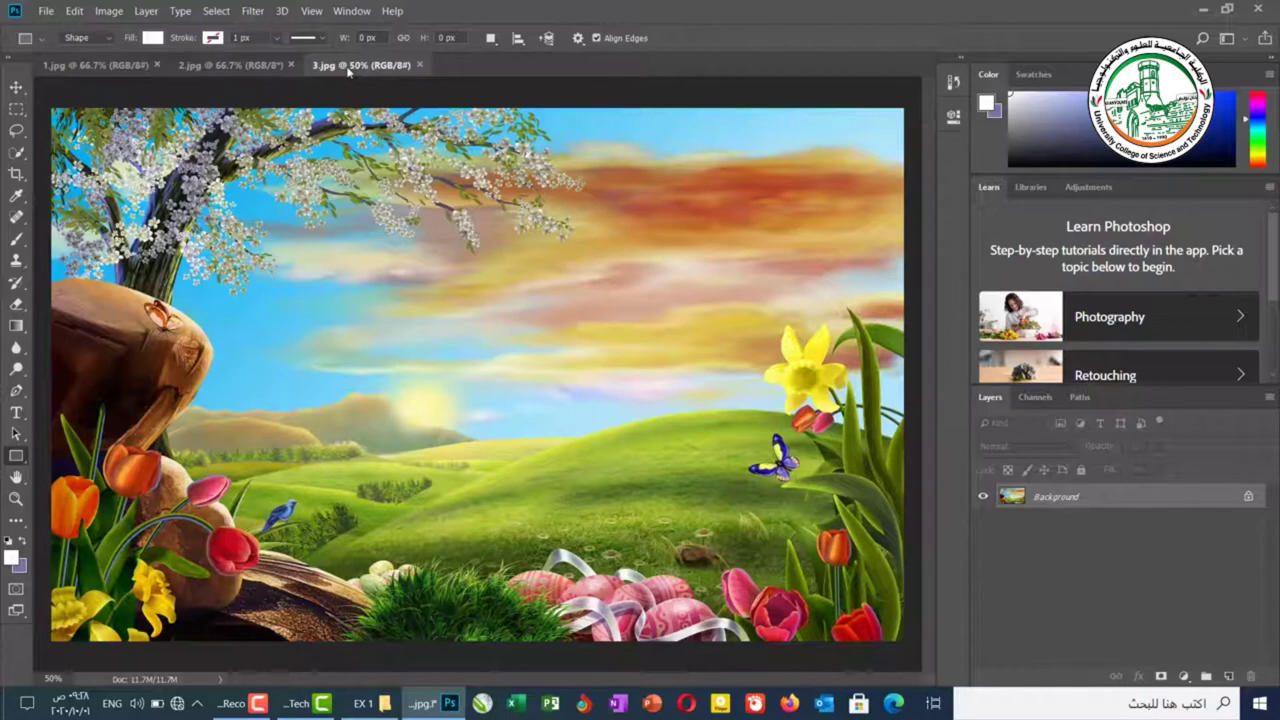
left_click(165, 64)
left_click(355, 64)
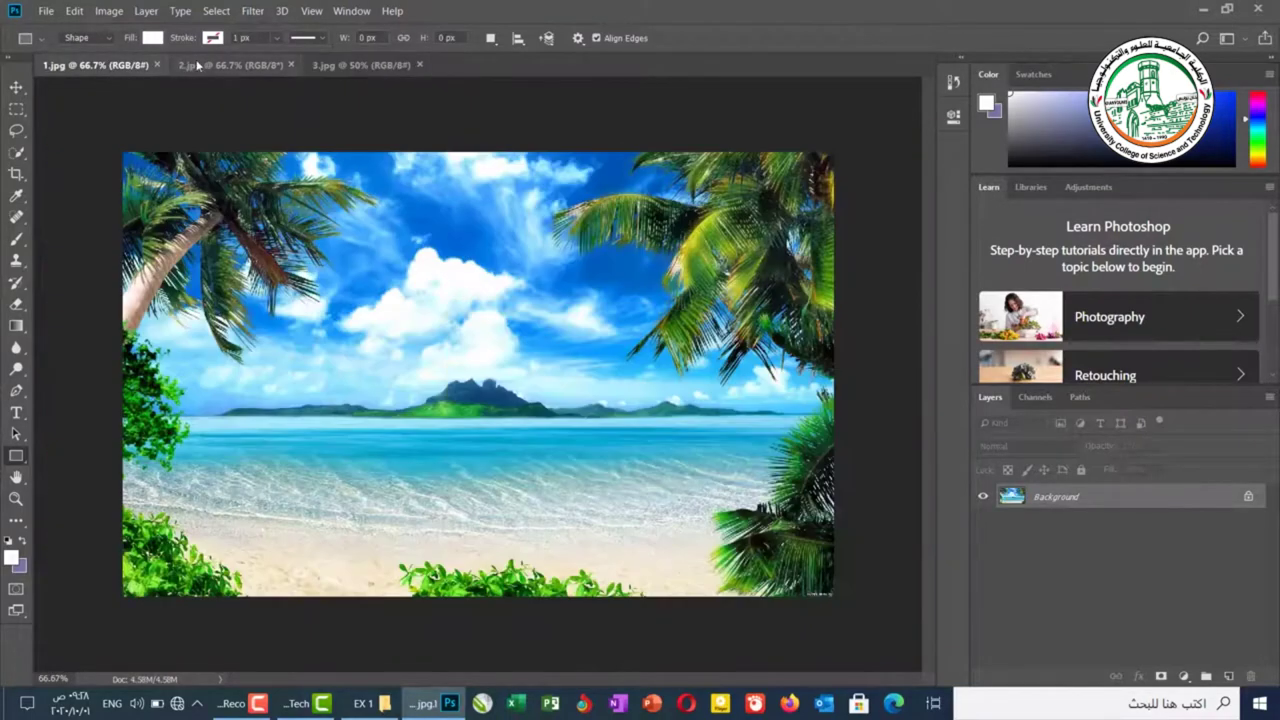
left_click(230, 64)
left_click(351, 64)
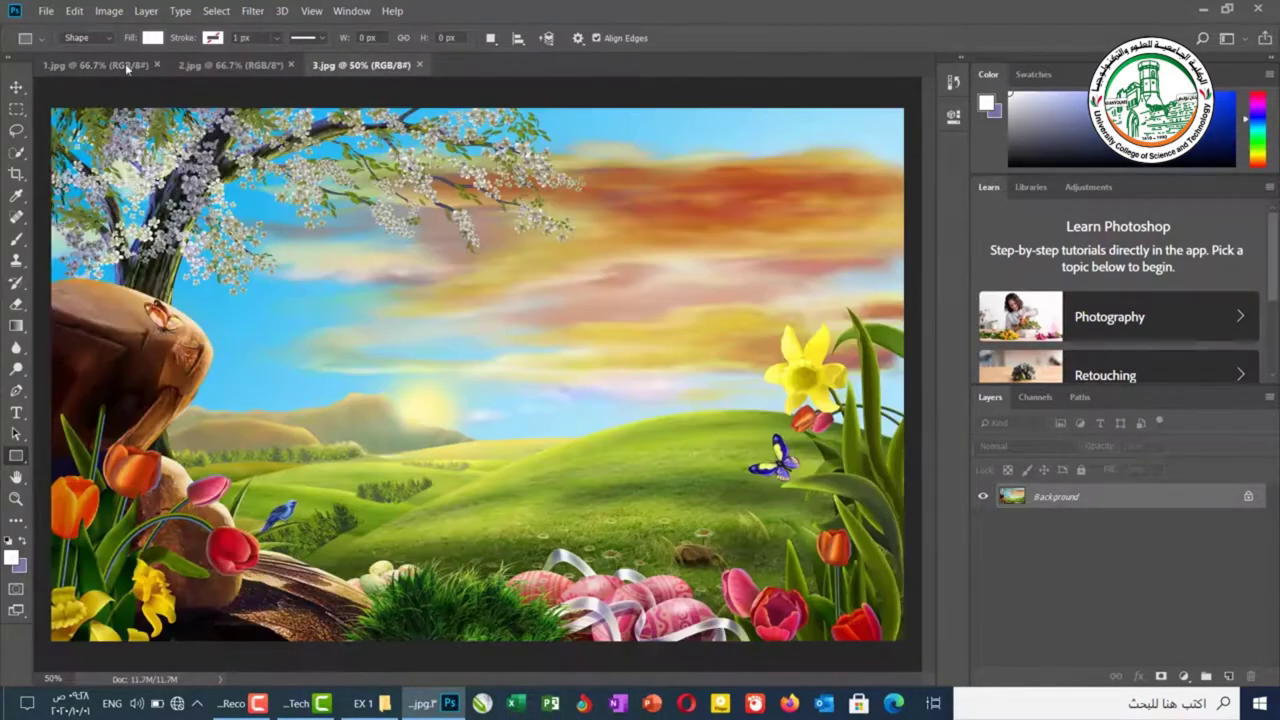
left_click(90, 65)
left_click(217, 66)
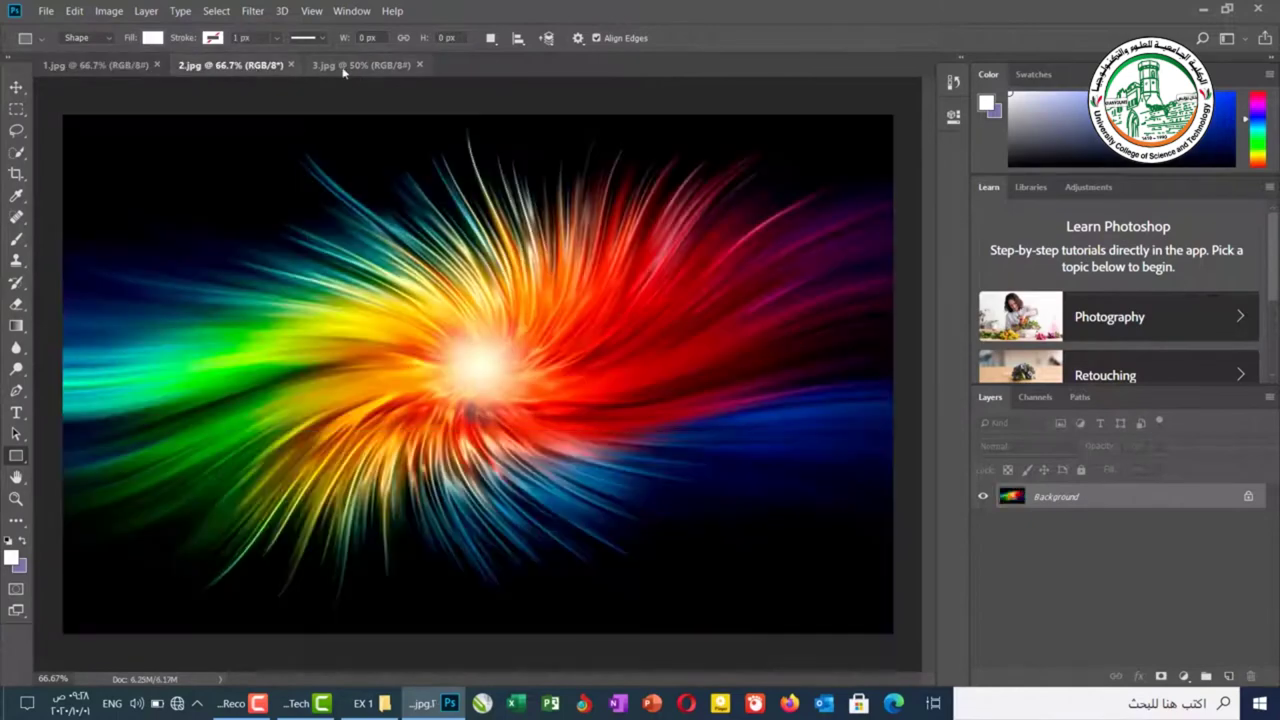
left_click(351, 66)
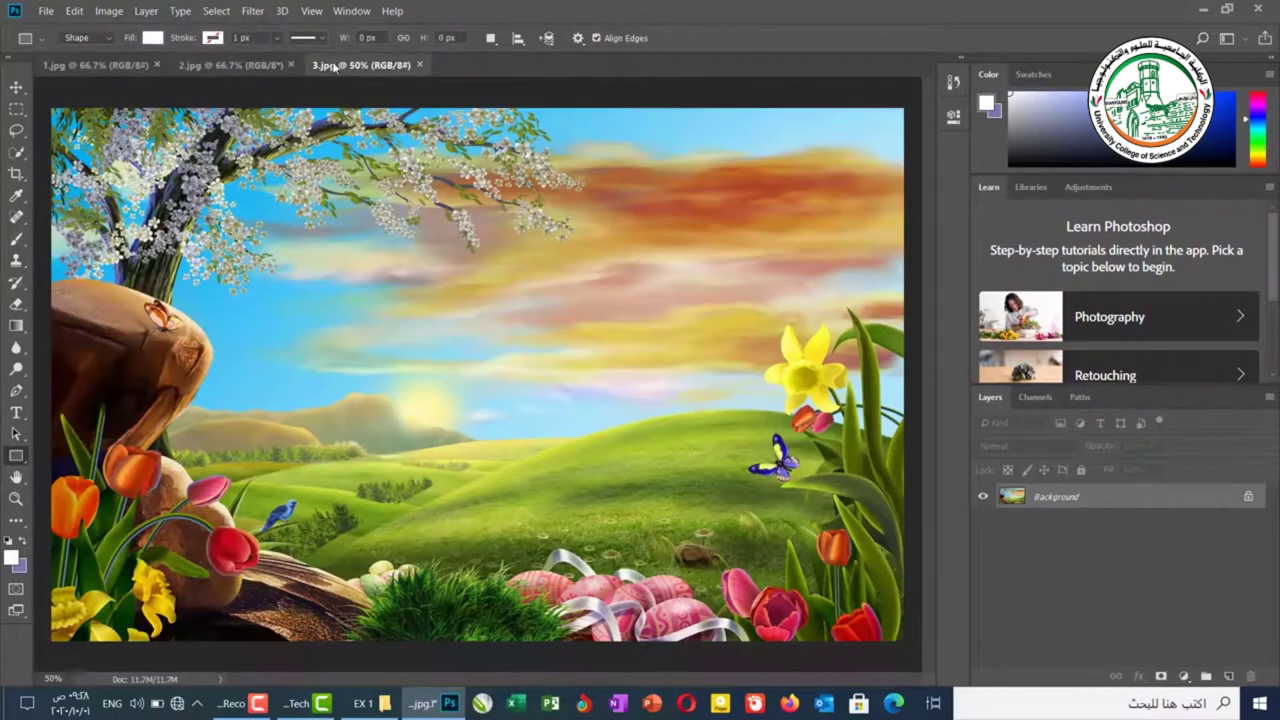
Arrange the three open documents side by side with the 3-up Vertical layout
left_click(350, 11)
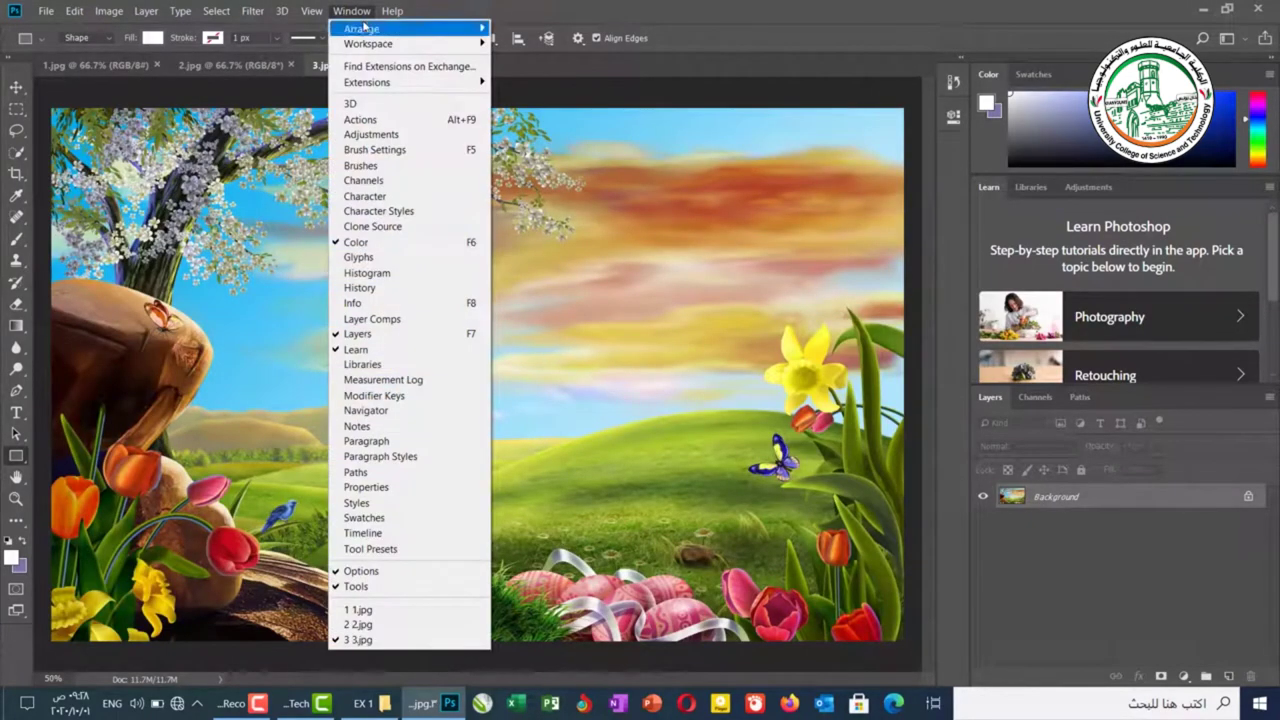
mouse_move(371, 27)
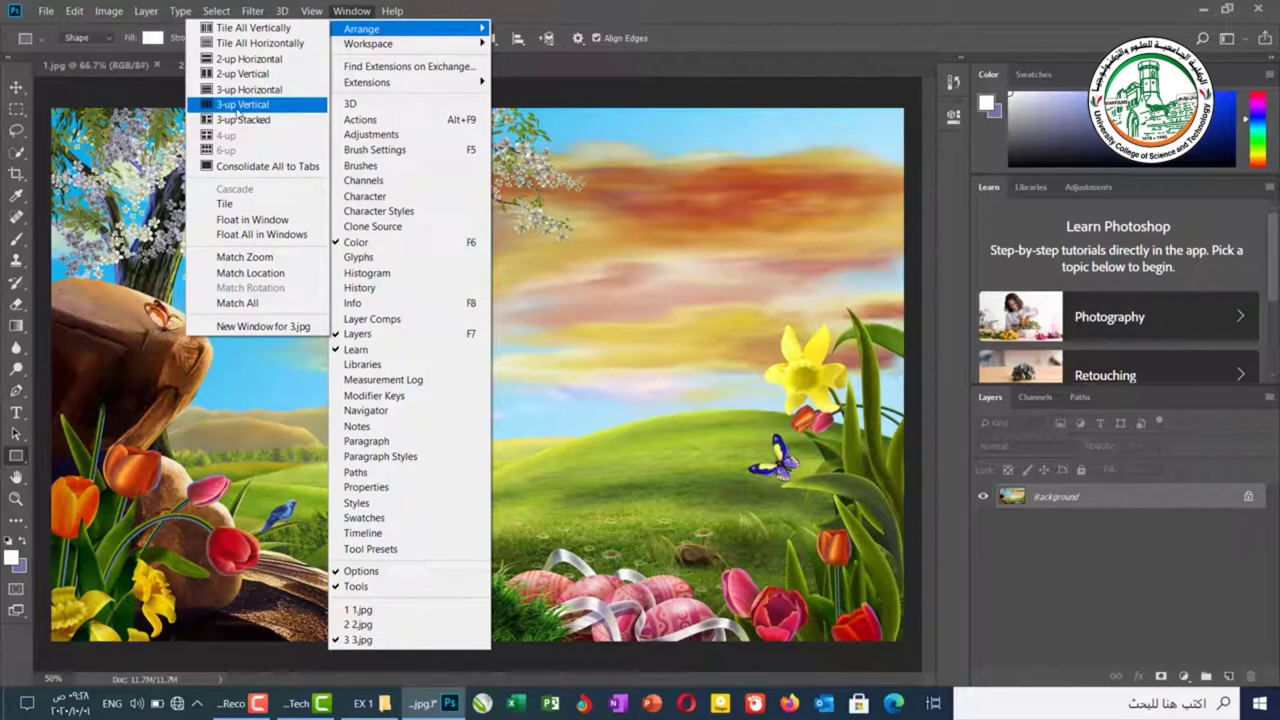
left_click(236, 112)
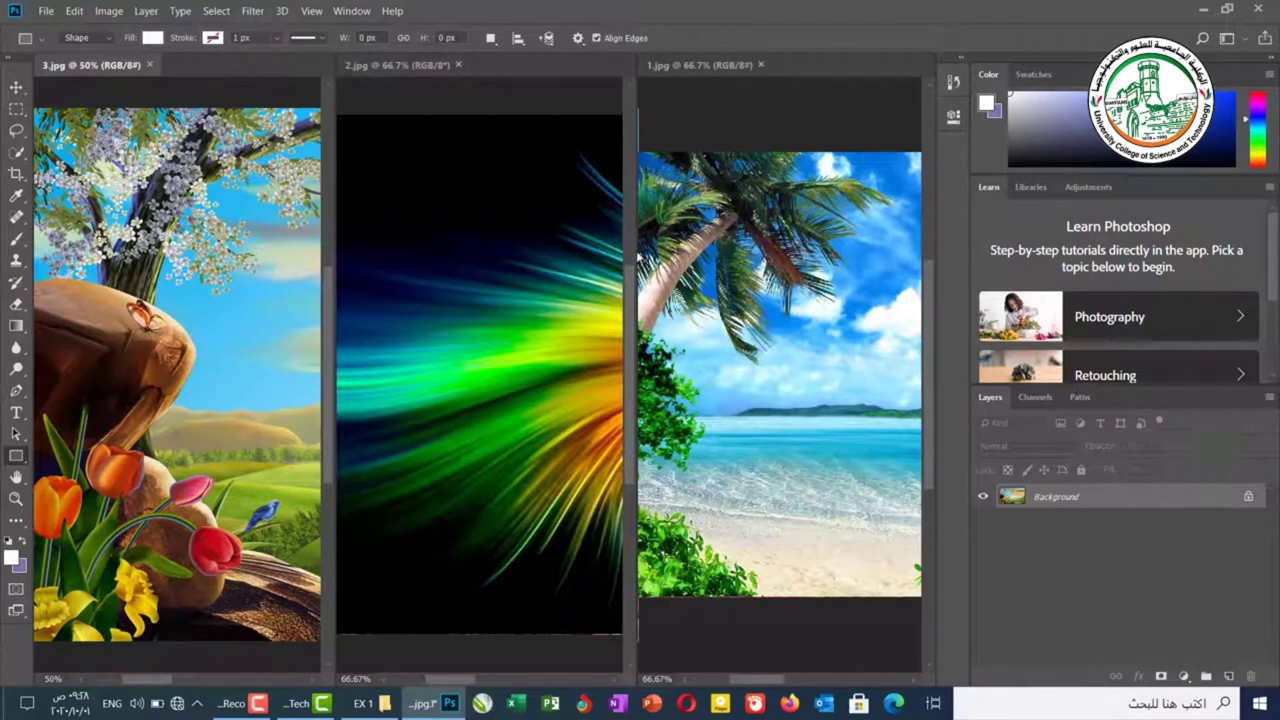
Change the arrangement of the three documents to the 3-up Horizontal layout
left_click(352, 11)
mouse_move(389, 31)
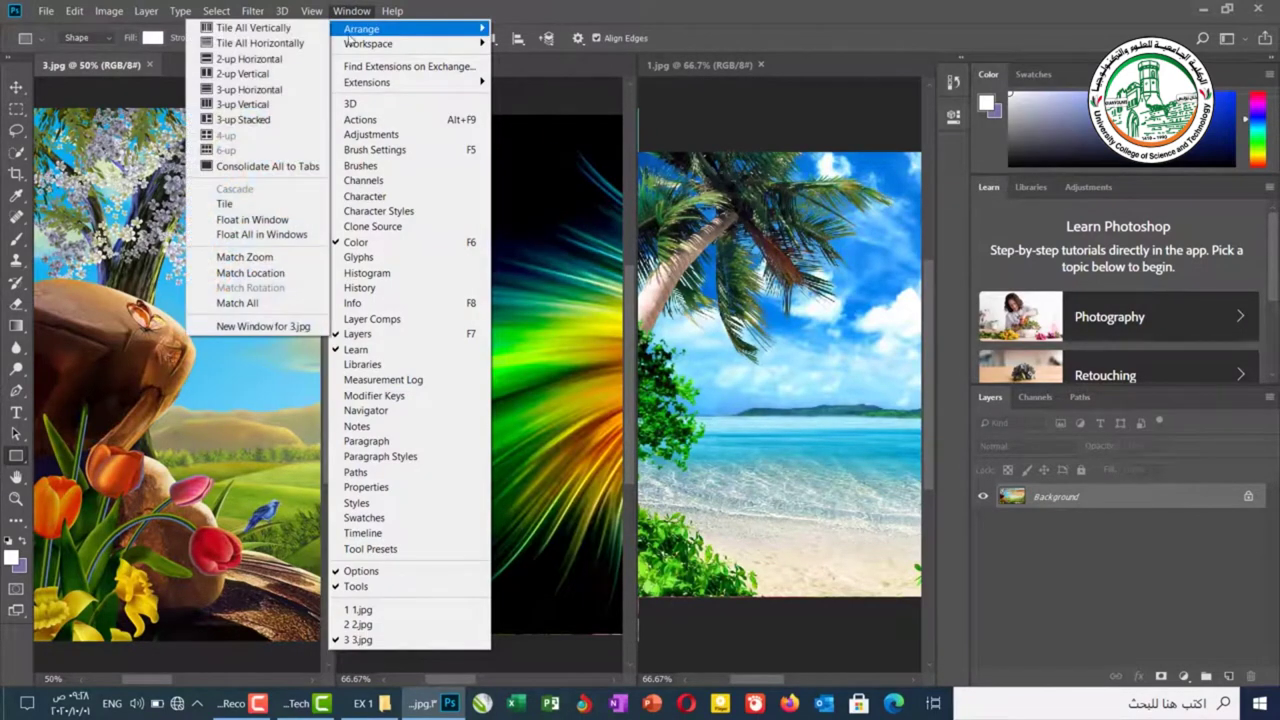
left_click(276, 95)
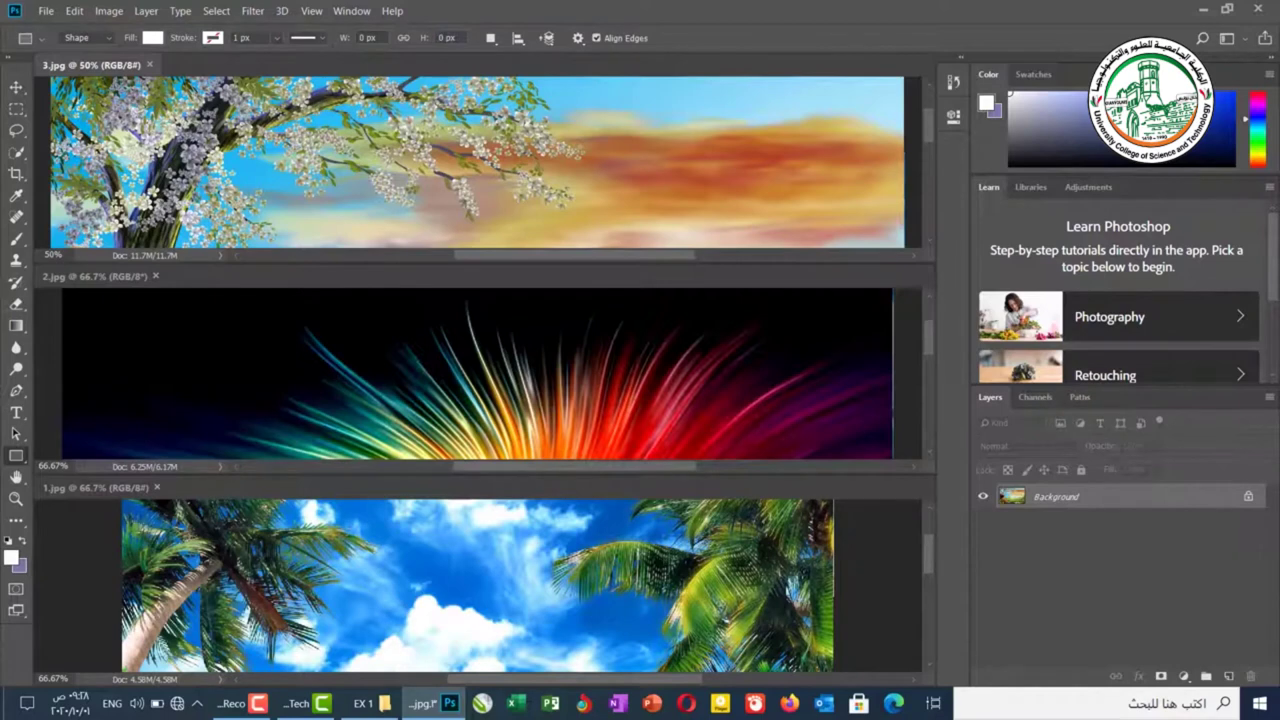
Rearrange the three open documents with the 3-up Stacked layout
left_click(349, 12)
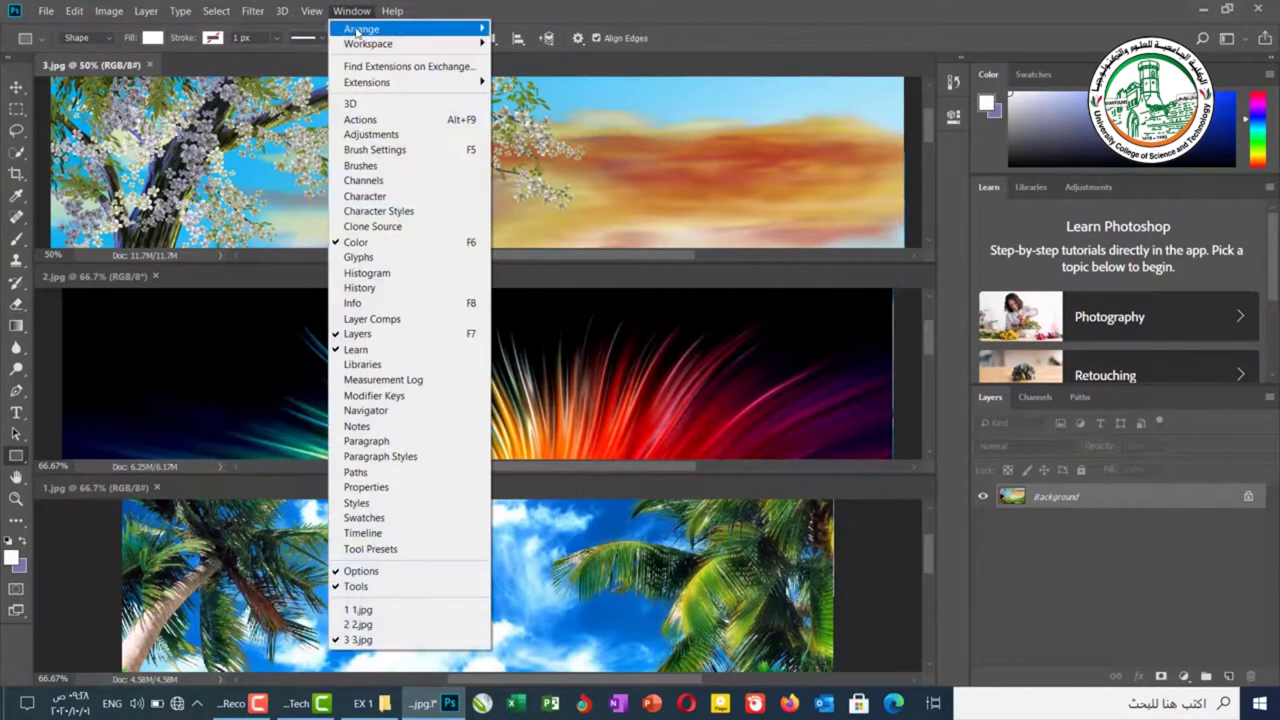
mouse_move(357, 30)
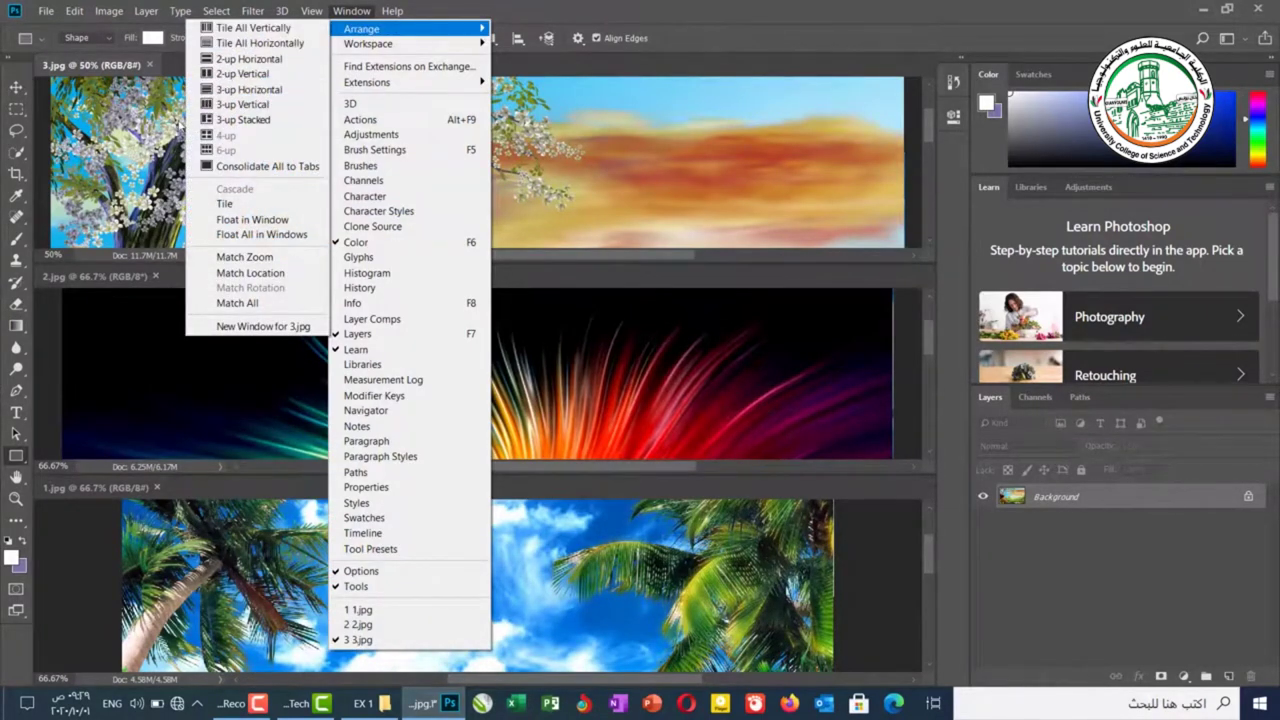
left_click(255, 121)
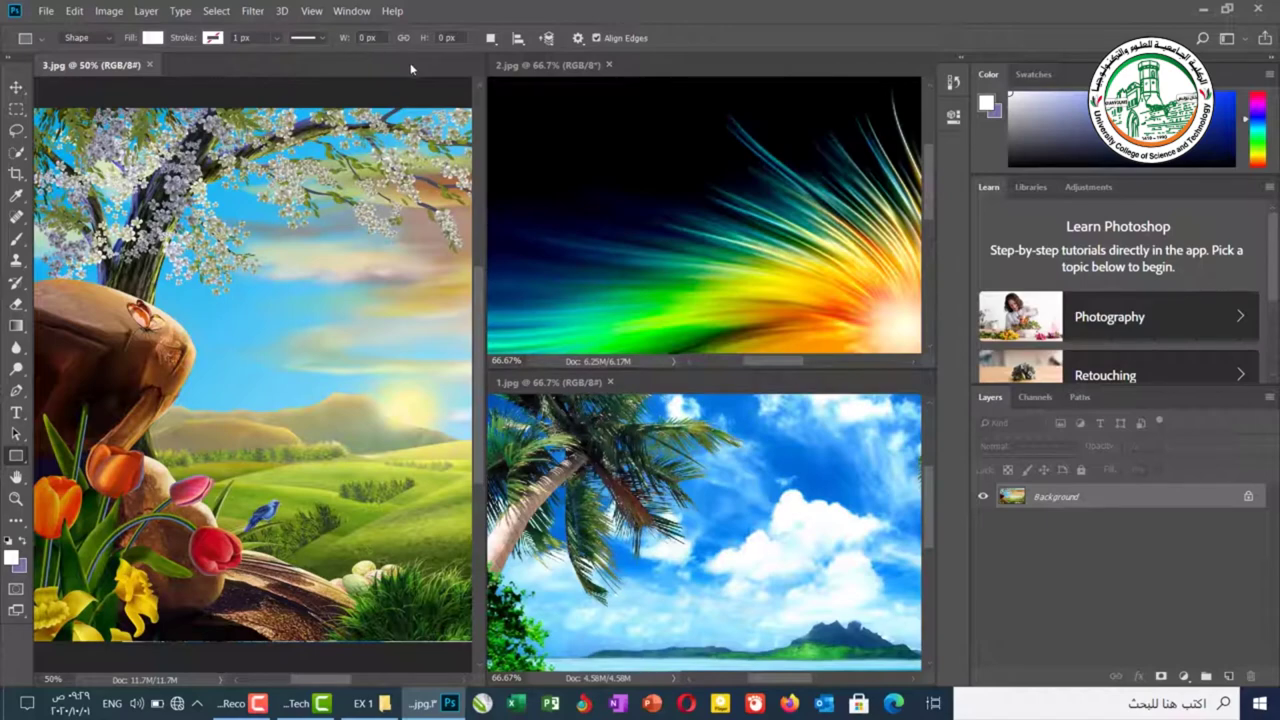
Close 3.jpg, 2.jpg and 1.jpg one after another to return to the start screen
left_click(152, 68)
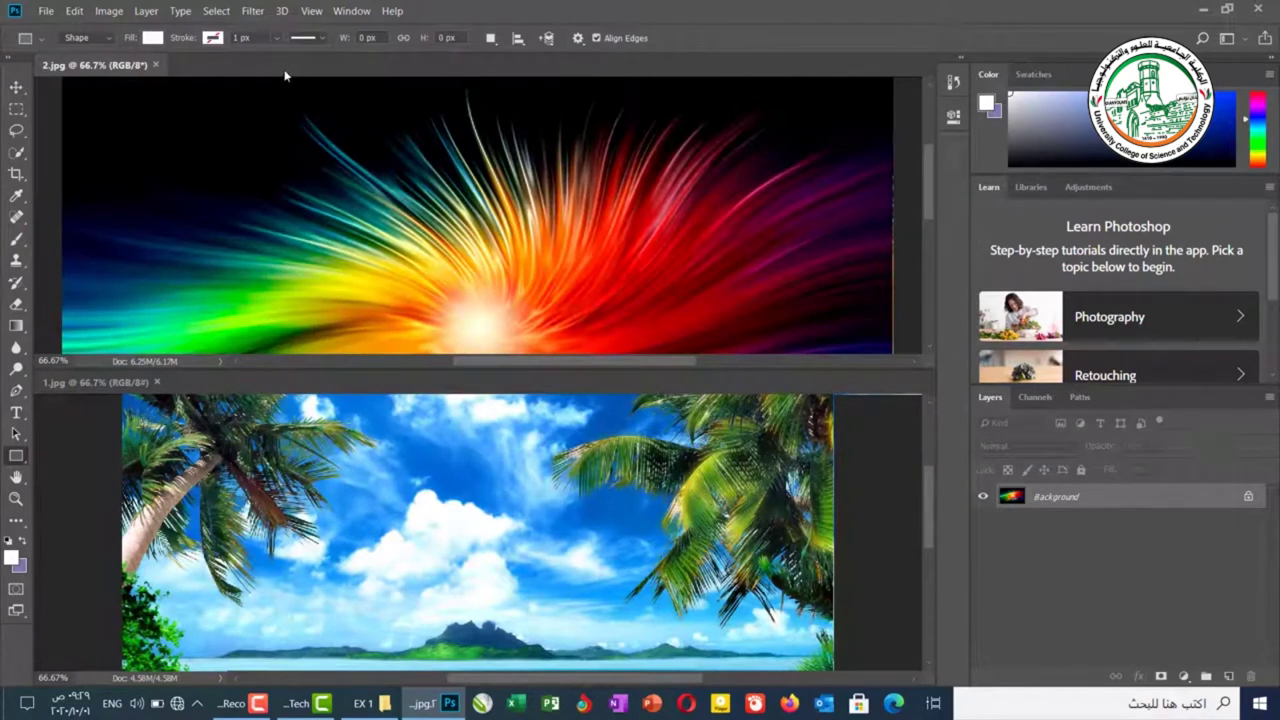
left_click(156, 66)
left_click(157, 65)
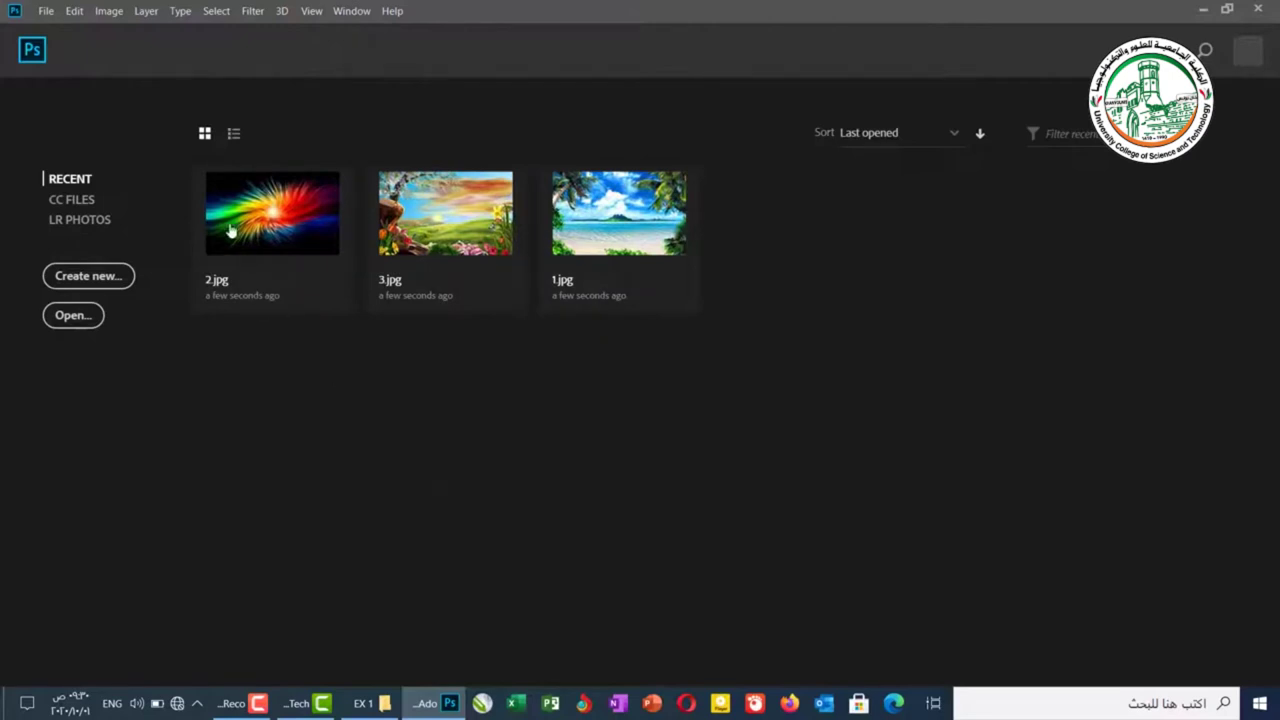
Open image 1 from the EX 1 folder as a smart object
left_click(46, 11)
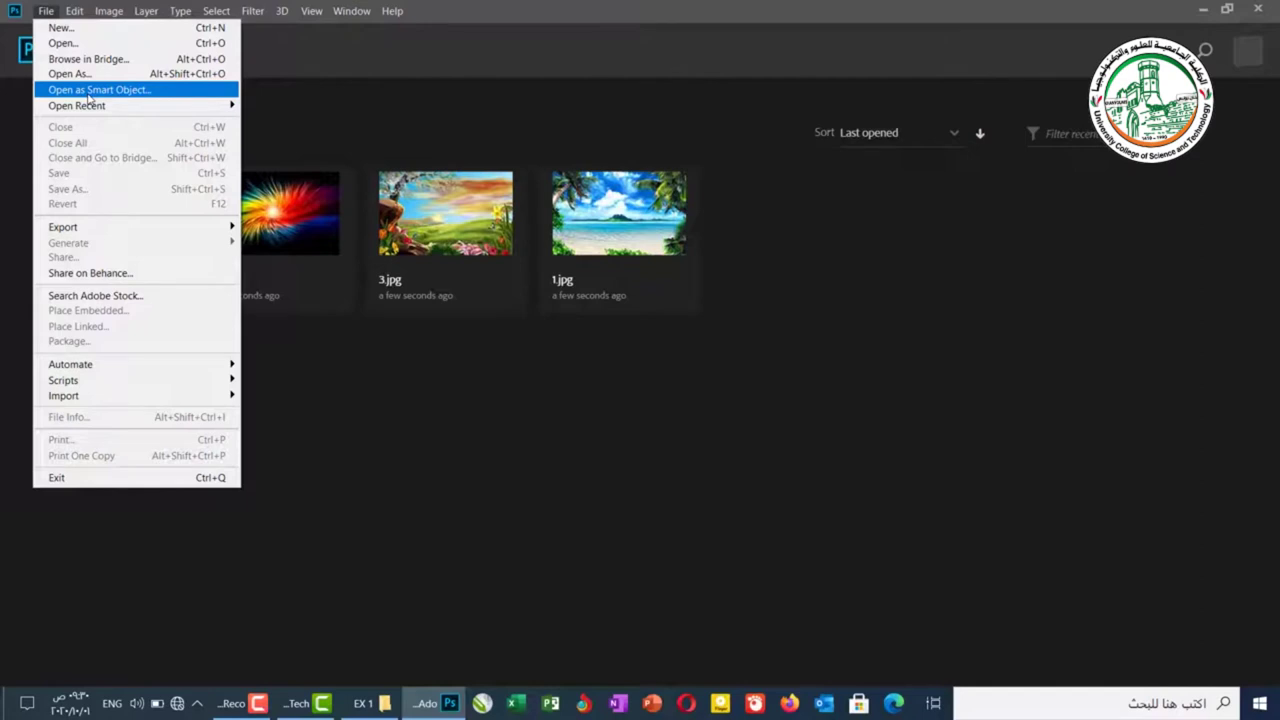
left_click(89, 96)
left_click(229, 267)
left_click(538, 483)
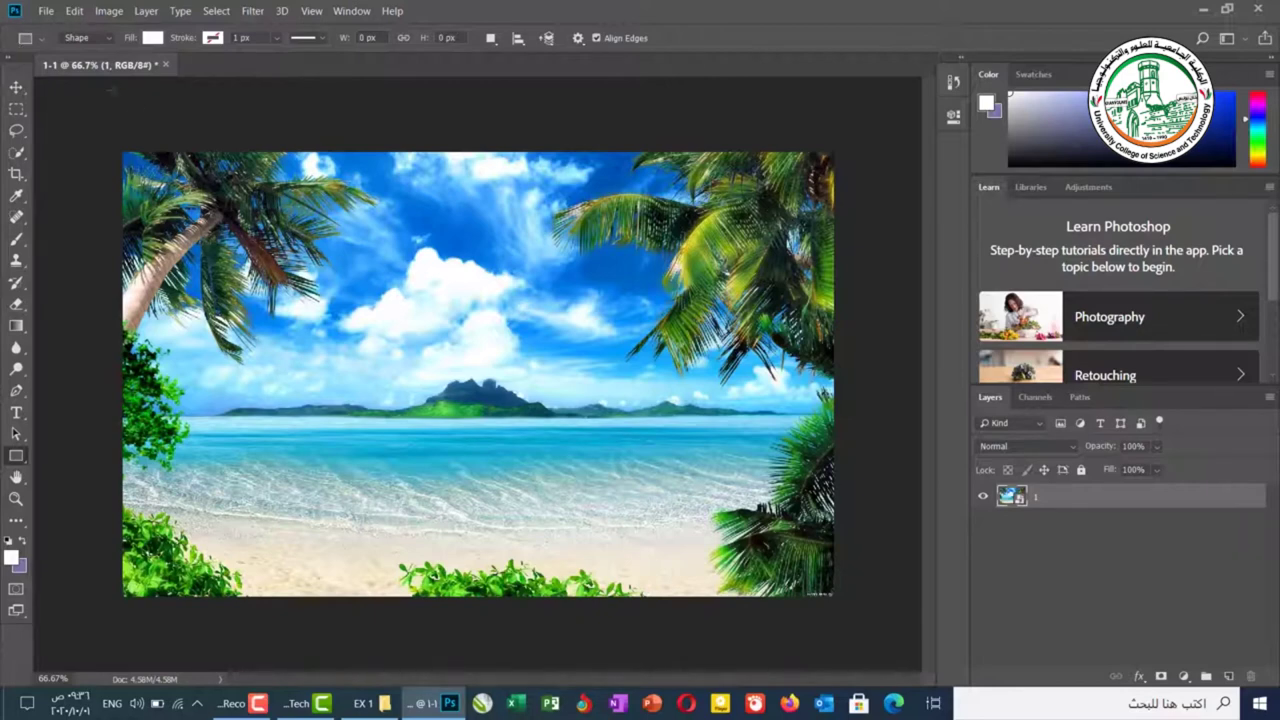
Open 3.jpg from the list of recently opened files
left_click(47, 12)
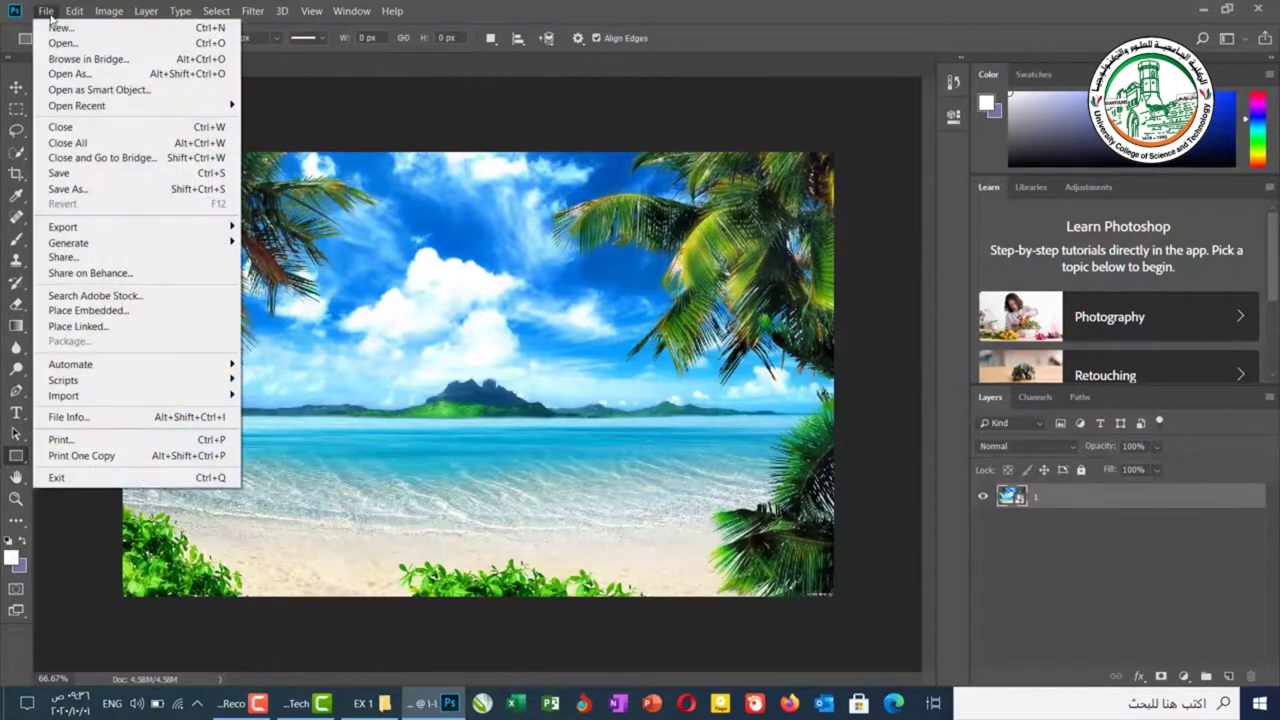
mouse_move(110, 107)
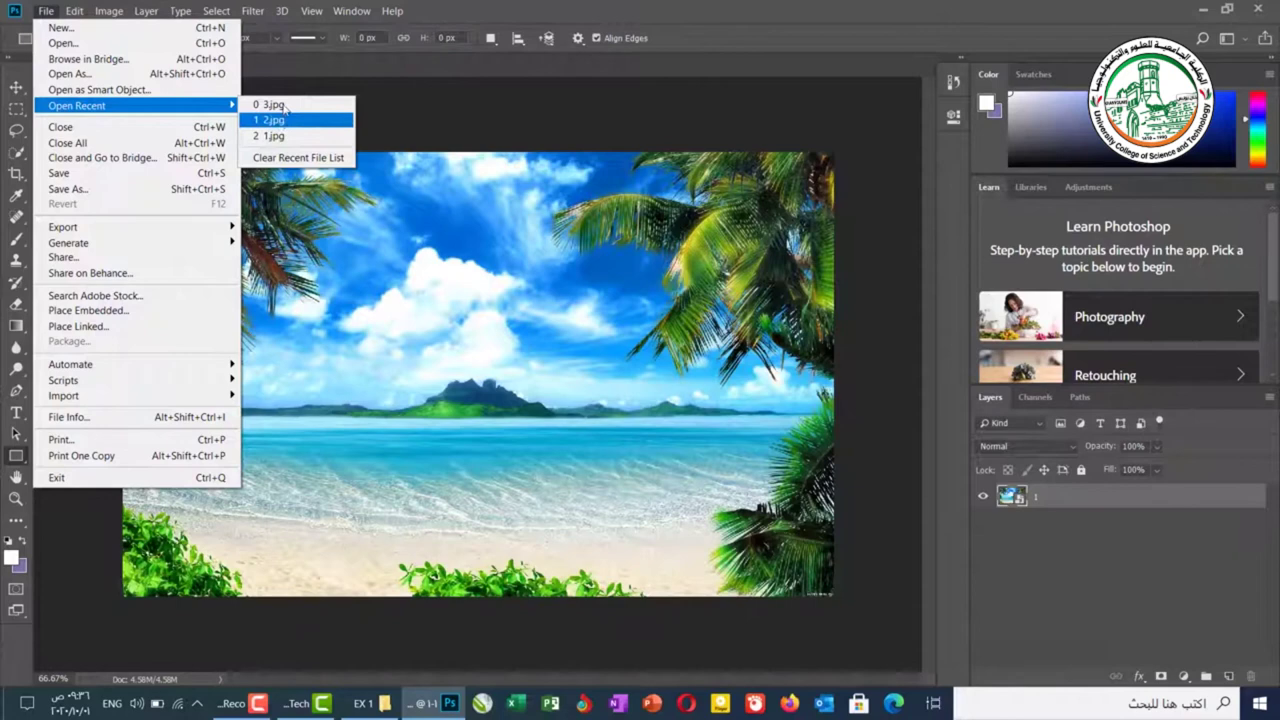
left_click(284, 106)
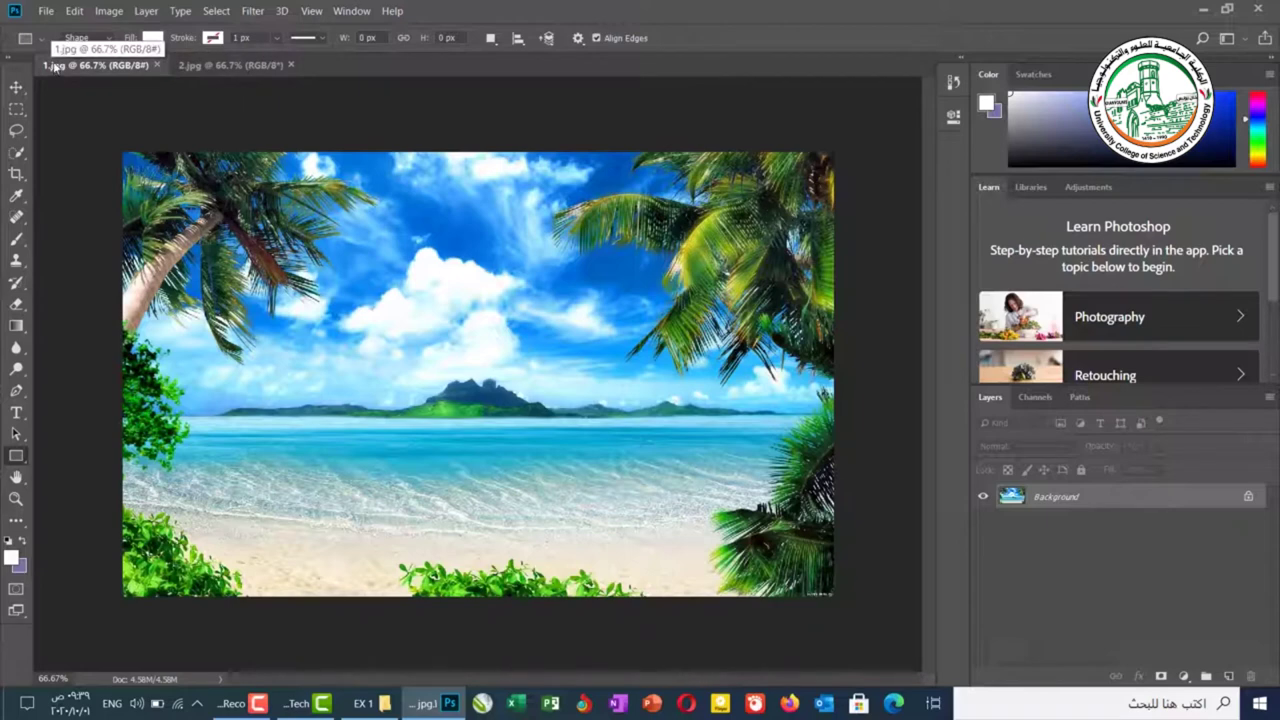
Bring the blue ribbon image 4.png from the EX 1 folder window into Photoshop as a separate document
left_click(378, 703)
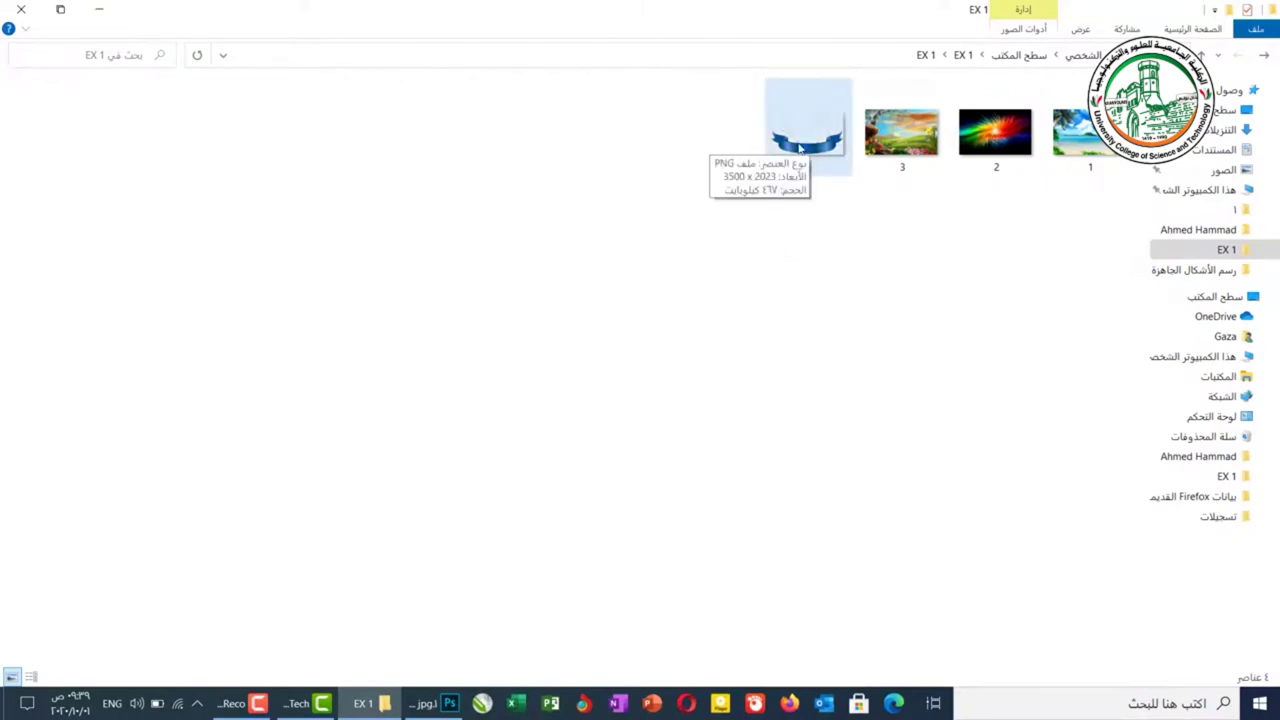
left_click_drag(800, 147, 355, 72)
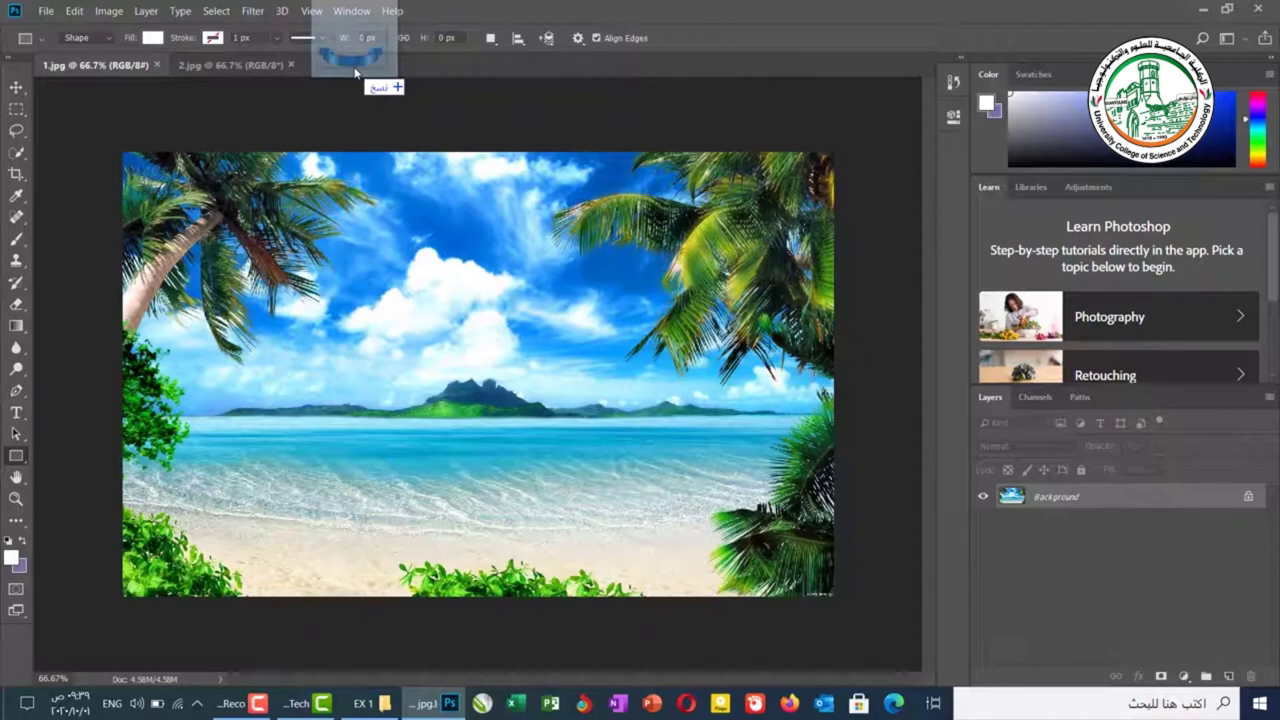
left_click_drag(355, 72, 355, 72)
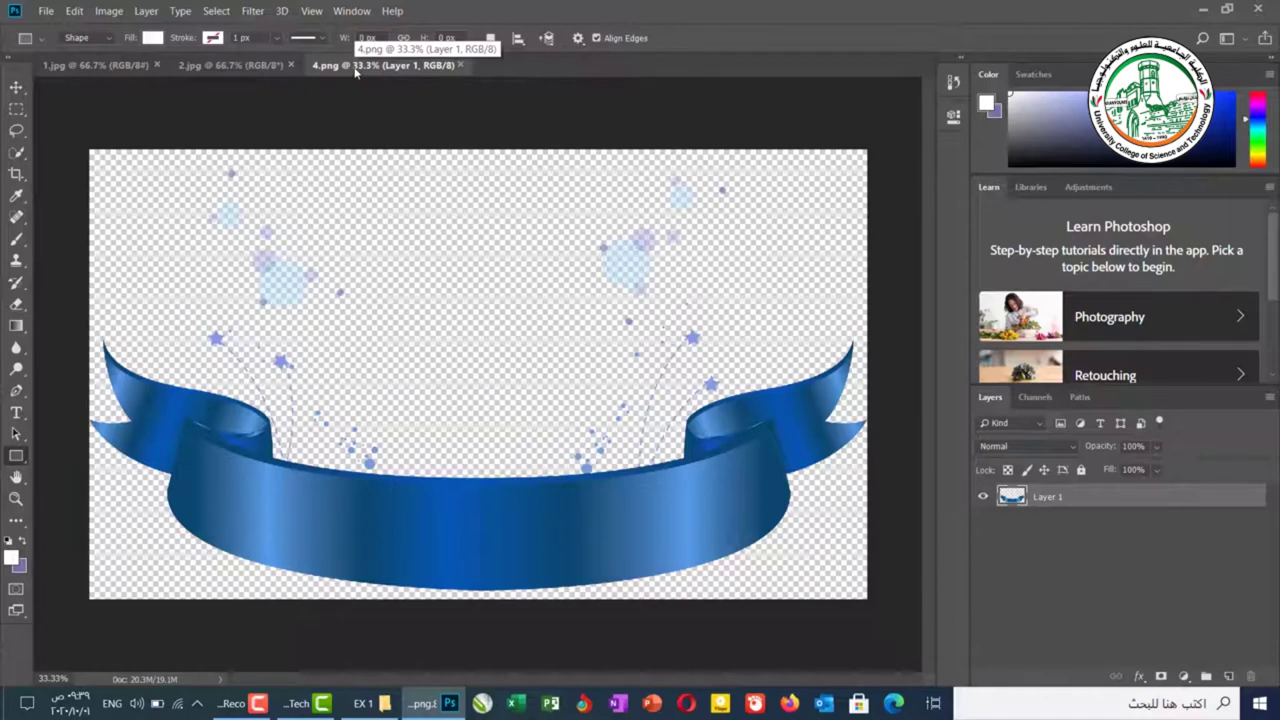
View the 1.jpg, 2.jpg and 4.png documents in turn to compare the three open images
left_click(106, 72)
left_click(212, 68)
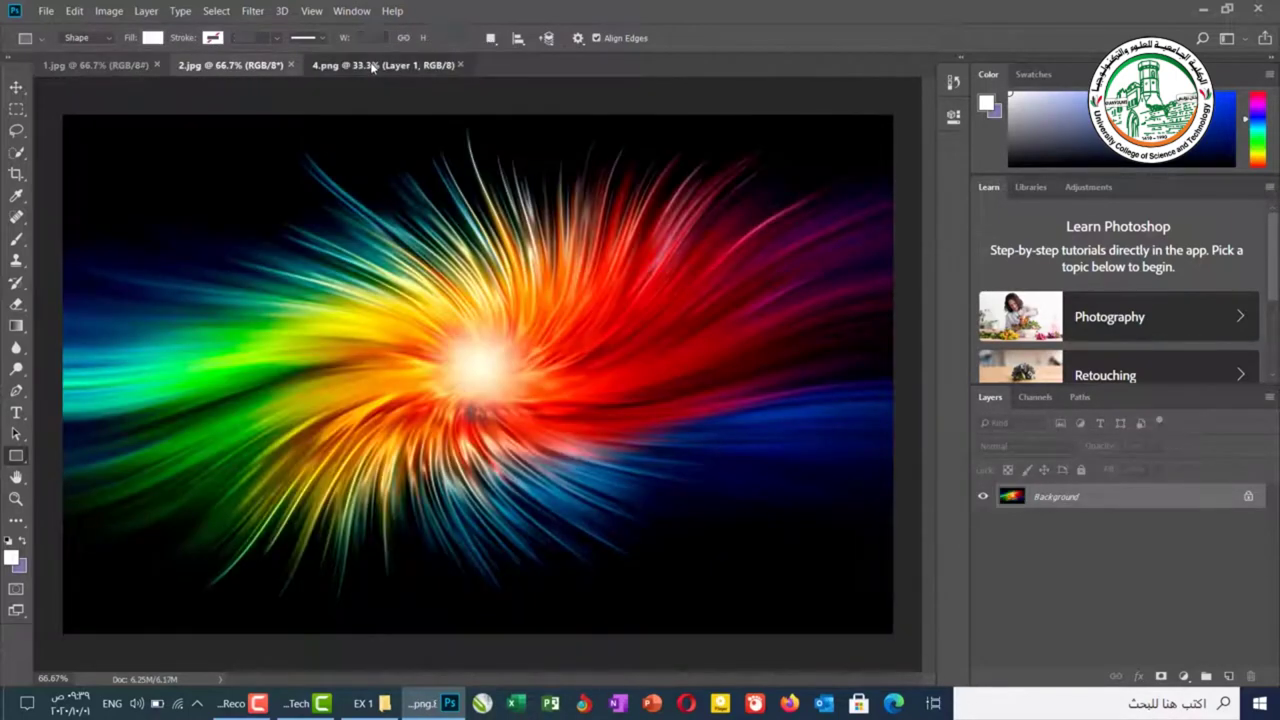
left_click(371, 67)
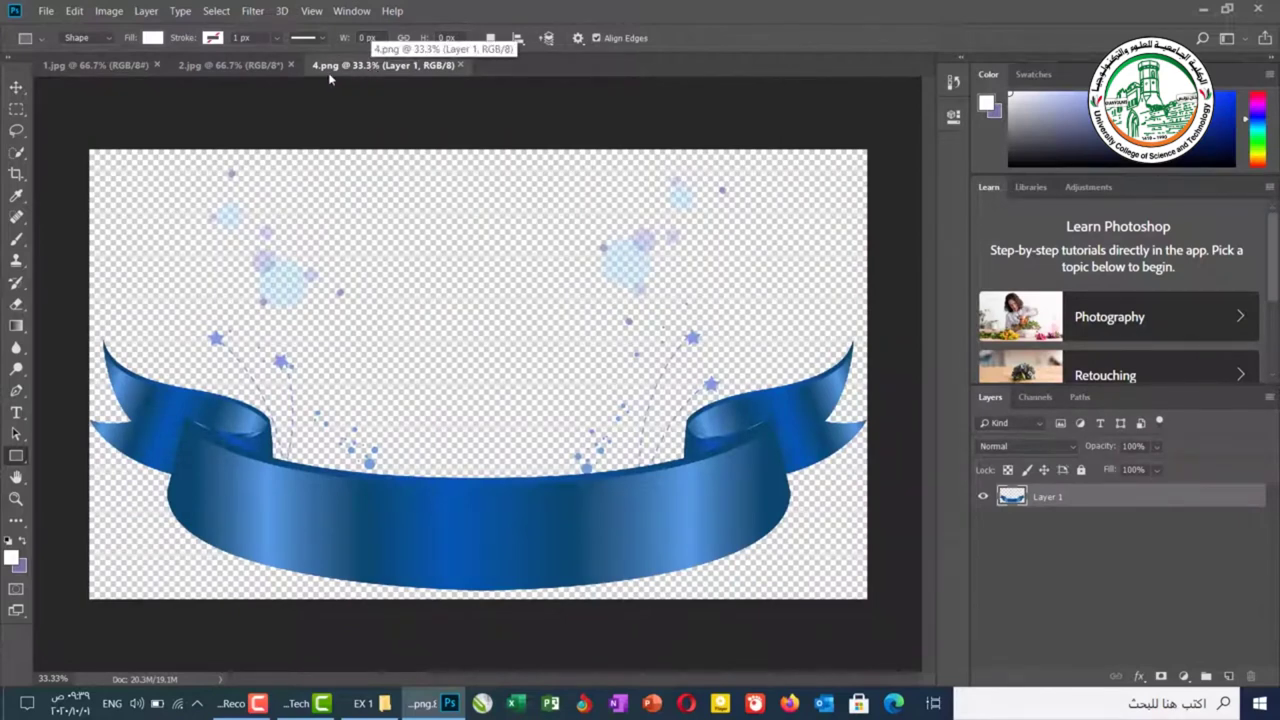
left_click(85, 67)
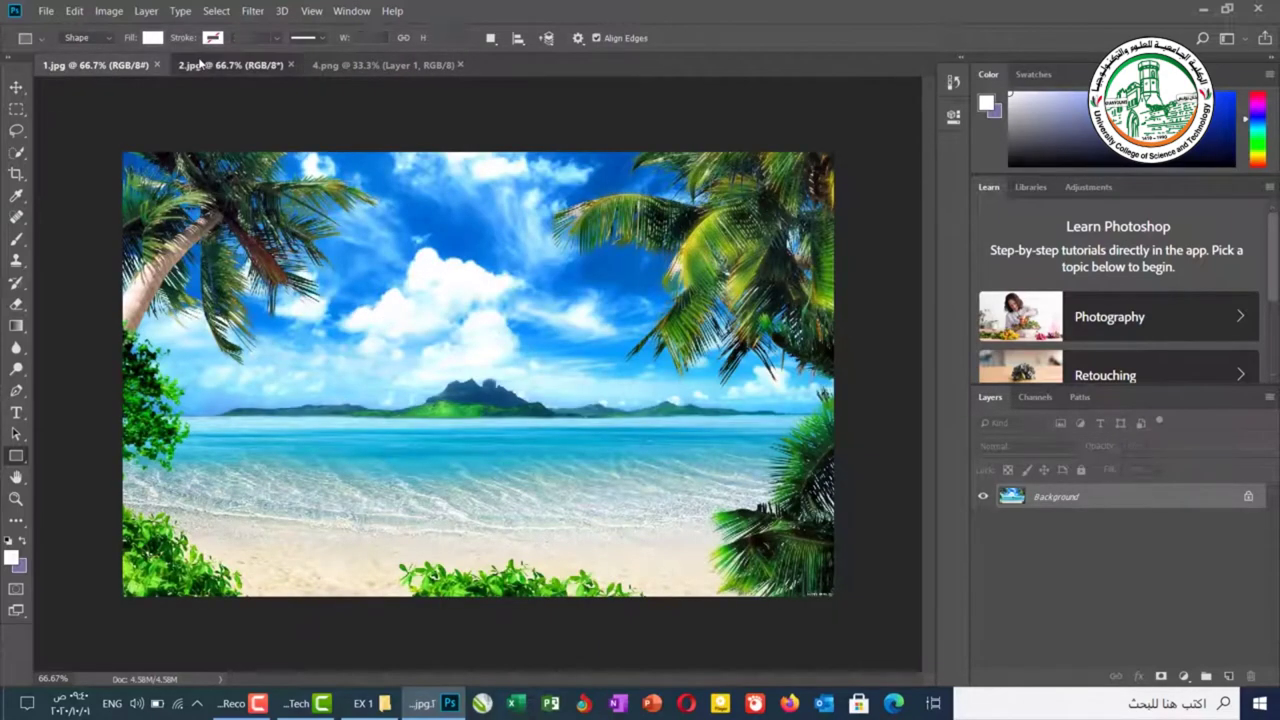
left_click(240, 65)
left_click(355, 64)
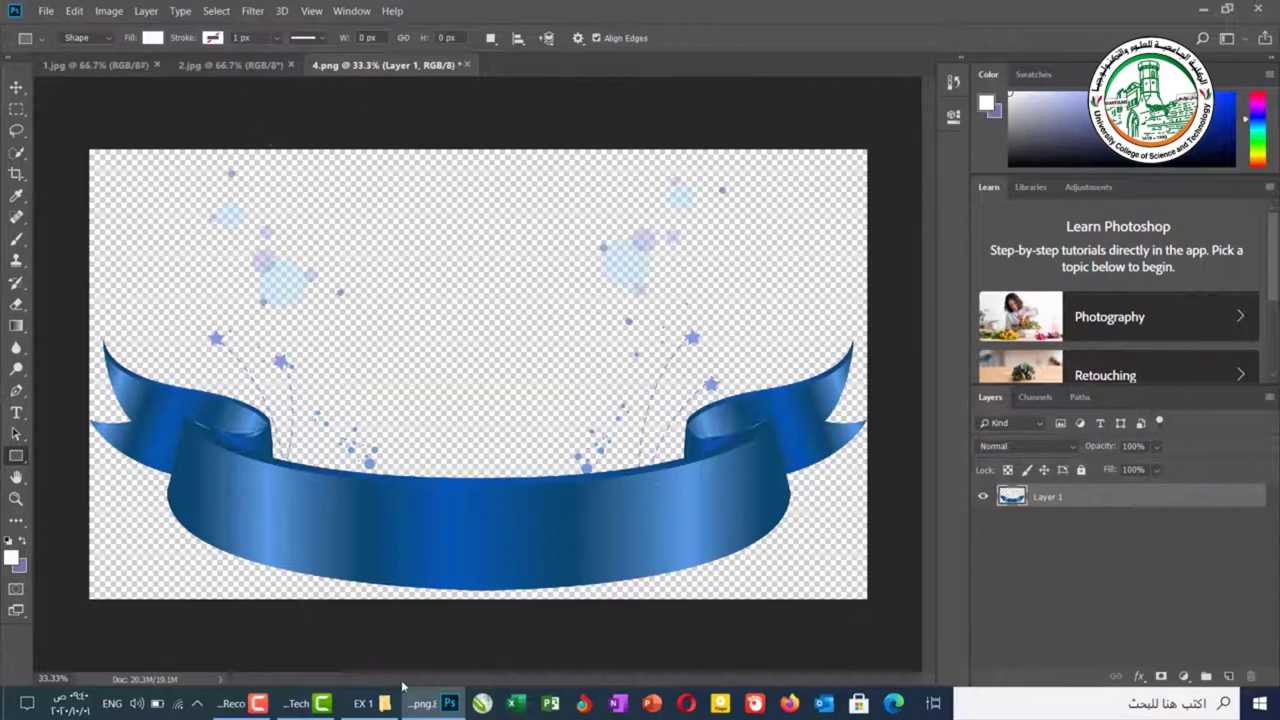
Place the ribbon image 4.png from the EX 1 folder onto 2.jpg as a new layer, then switch to 1.jpg
left_click(366, 703)
left_click_drag(803, 127, 374, 327)
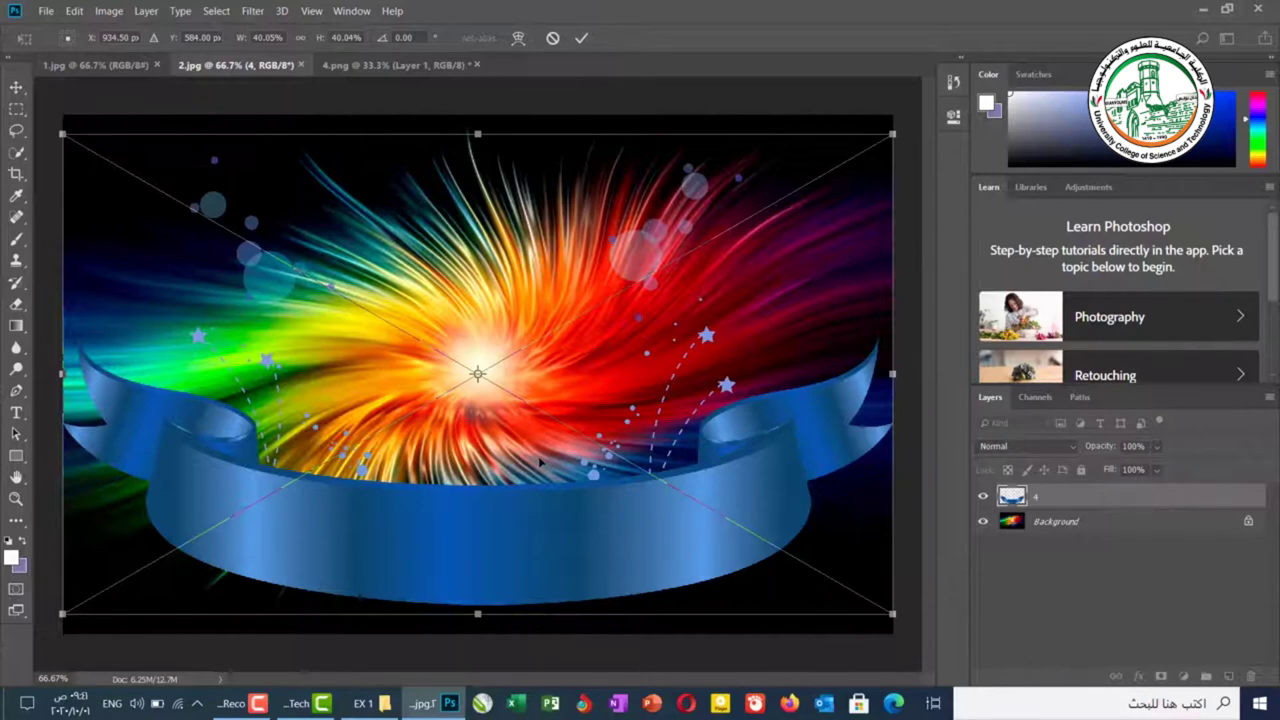
left_click(583, 38)
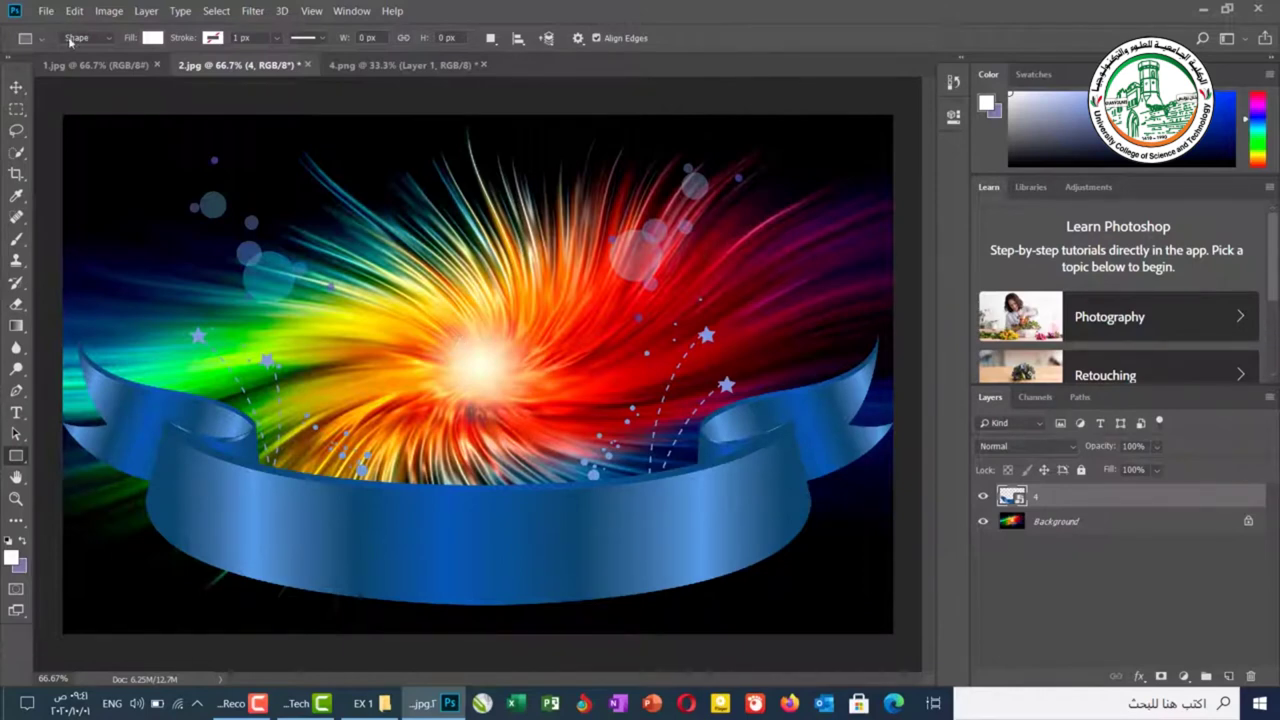
left_click(100, 64)
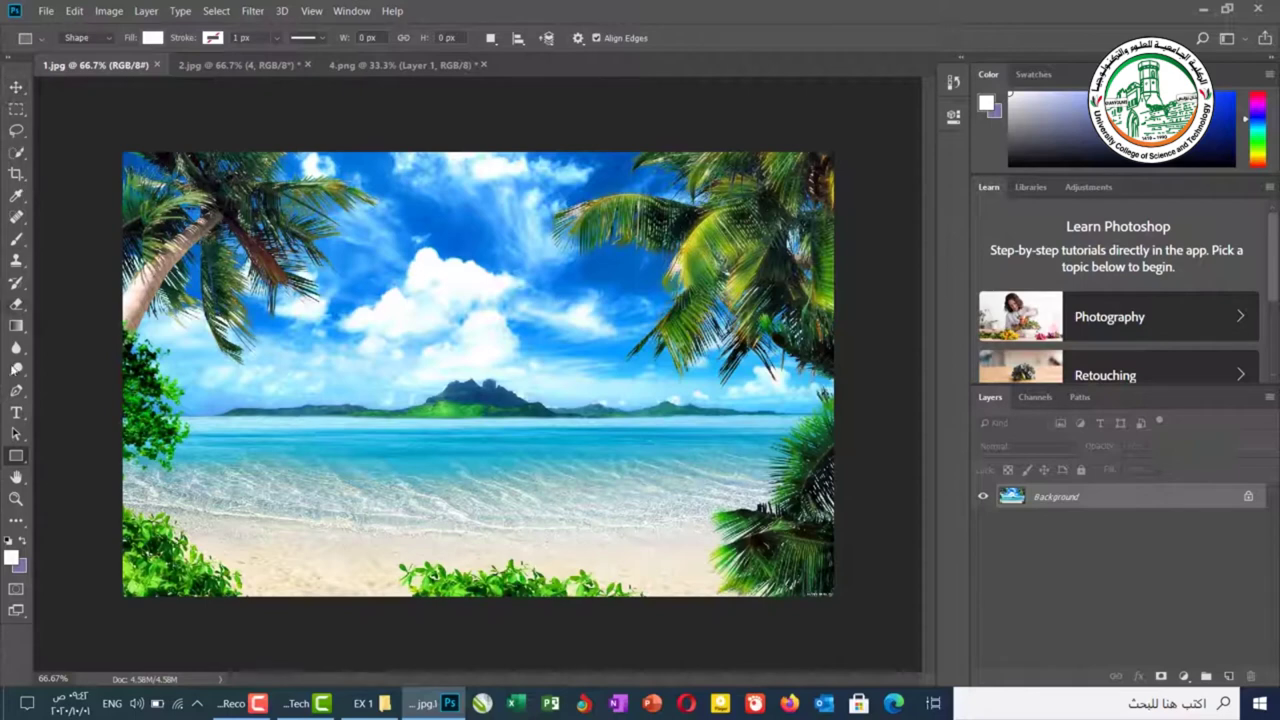
Zoom in on the brown palm frond in 1.jpg up to 12800% and pan across its individual pixels
left_click(15, 499)
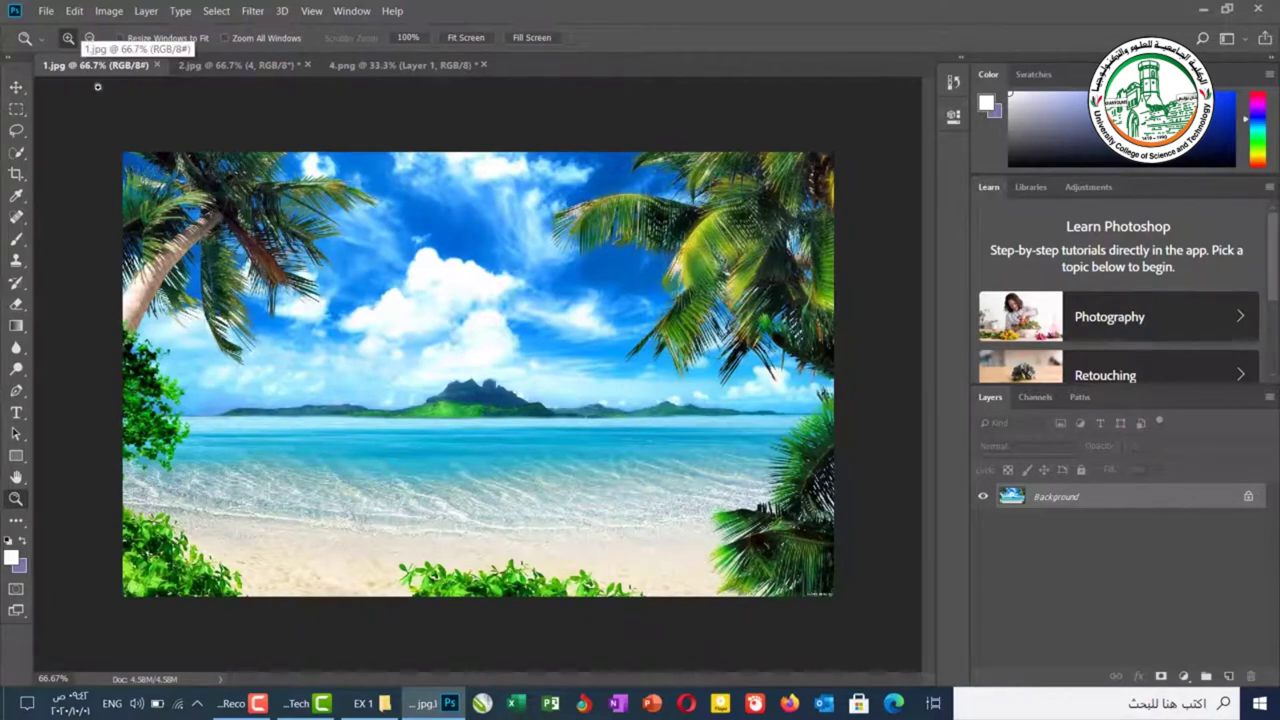
left_click(289, 276)
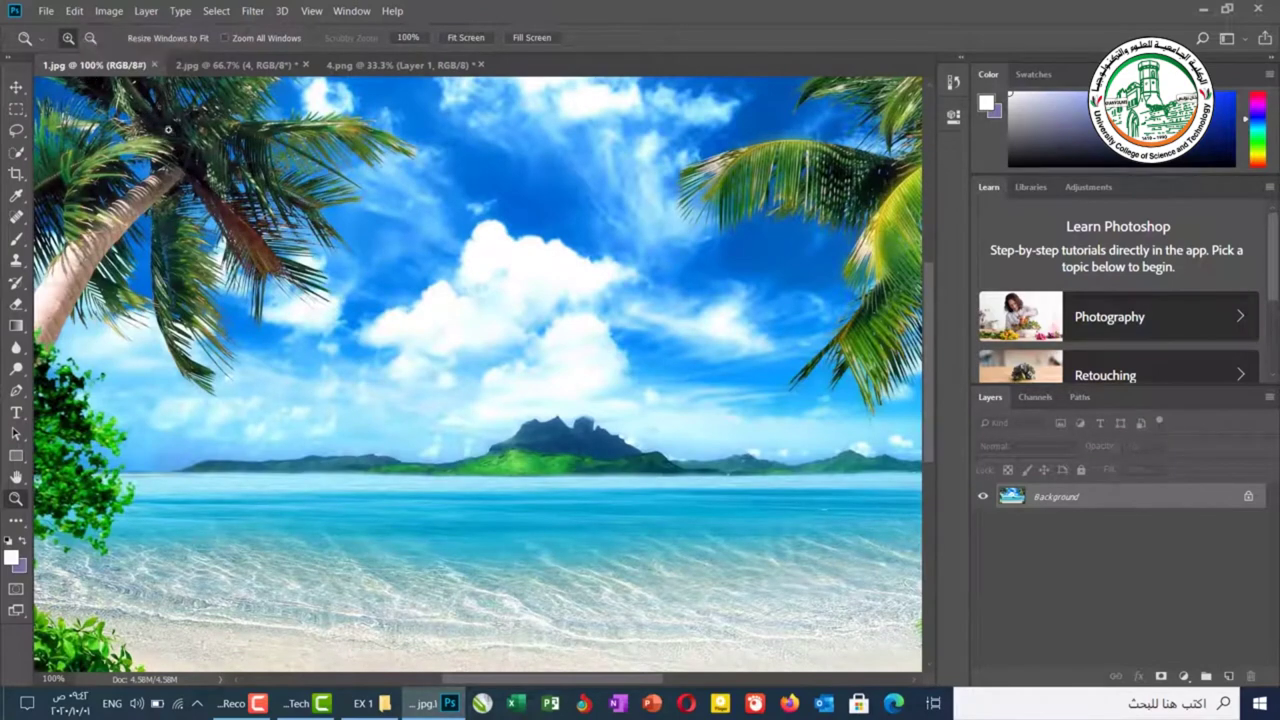
left_click(236, 232)
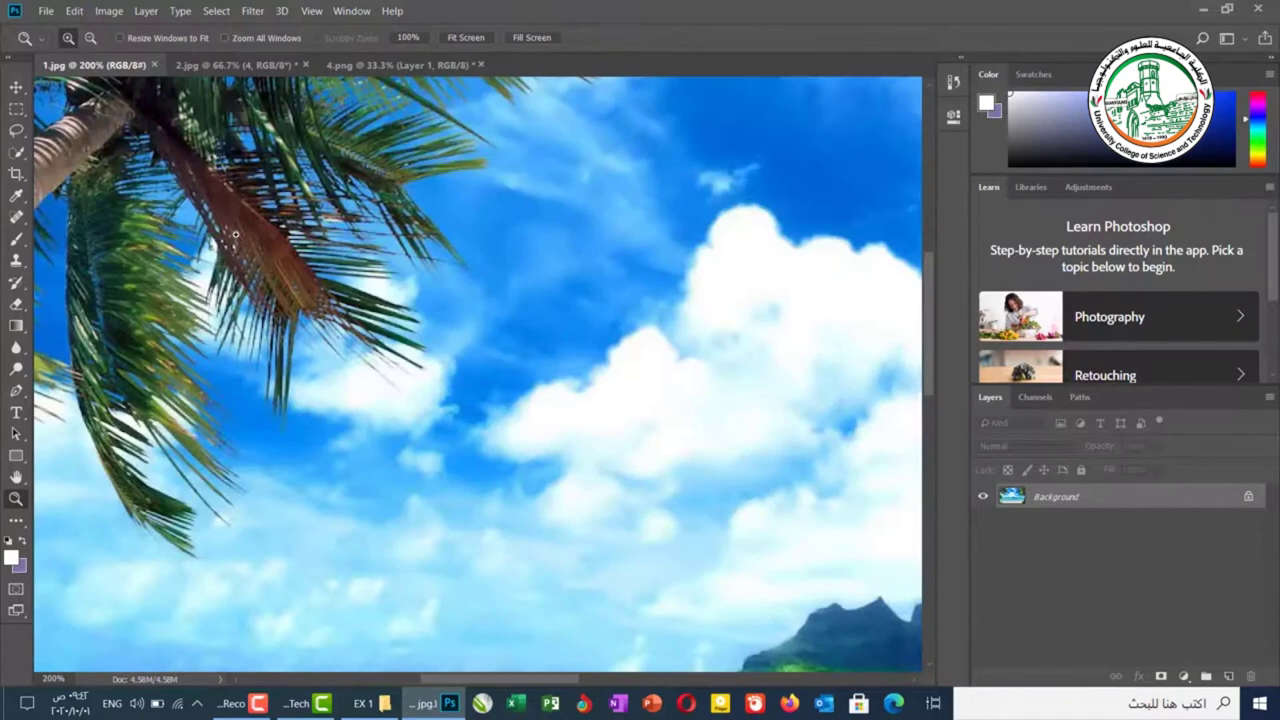
left_click(237, 234)
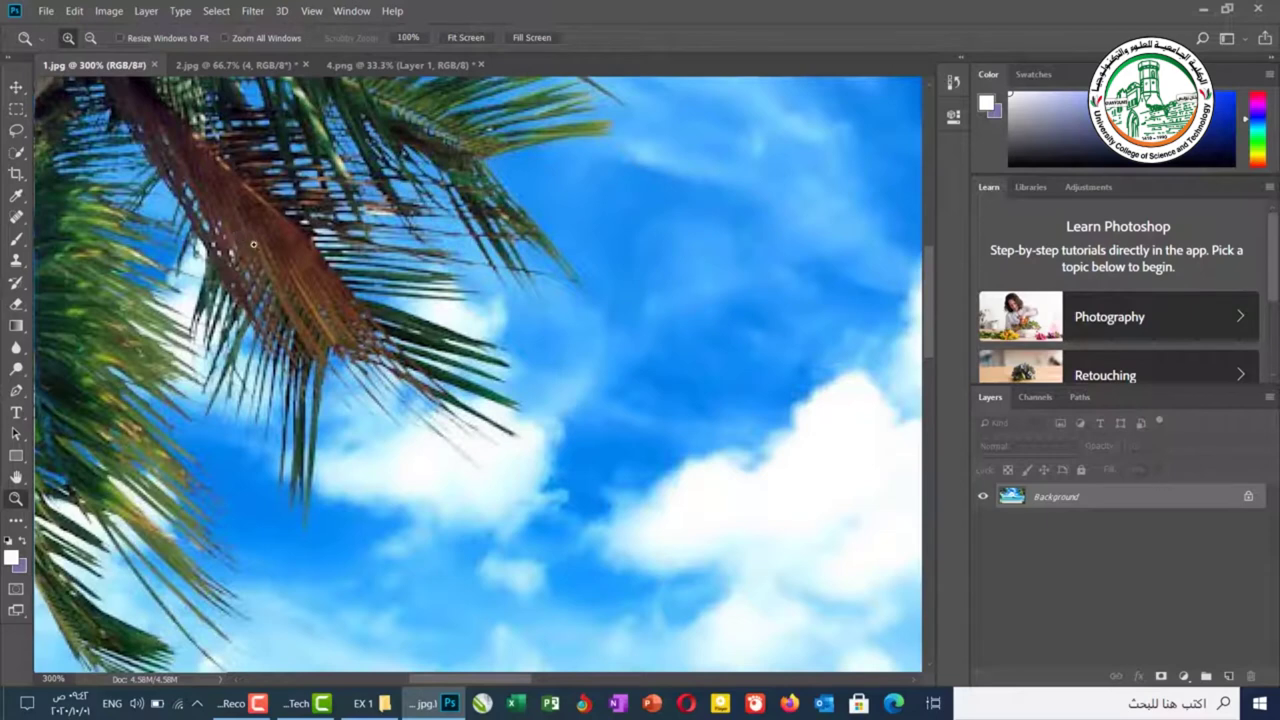
mouse_move(282, 235)
left_mouse_down()
mouse_move(362, 170)
mouse_move(294, 282)
mouse_move(306, 237)
left_mouse_up()
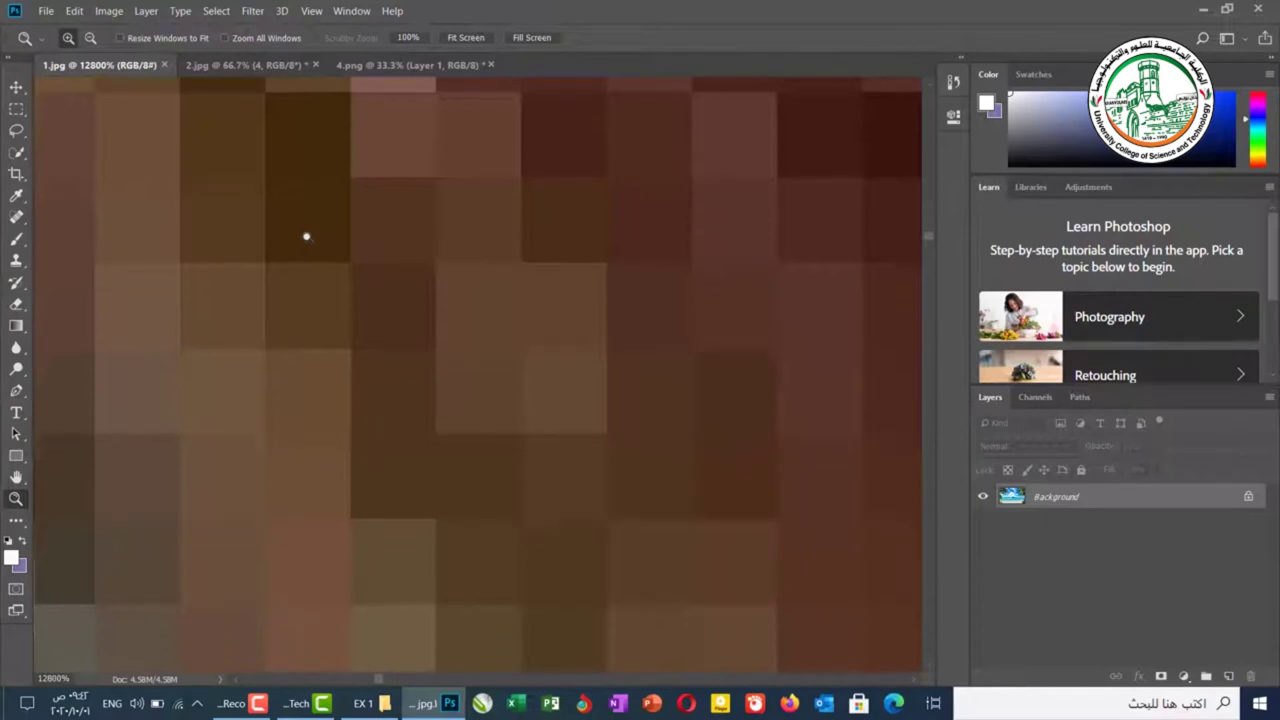
left_click_drag(307, 236, 349, 414)
left_click_drag(285, 303, 372, 581)
left_click_drag(294, 277, 352, 558)
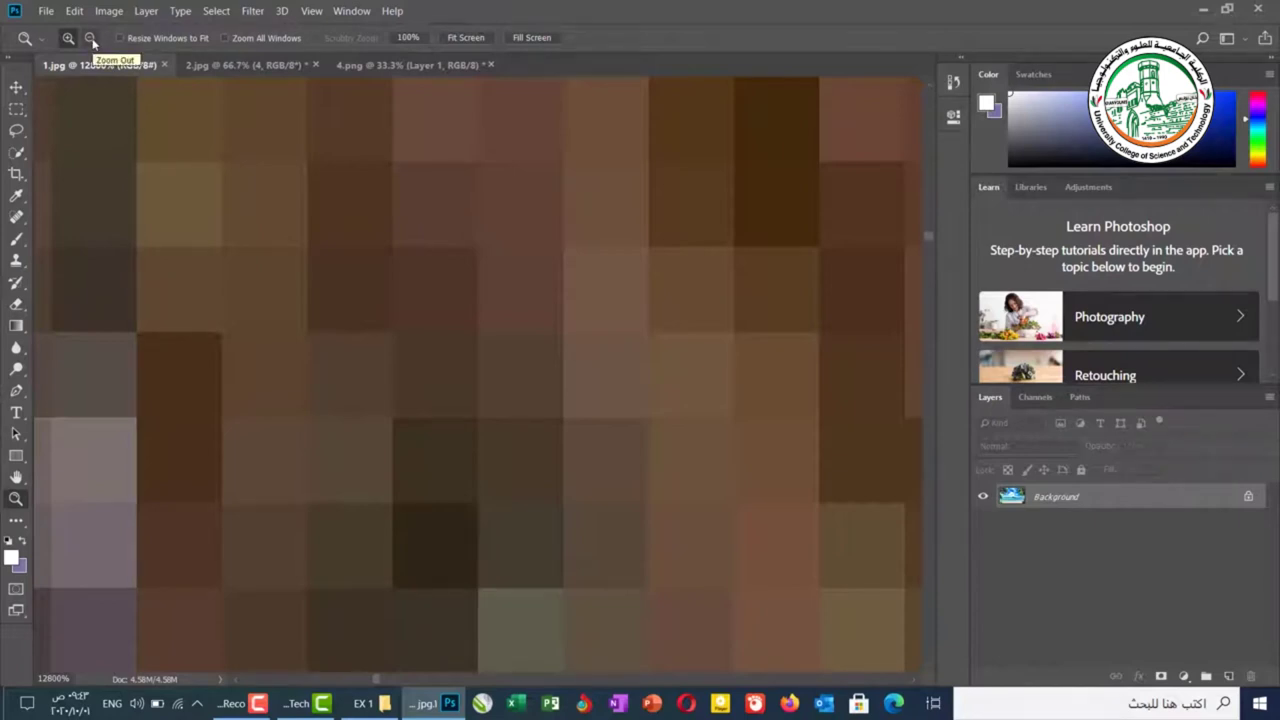
Zoom 1.jpg out from the pixel level around the palm frond to 100%
left_click(388, 300)
left_click(388, 300)
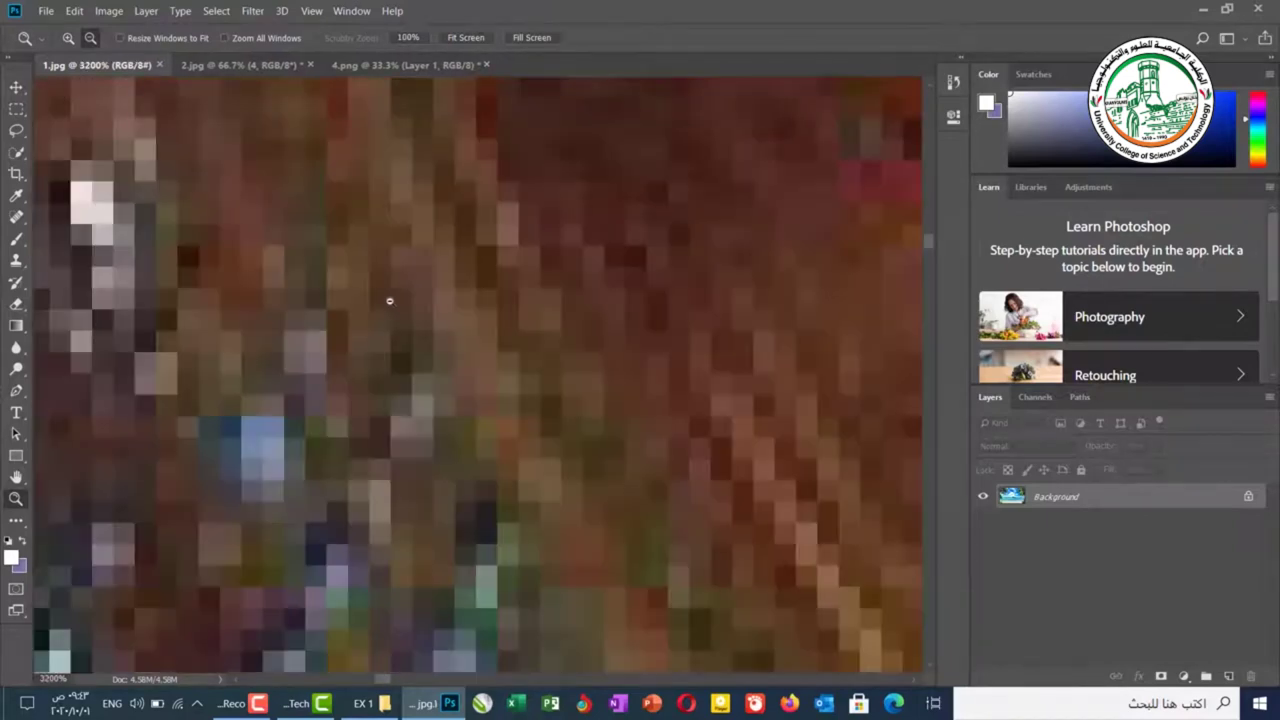
left_click(389, 300)
left_click(389, 300)
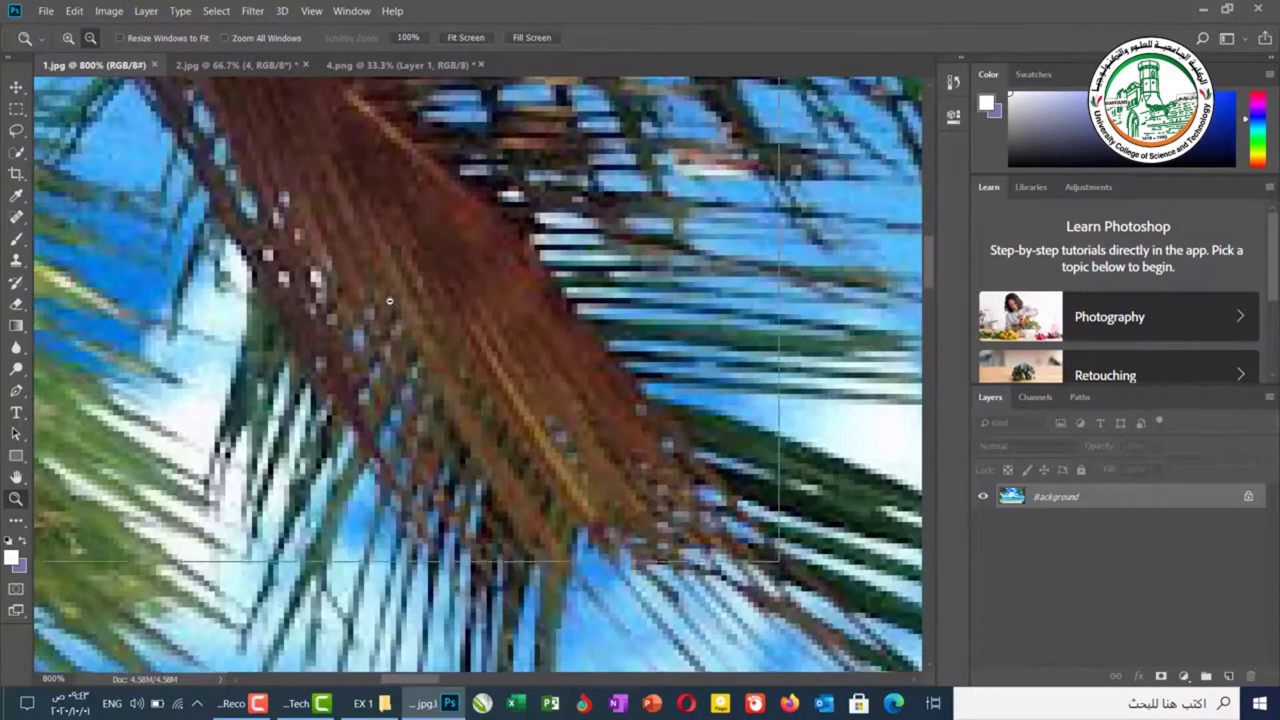
left_click(389, 300)
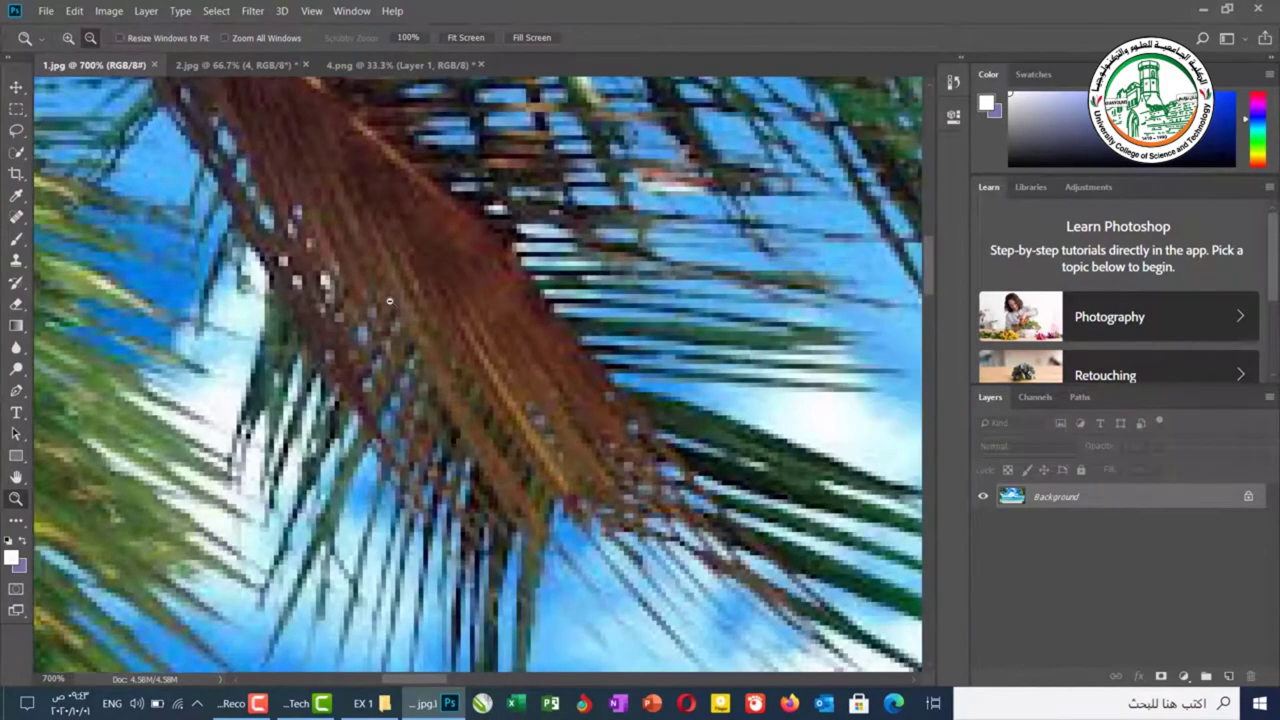
left_click(389, 300)
left_click(389, 300)
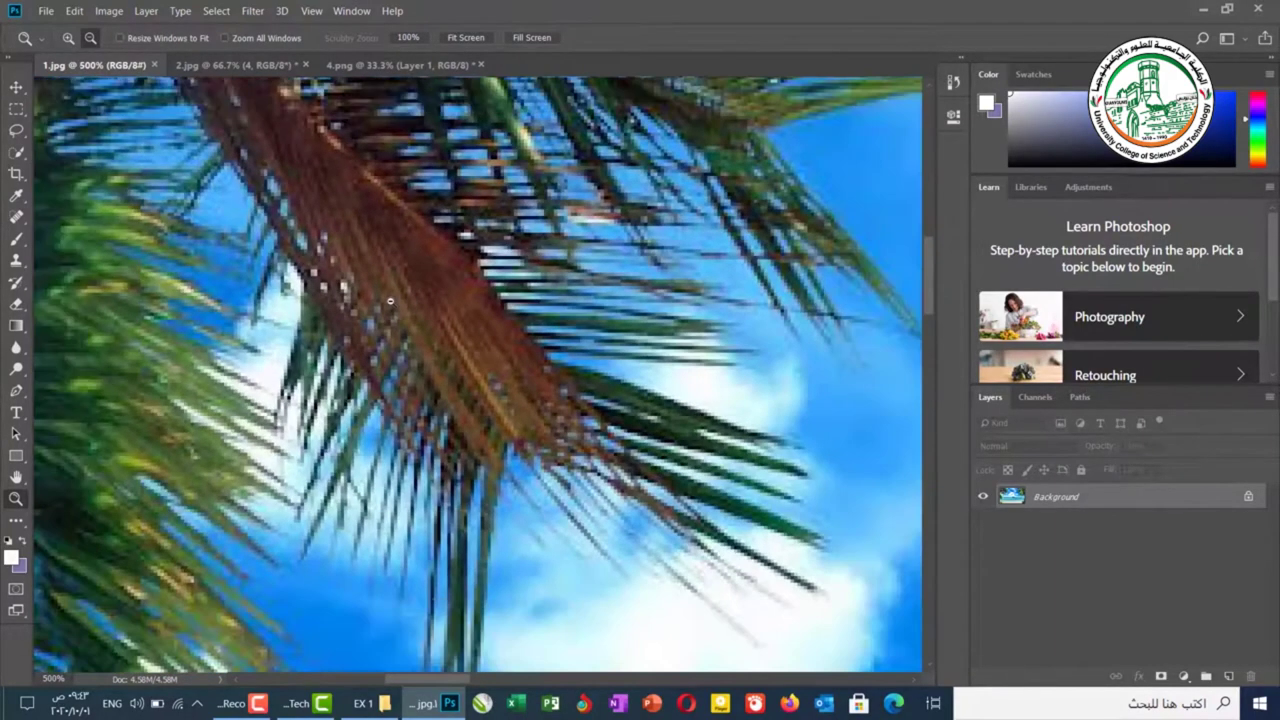
left_click(389, 300)
left_click(389, 300)
left_click(389, 300)
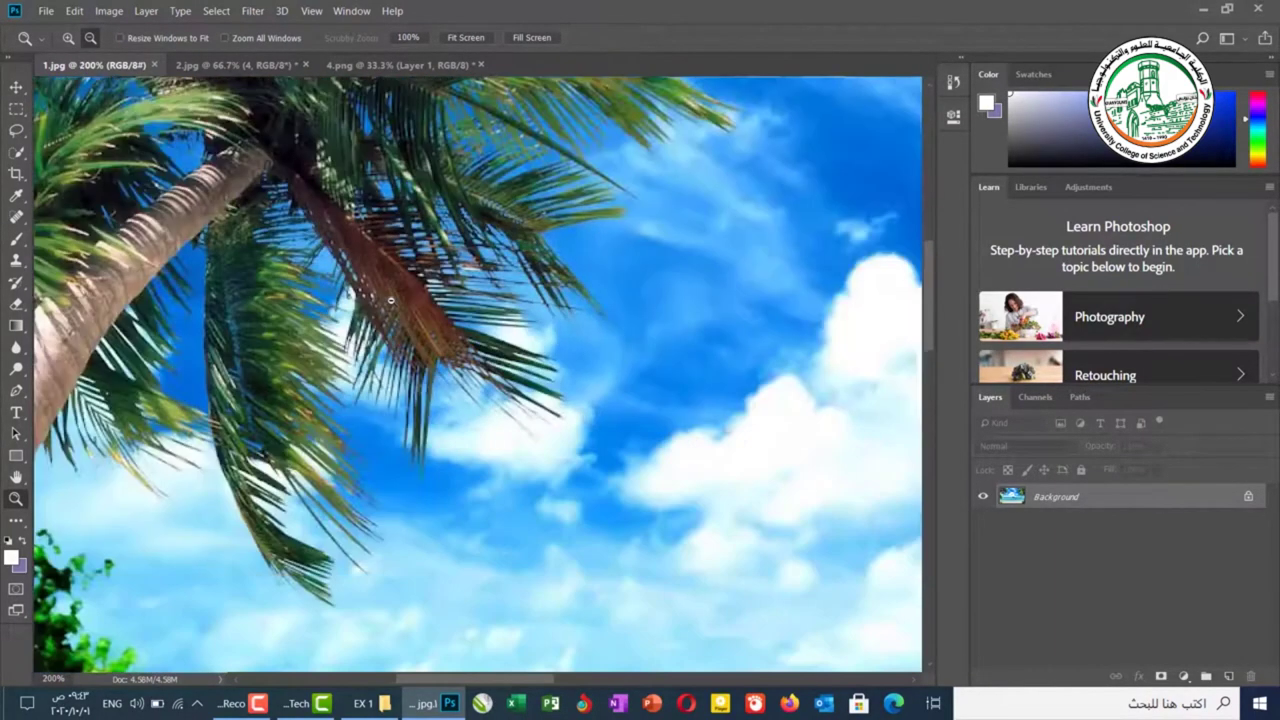
left_click(389, 300)
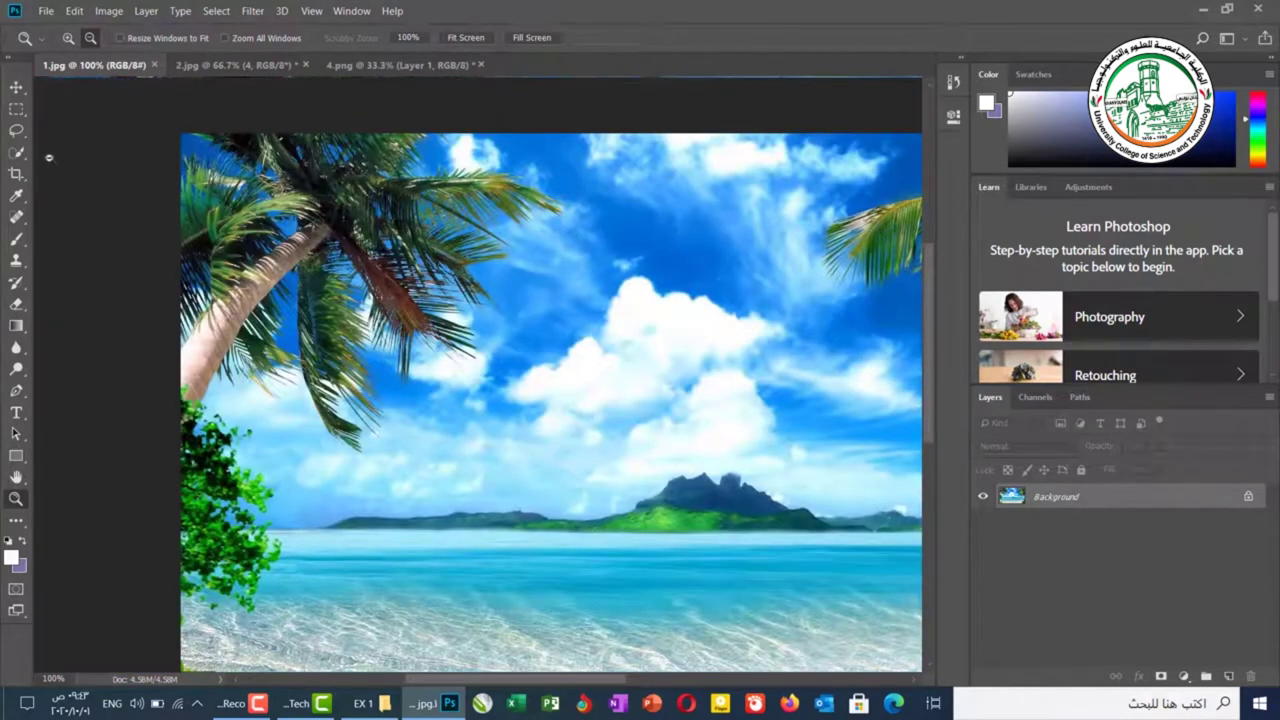
Enlarge 1.jpg to 200% with the Zoom tool and pan down to the sea and back up toward the sky
left_click(68, 37)
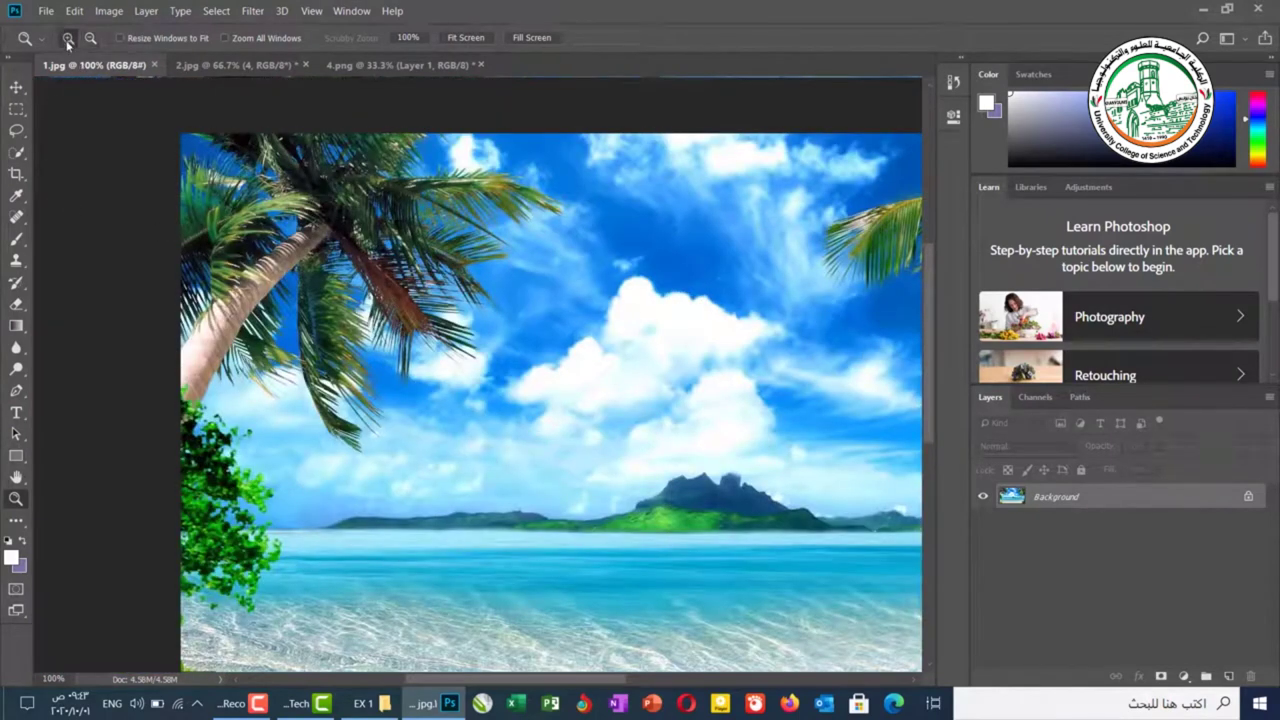
left_click(374, 356)
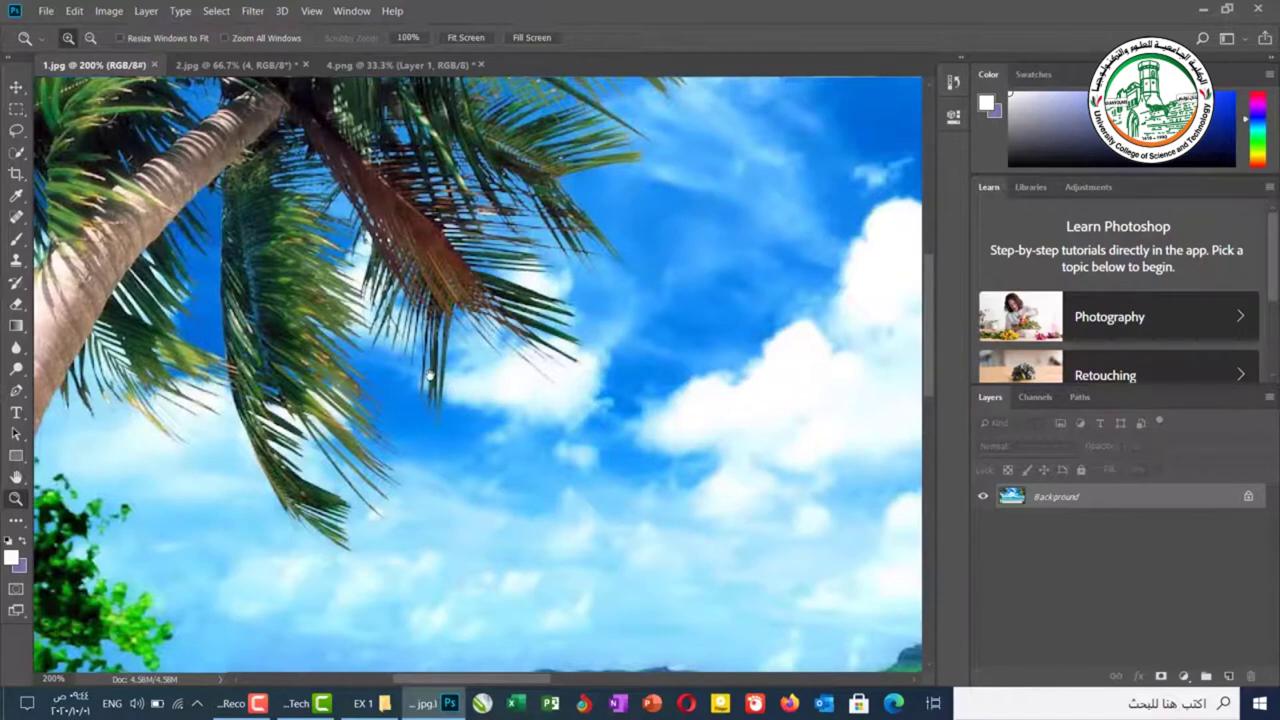
scroll(389, 380, "down", 3)
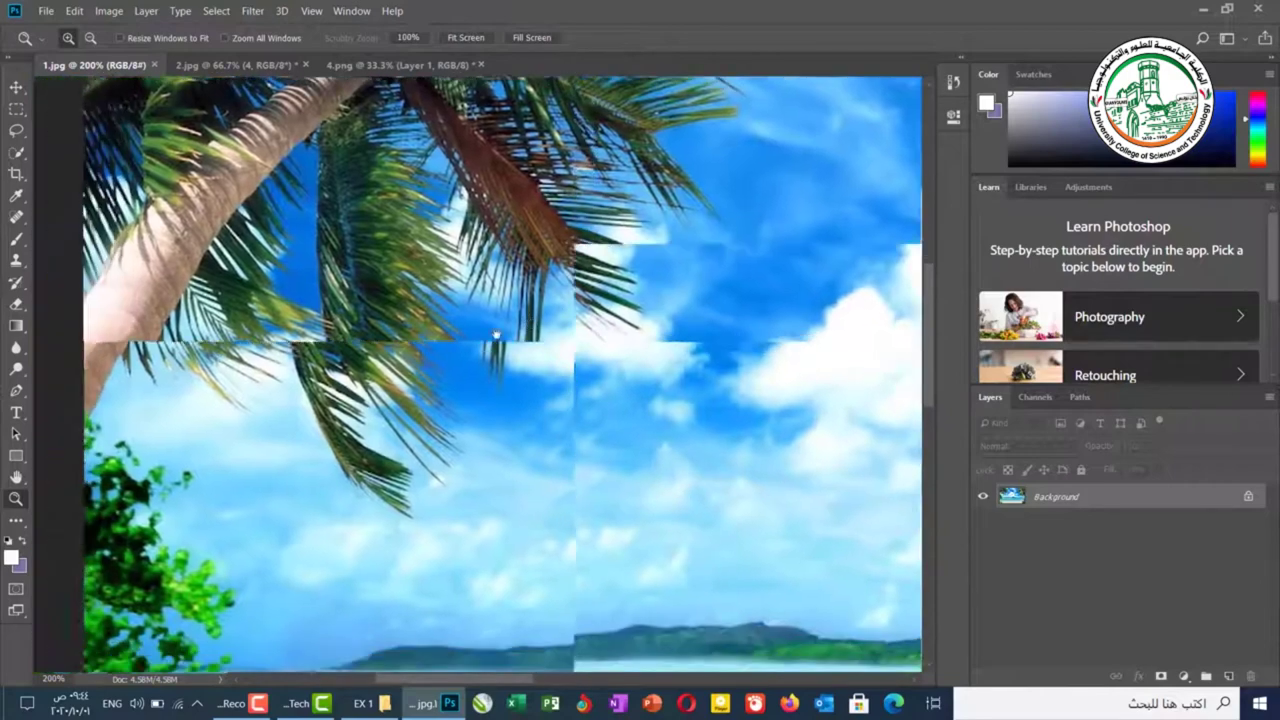
scroll(330, 320, "down", 5)
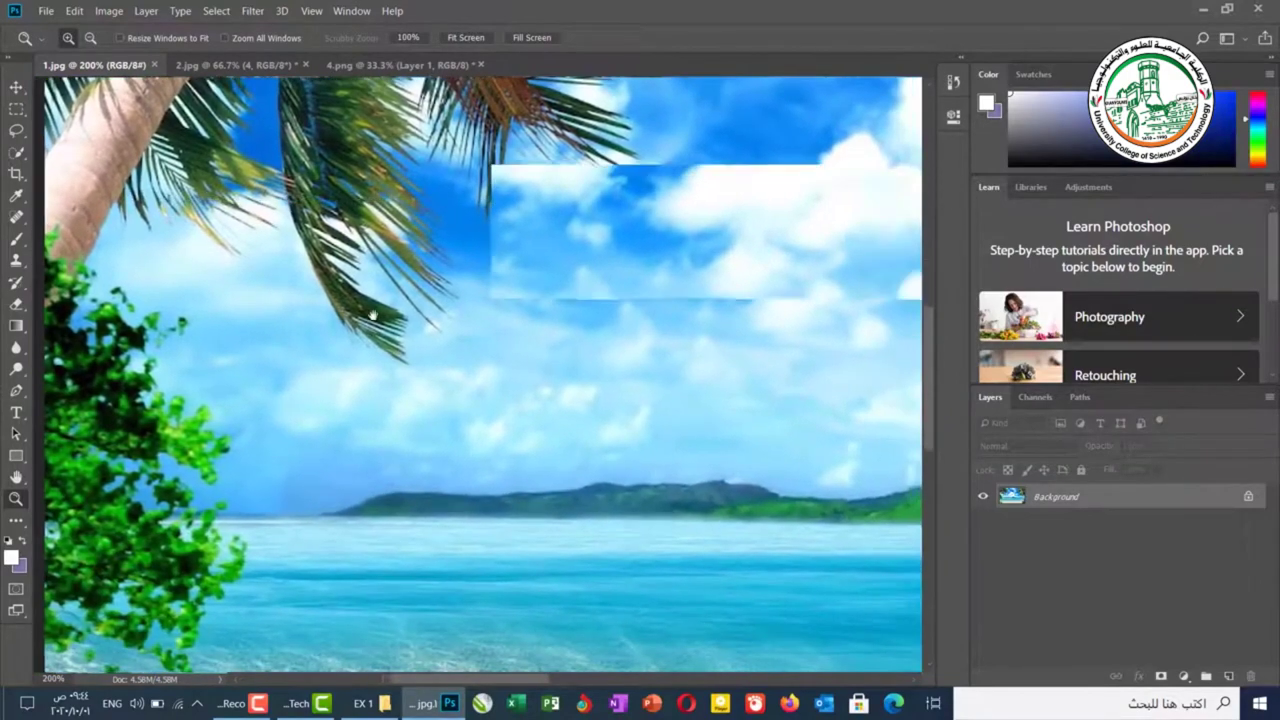
scroll(389, 314, "down", 3)
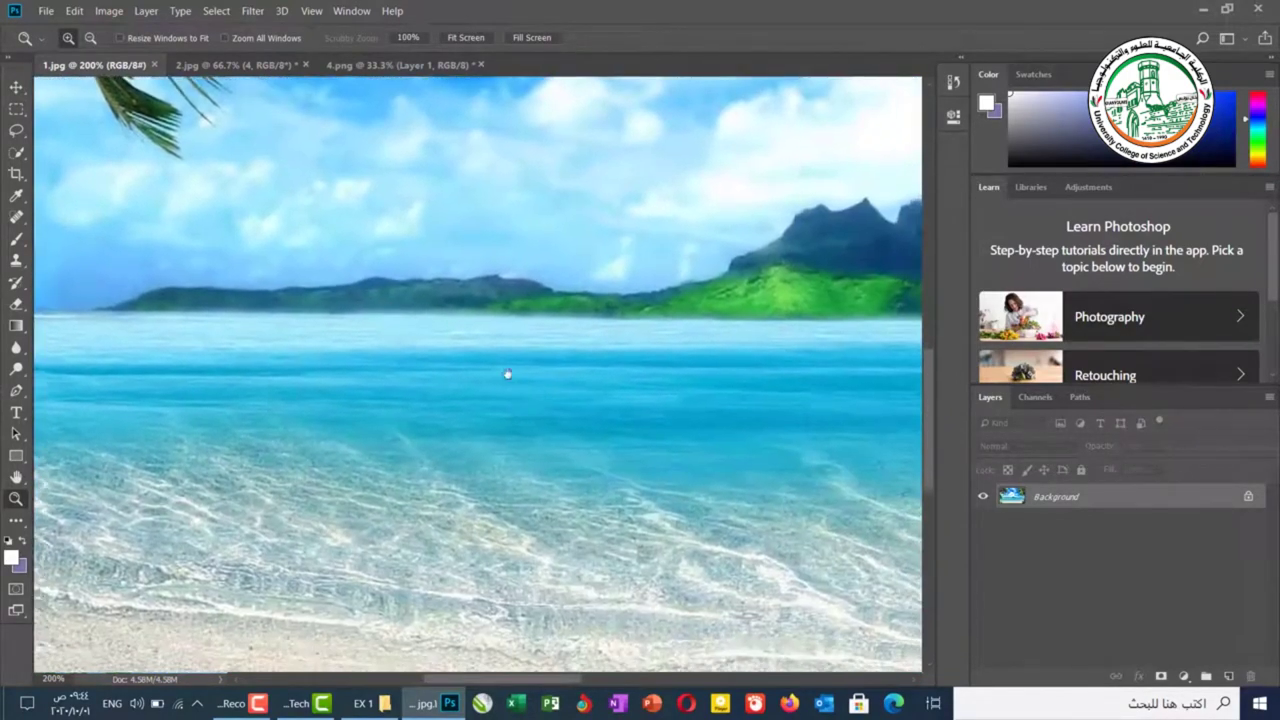
scroll(509, 380, "down", 3)
scroll(400, 280, "up", 6)
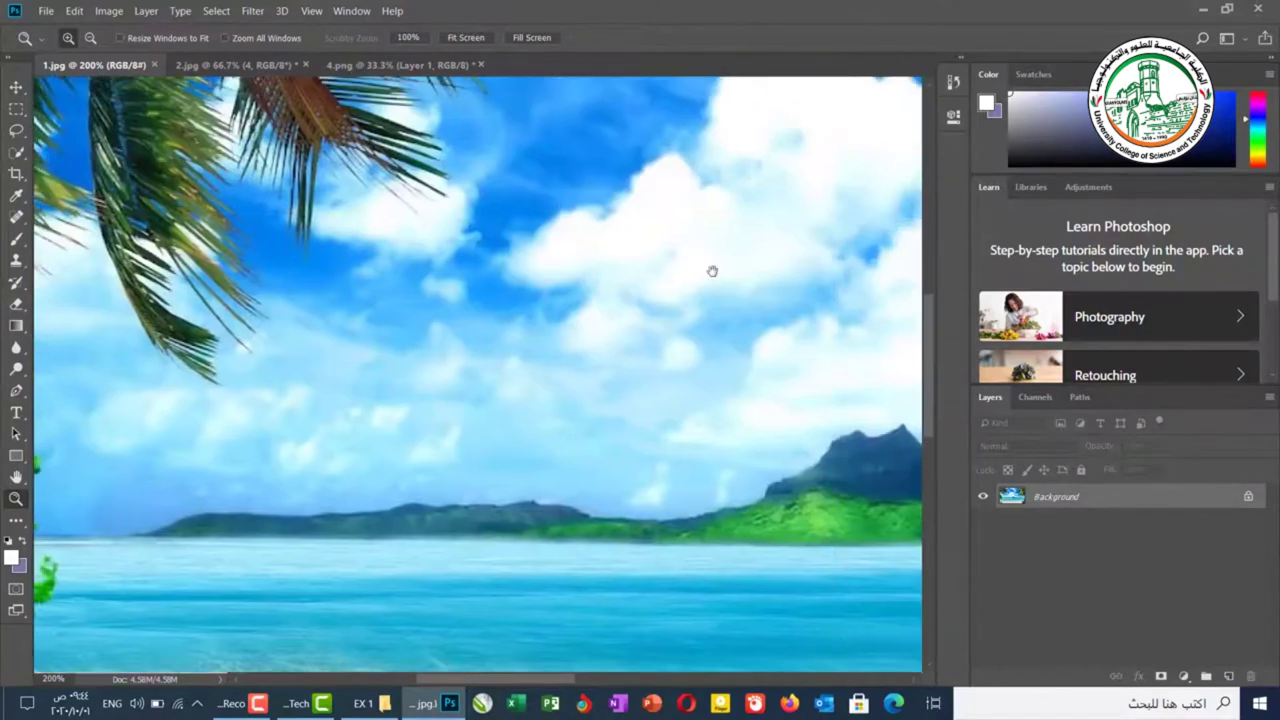
Pan the enlarged 1.jpg across the clouds and return to the palm tree without leaving the Zoom tool
left_click_drag(712, 271, 614, 389)
left_click_drag(737, 237, 580, 357)
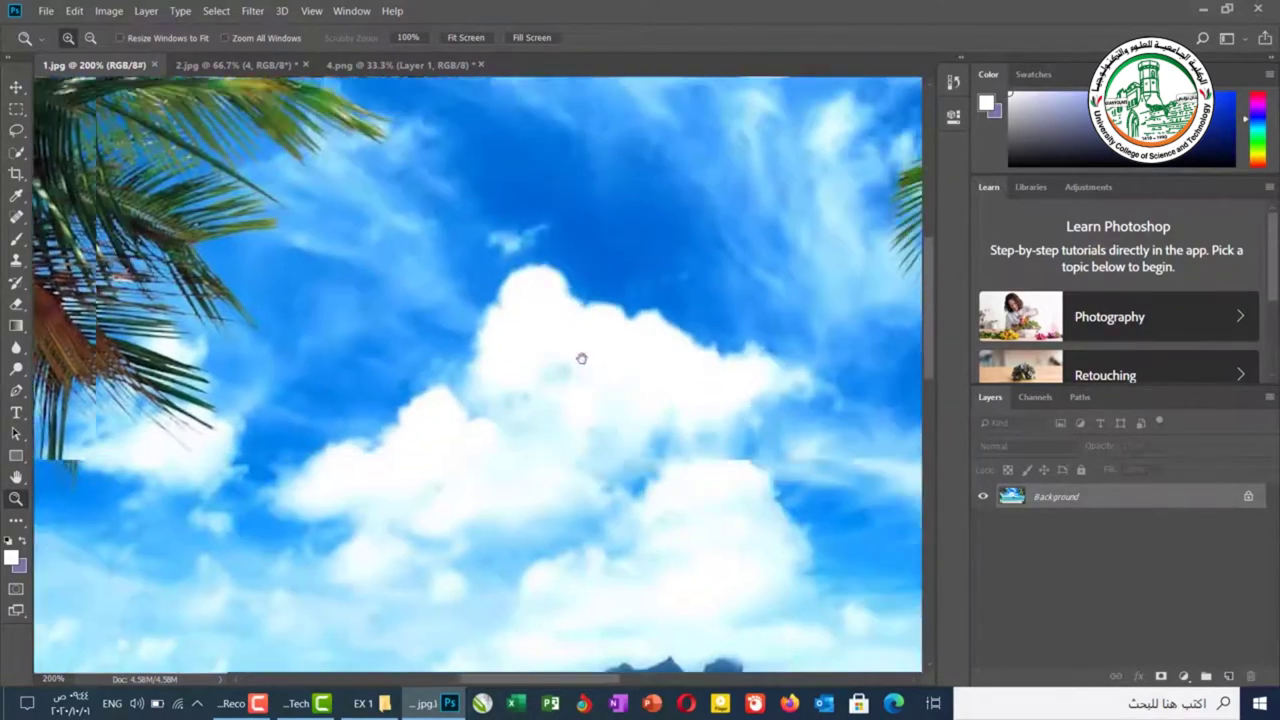
left_click_drag(659, 226, 546, 403)
left_click_drag(799, 352, 493, 320)
left_click_drag(540, 372, 557, 320)
left_click_drag(243, 350, 509, 336)
left_click_drag(374, 329, 560, 314)
left_click_drag(310, 345, 455, 352)
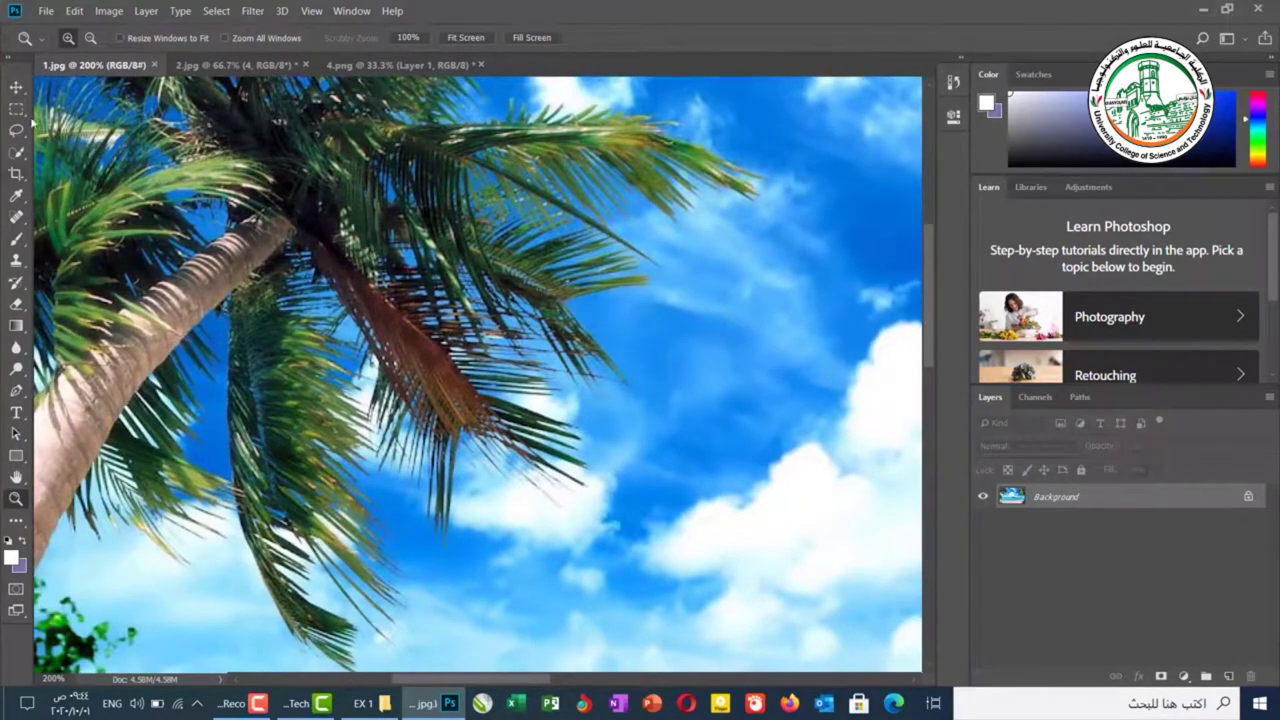
Pan 1.jpg with the Hand tool from the palm crown to the green bush beside the sea
left_click(18, 477)
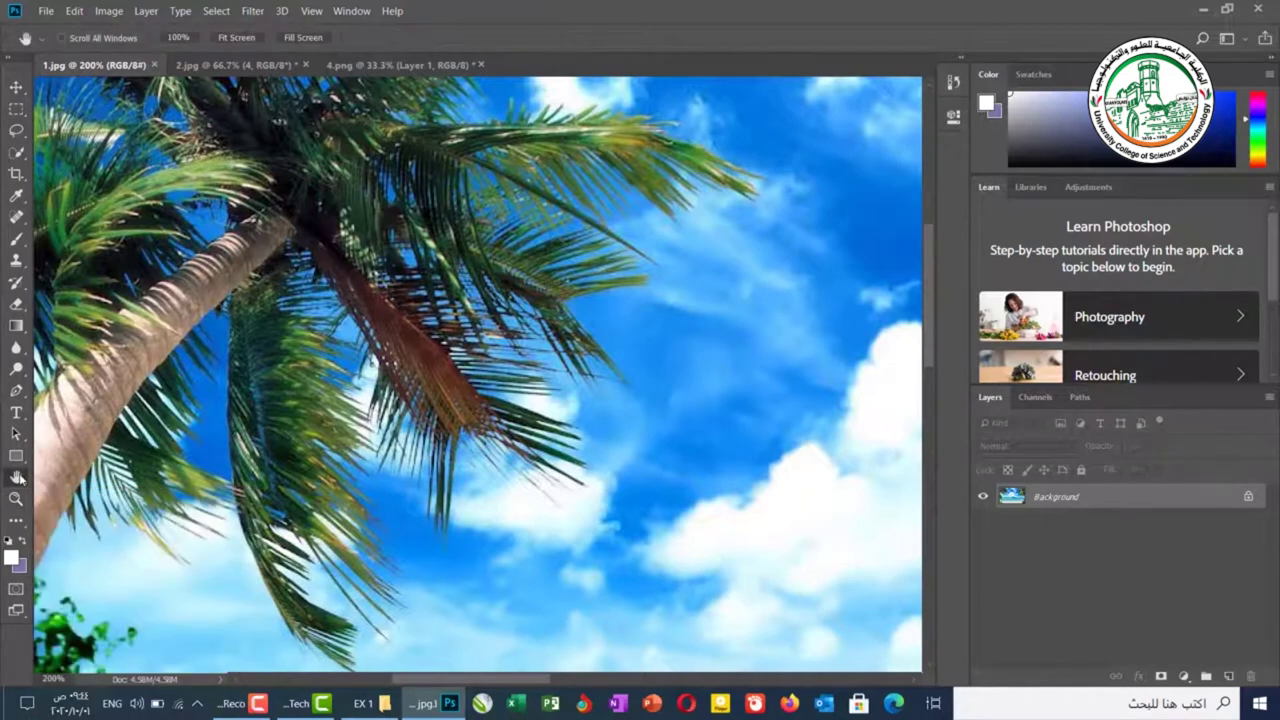
left_click_drag(337, 350, 430, 178)
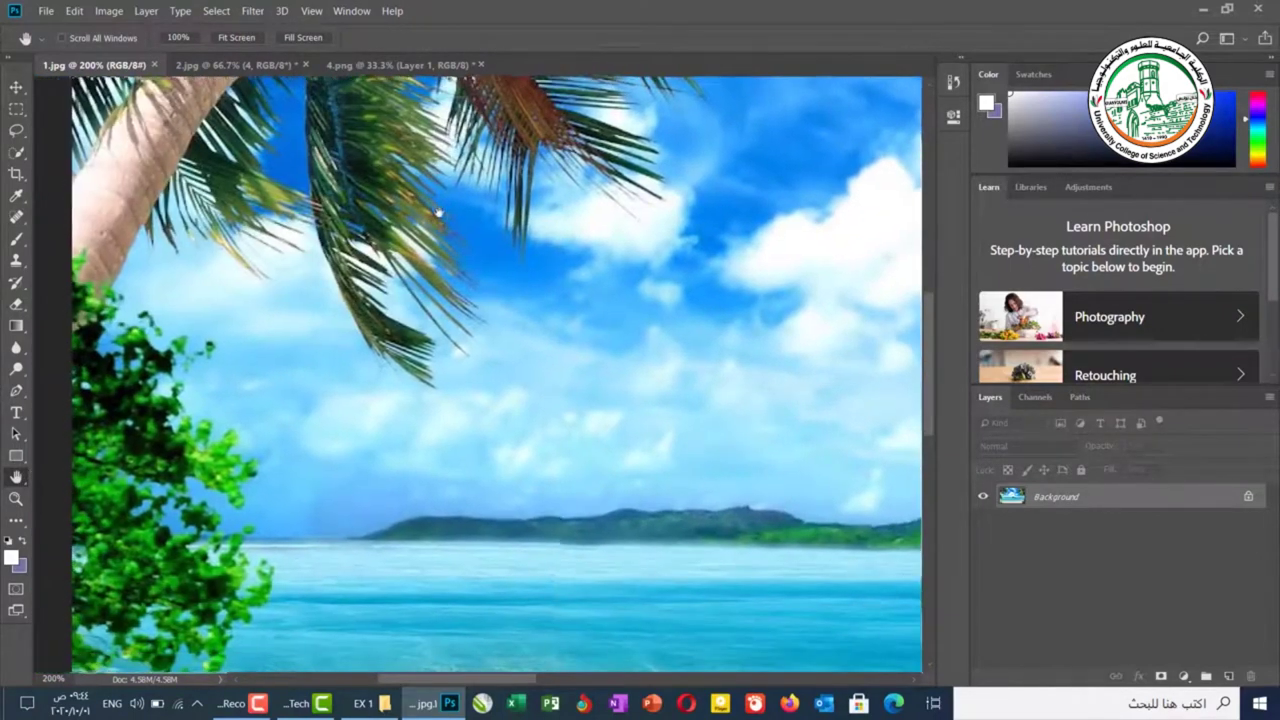
left_click_drag(372, 236, 568, 207)
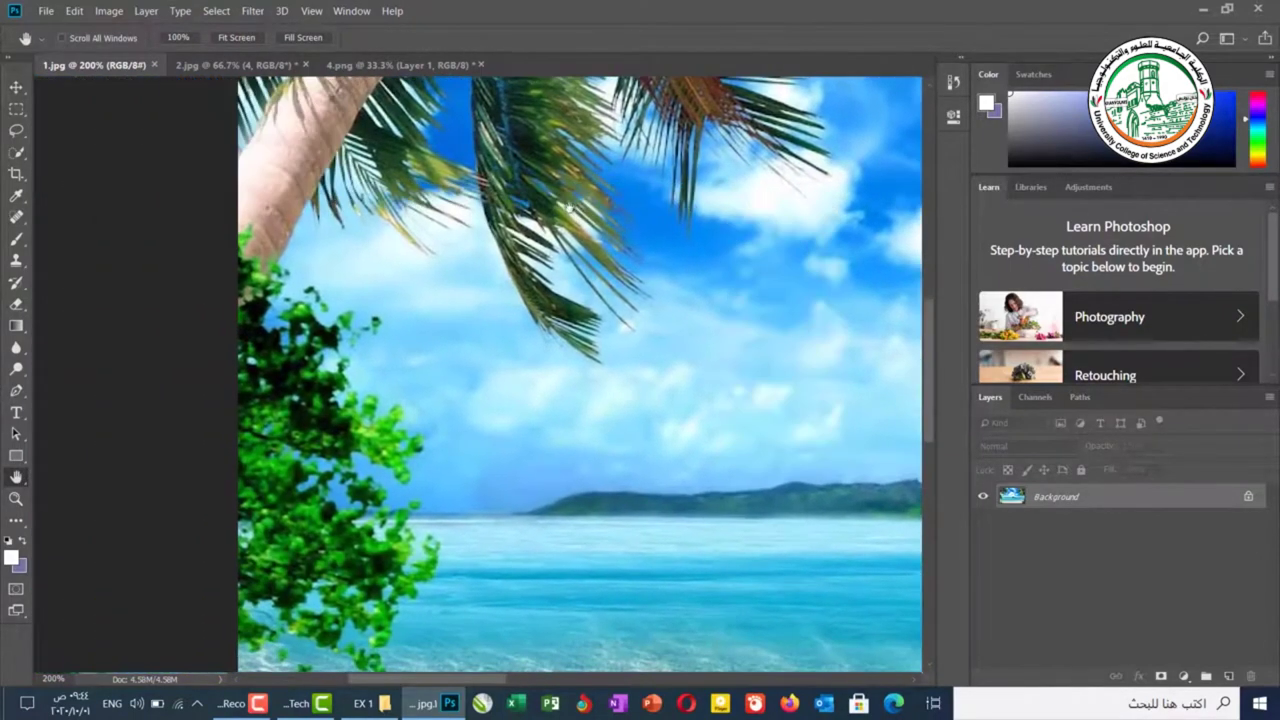
Return to the Zoom tool, pan 1.jpg down to the shoreline, and fit the whole image on screen
left_click(17, 499)
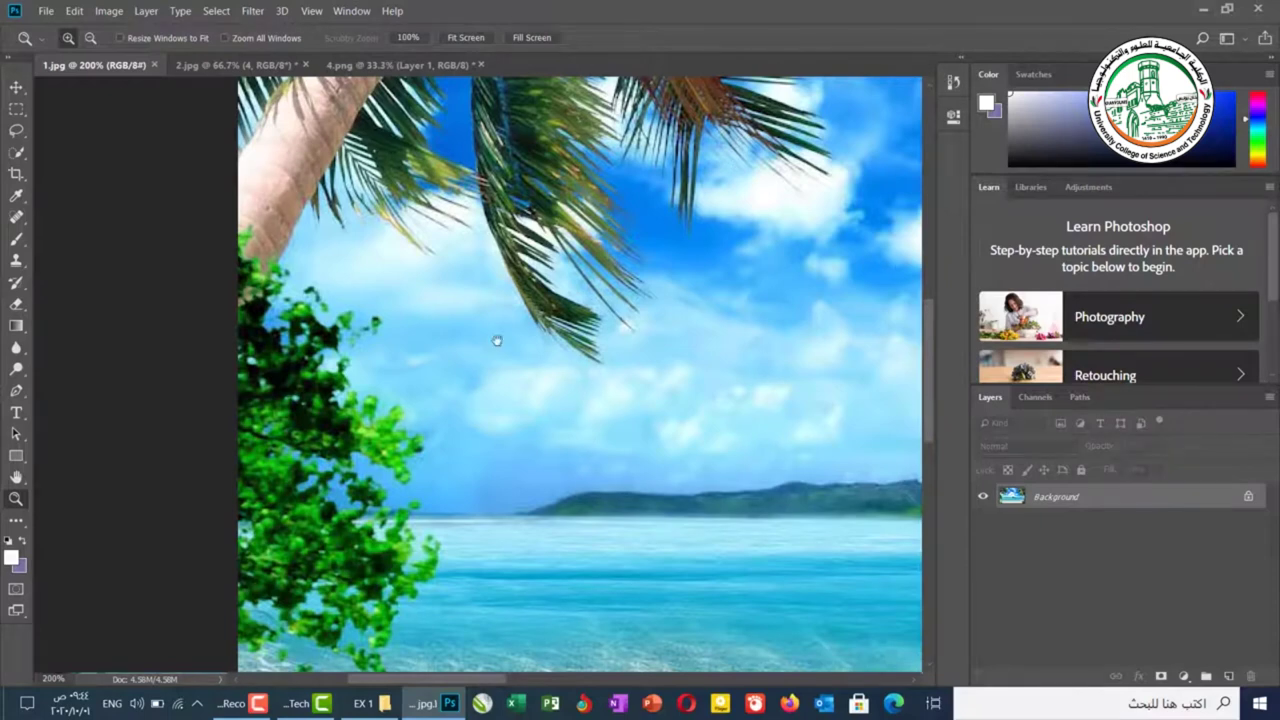
left_click_drag(497, 341, 357, 334)
left_click_drag(603, 414, 459, 391)
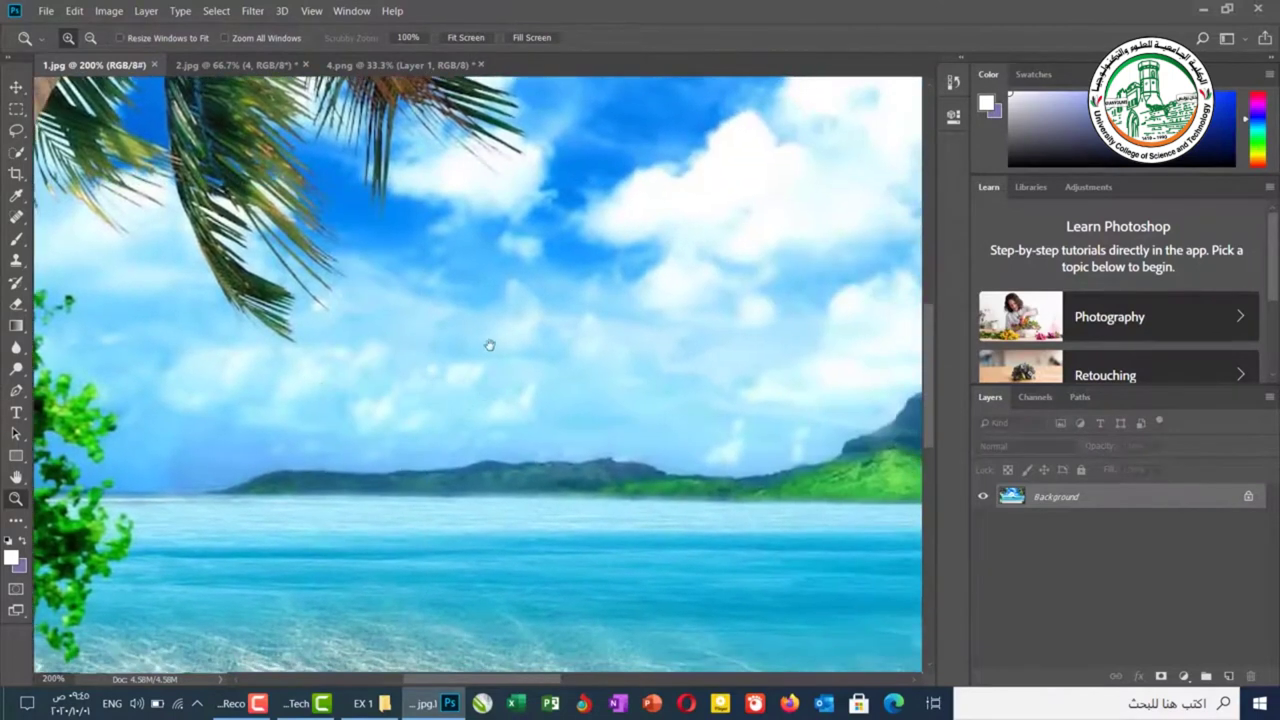
scroll(489, 346, "down", 5)
scroll(447, 349, "down", 2)
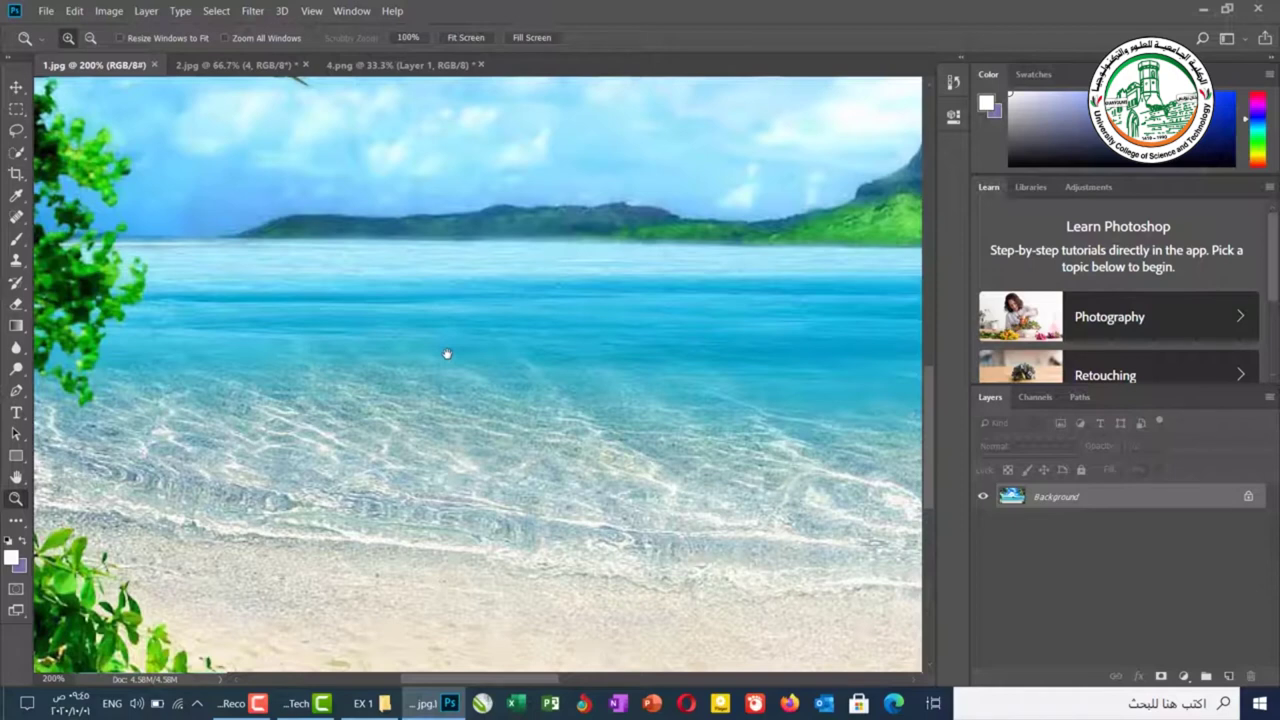
left_click(465, 37)
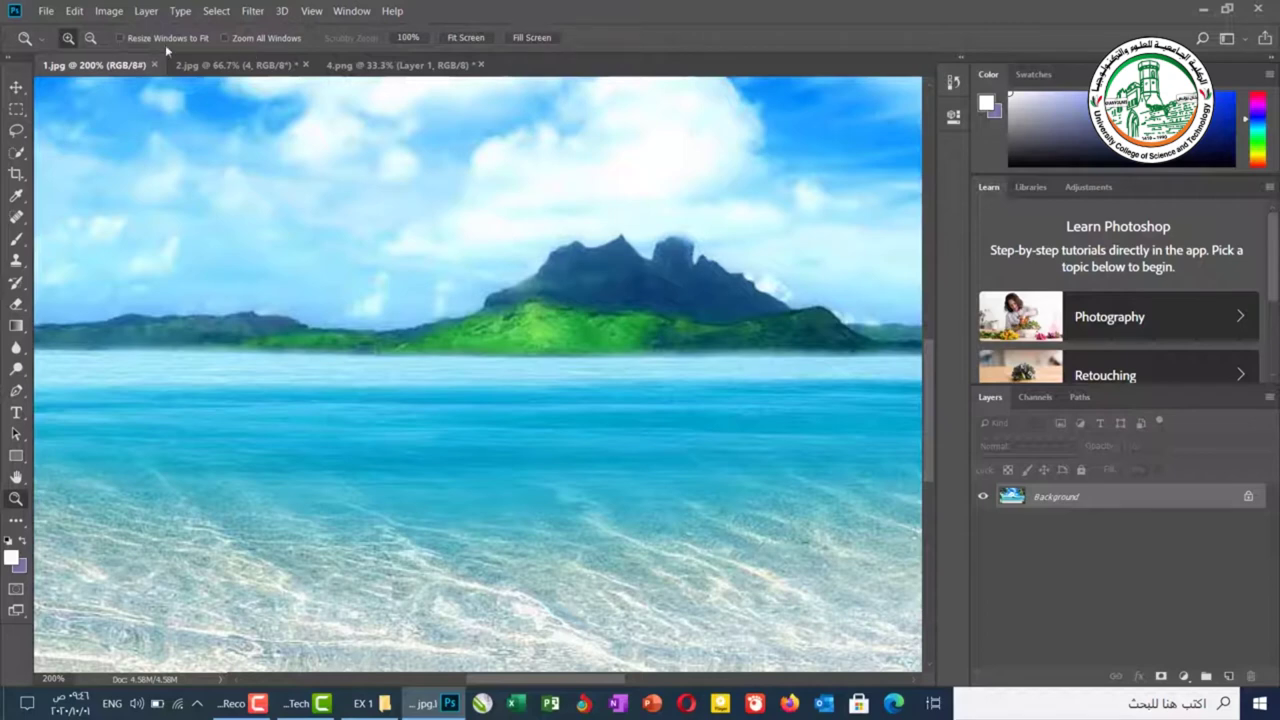
left_click(458, 38)
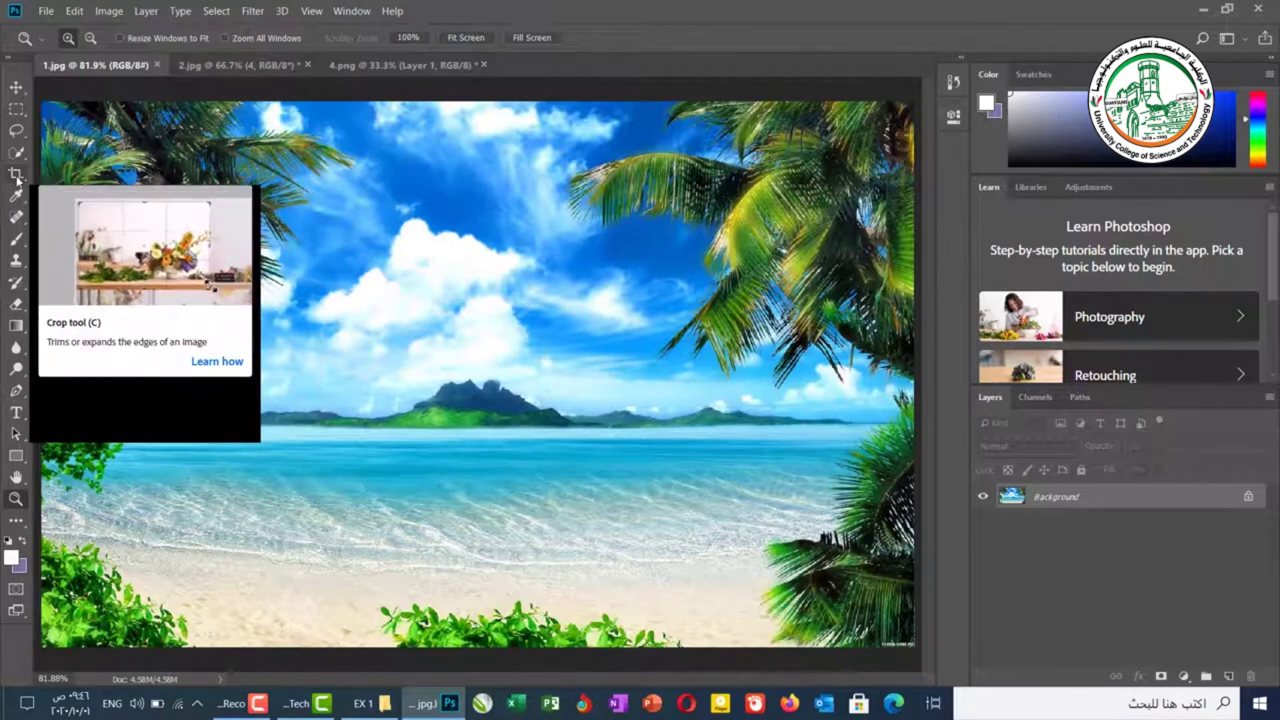
Crop 1.jpg to a wide strip that cuts away the upper sky and palm tops while keeping the full width
left_click(16, 176)
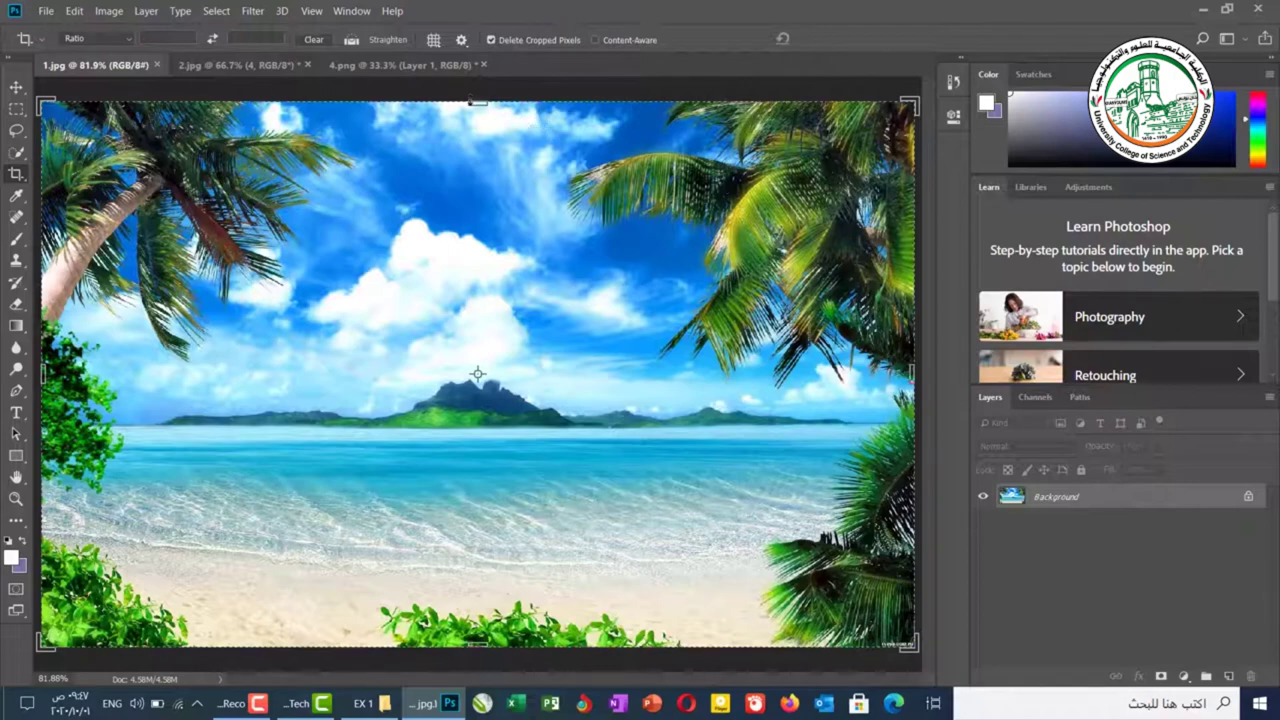
left_click_drag(477, 101, 477, 196)
left_click_drag(689, 432, 757, 400)
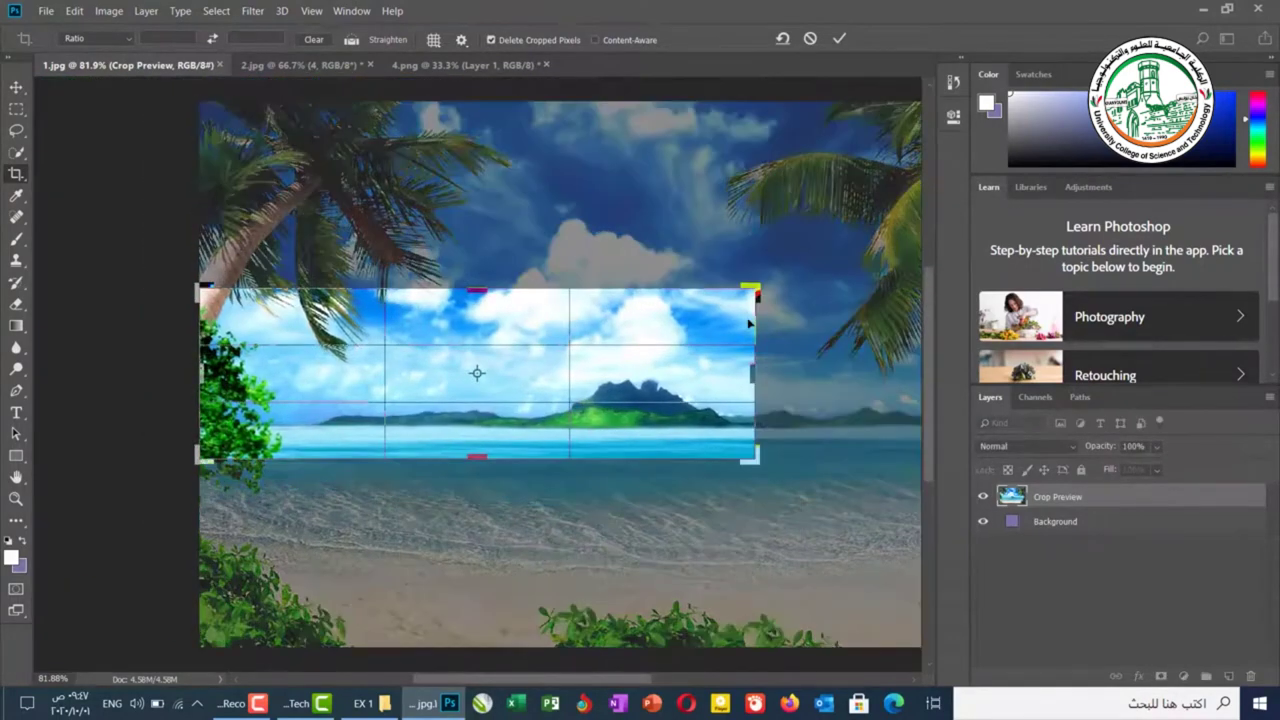
left_click_drag(753, 283, 875, 215)
left_click_drag(752, 374, 905, 377)
left_click_drag(473, 535, 473, 620)
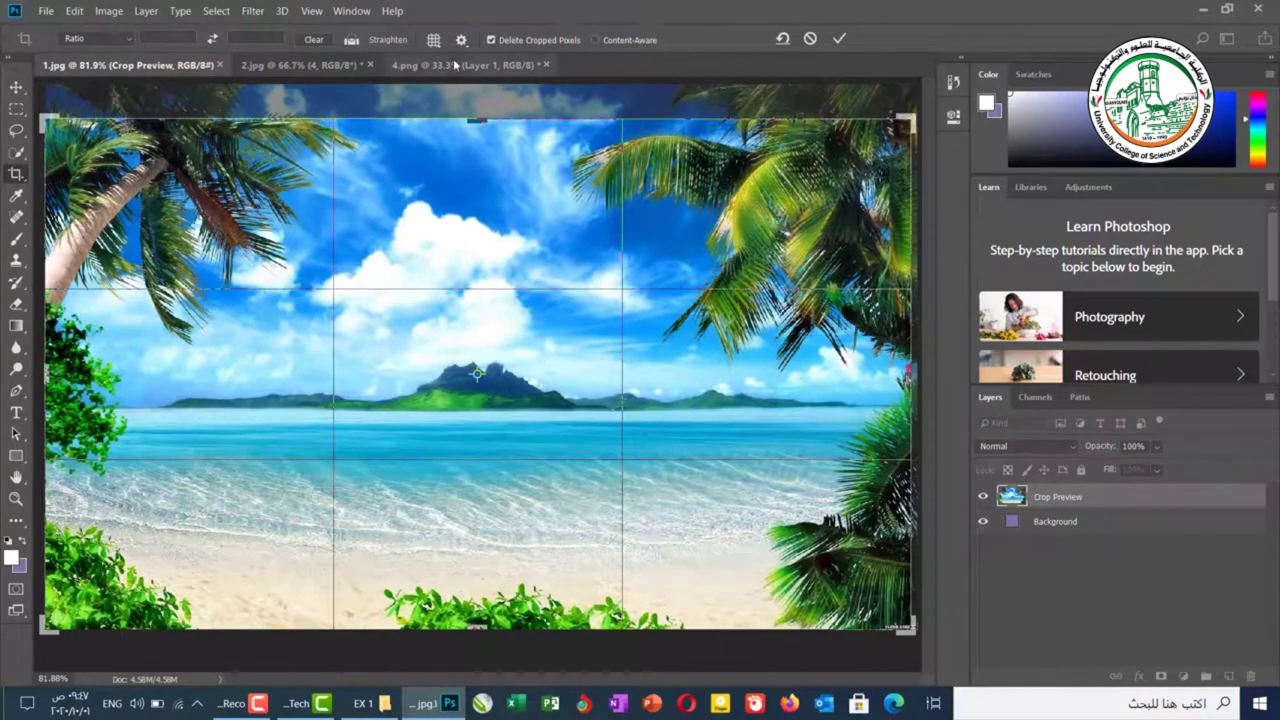
left_click_drag(479, 119, 493, 201)
left_click_drag(910, 374, 917, 370)
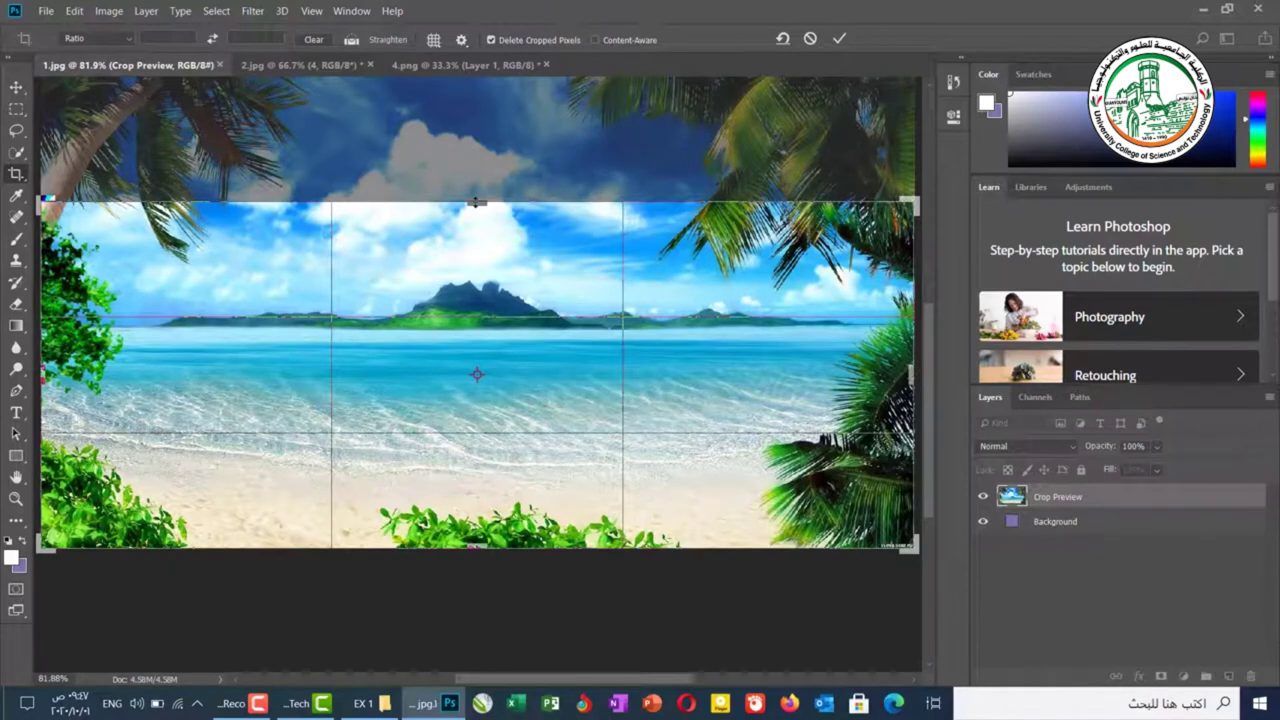
mouse_move(477, 202)
left_mouse_down()
mouse_move(475, 178)
mouse_move(480, 207)
left_mouse_up()
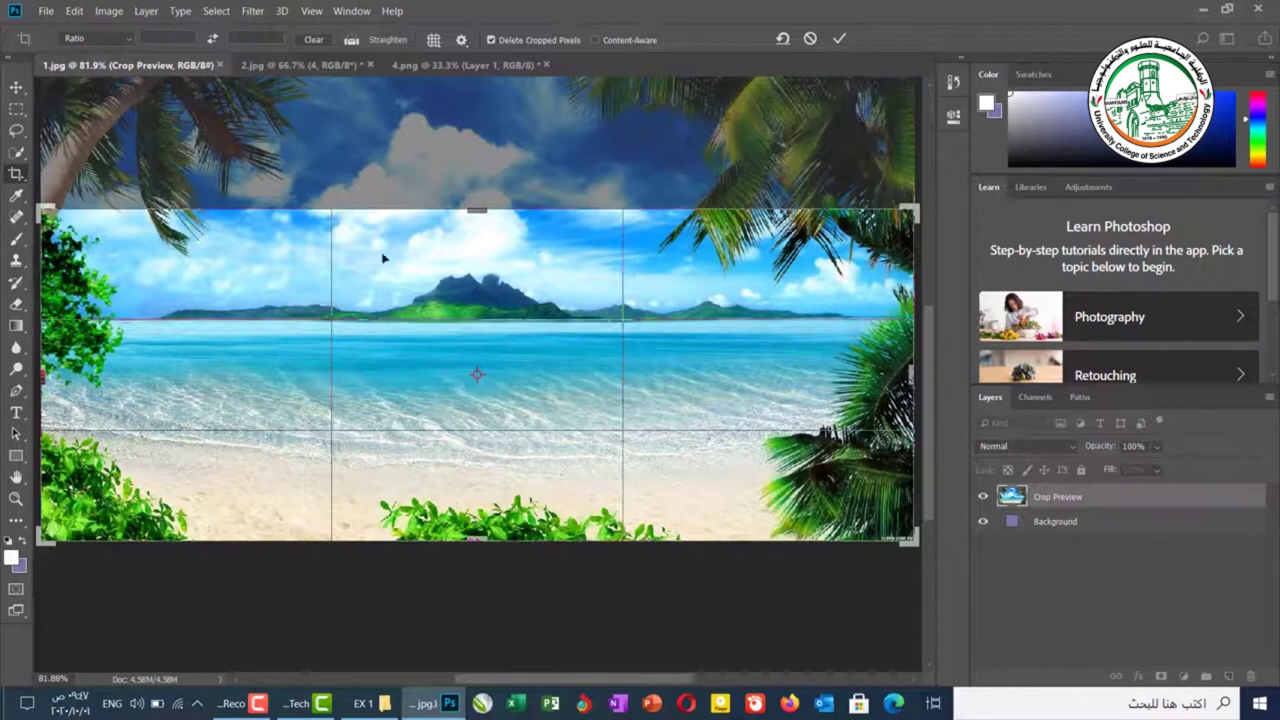
left_click(839, 40)
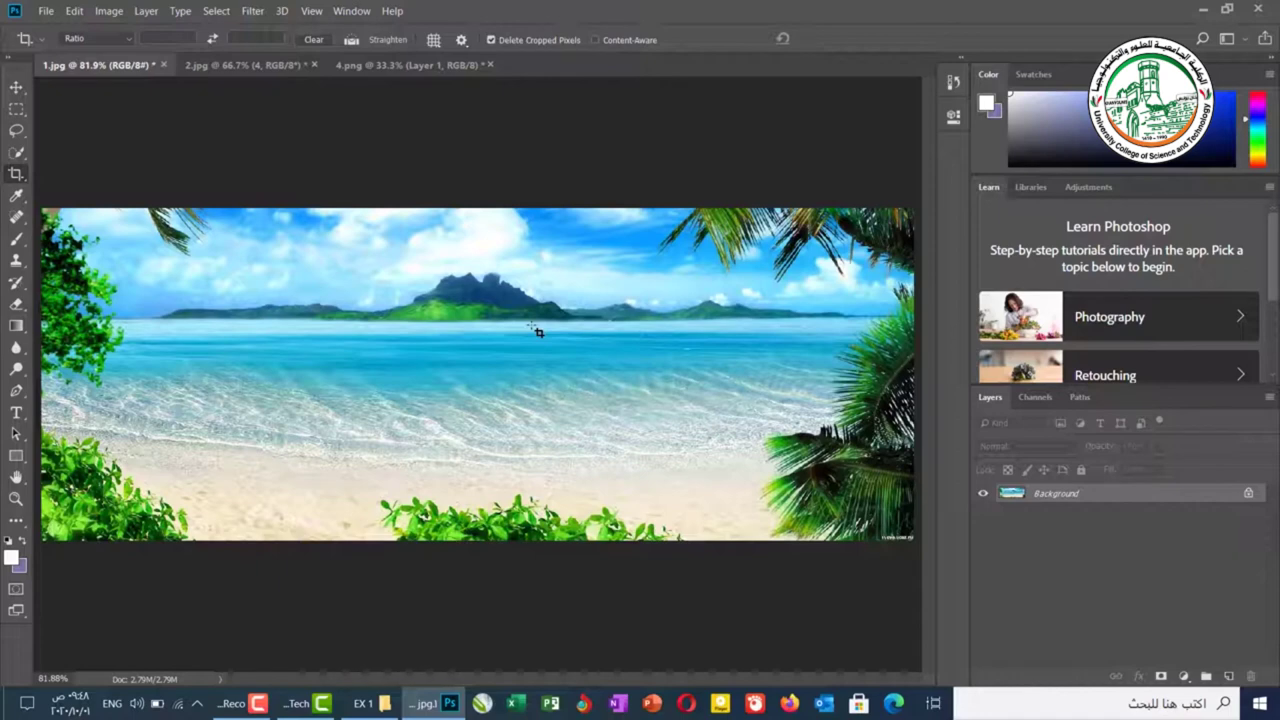
Save the cropped 1.jpg under its existing name and format
left_click(46, 11)
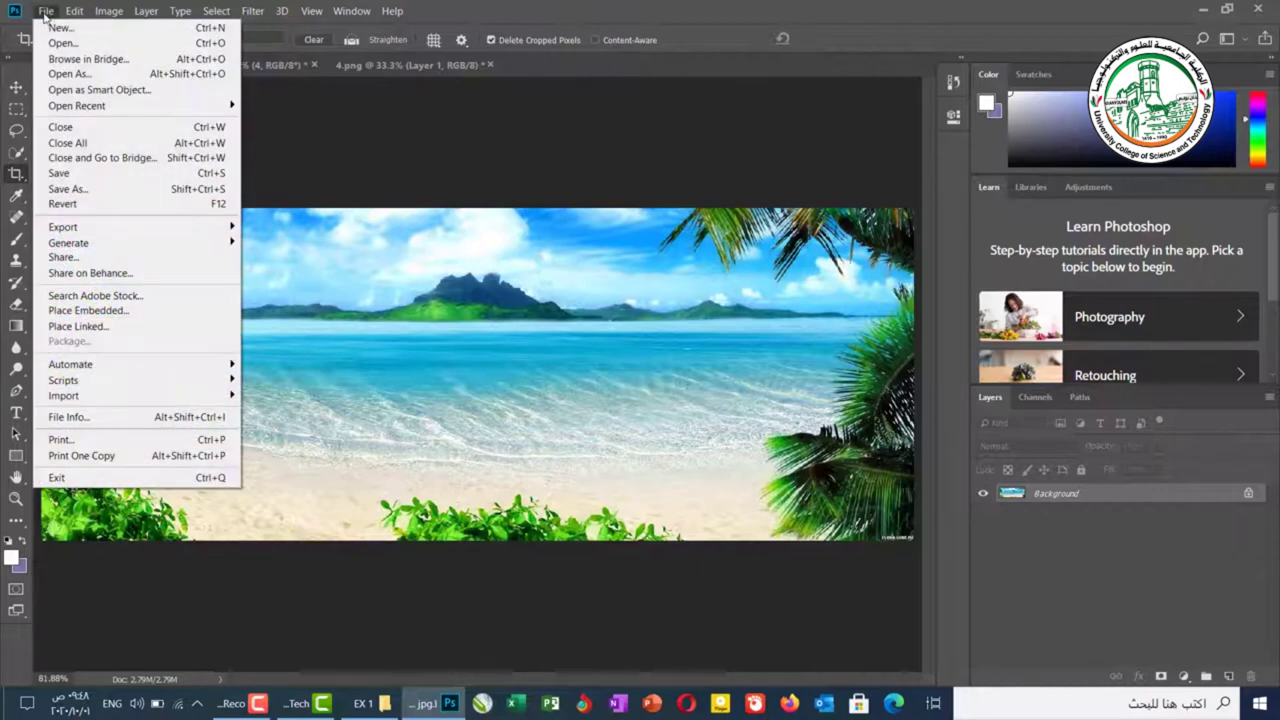
left_click(114, 182)
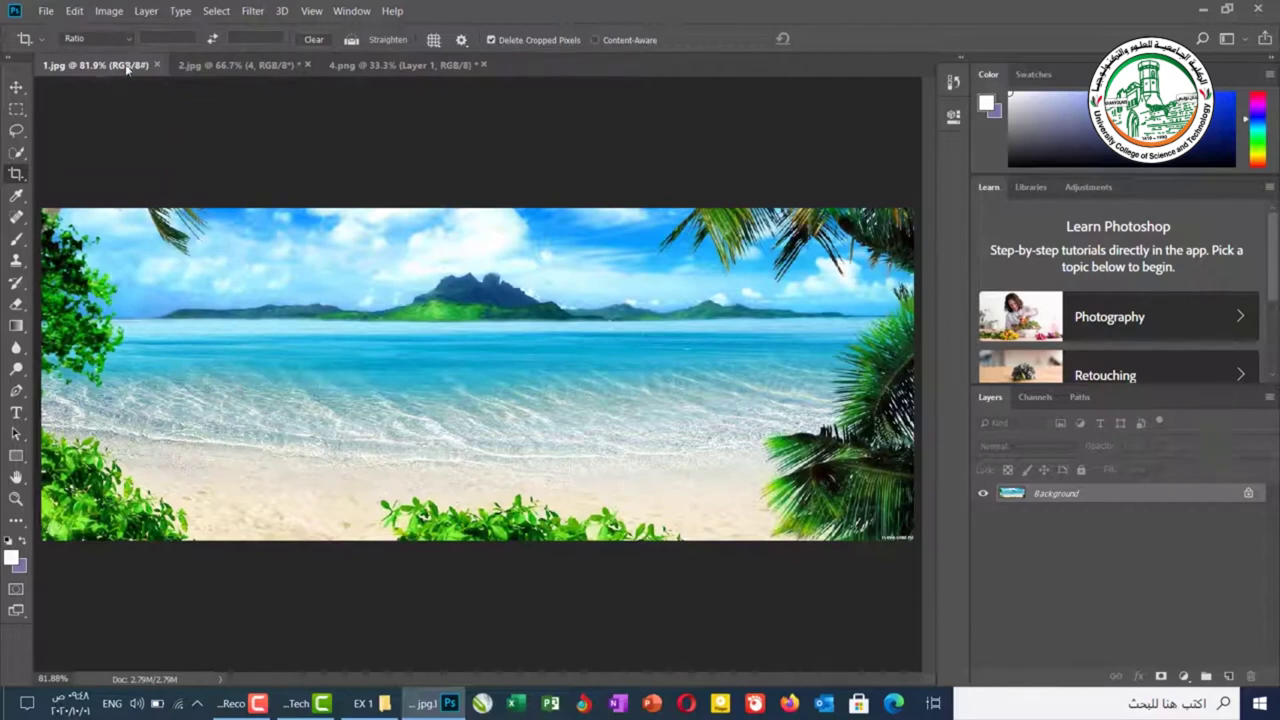
left_click(46, 11)
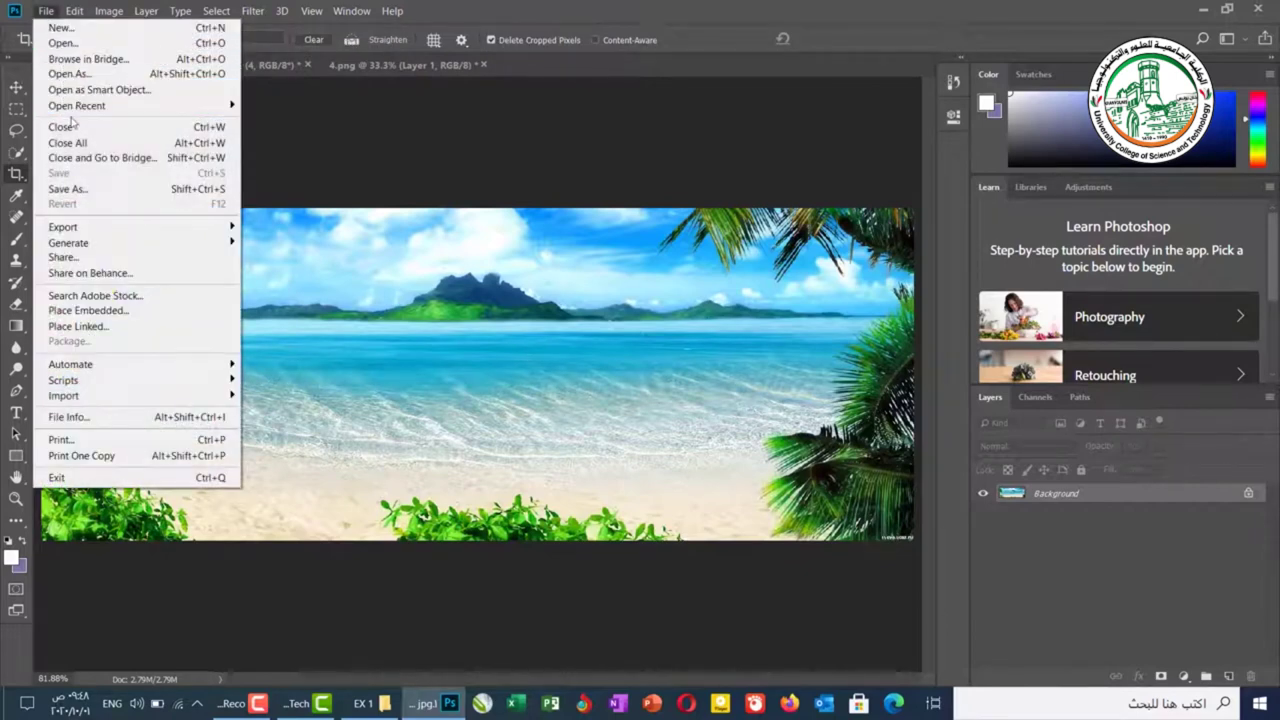
left_click(114, 188)
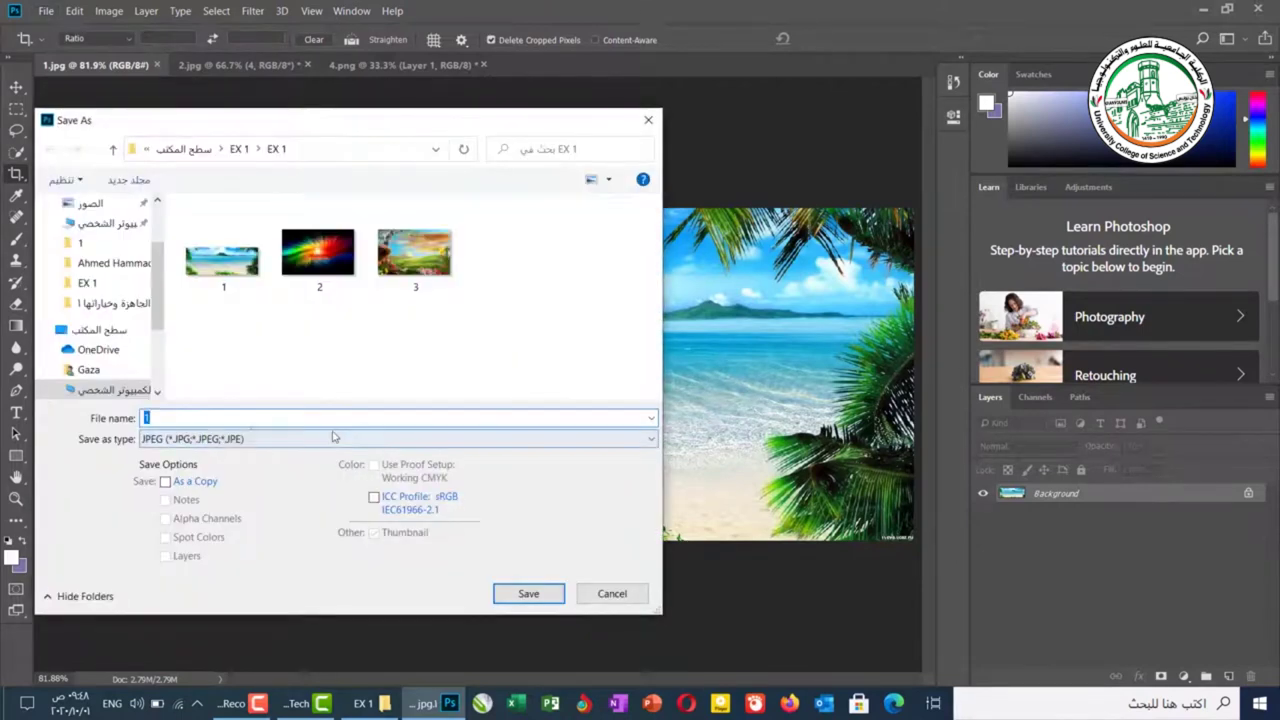
left_click(218, 441)
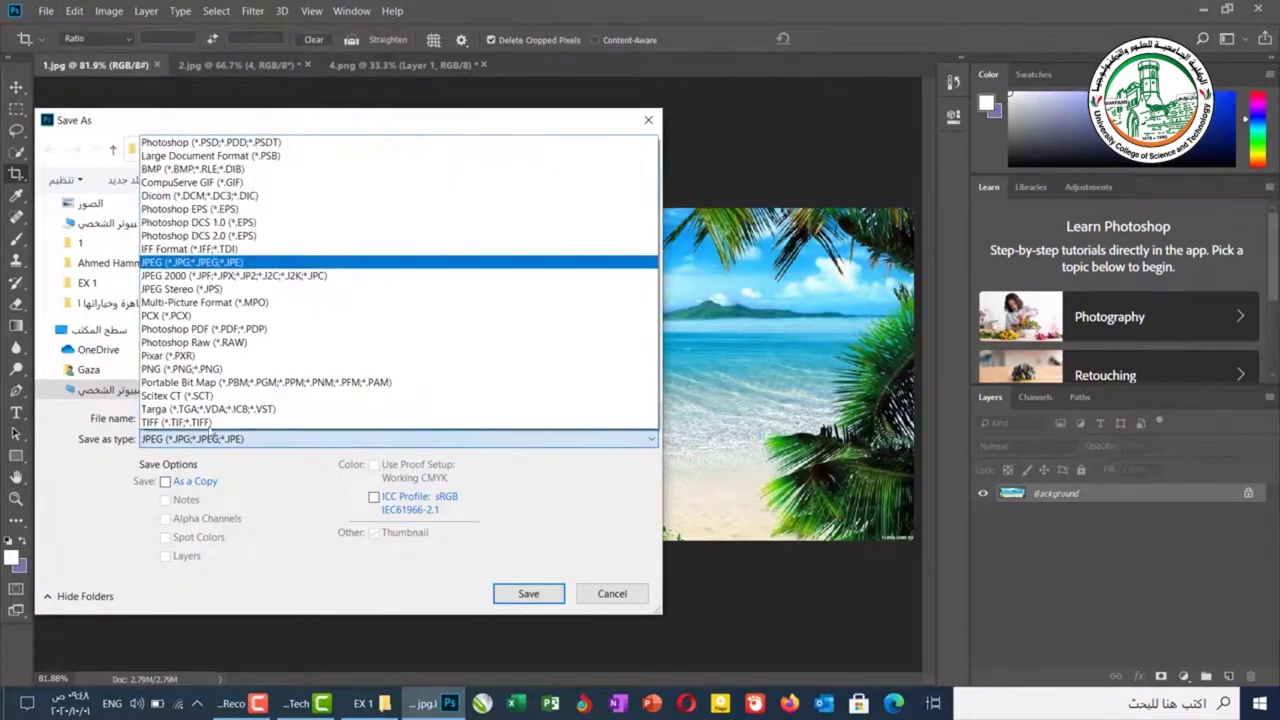
left_click(283, 146)
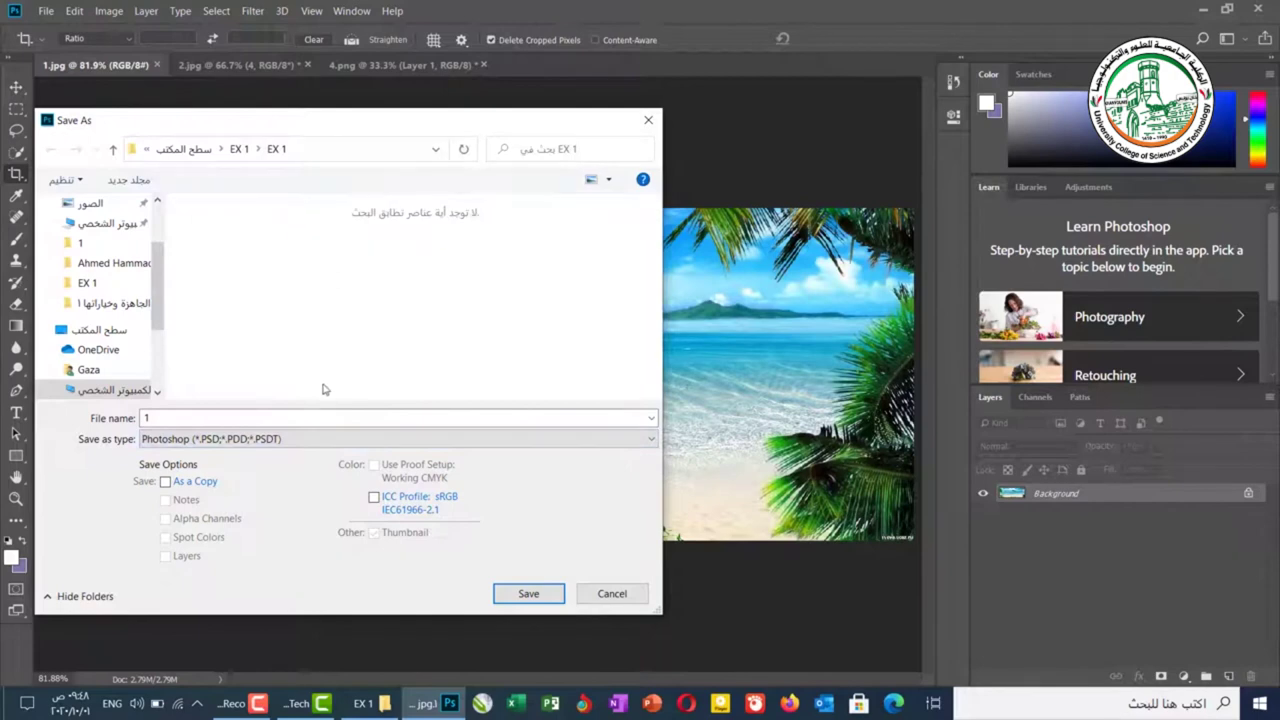
left_click(612, 594)
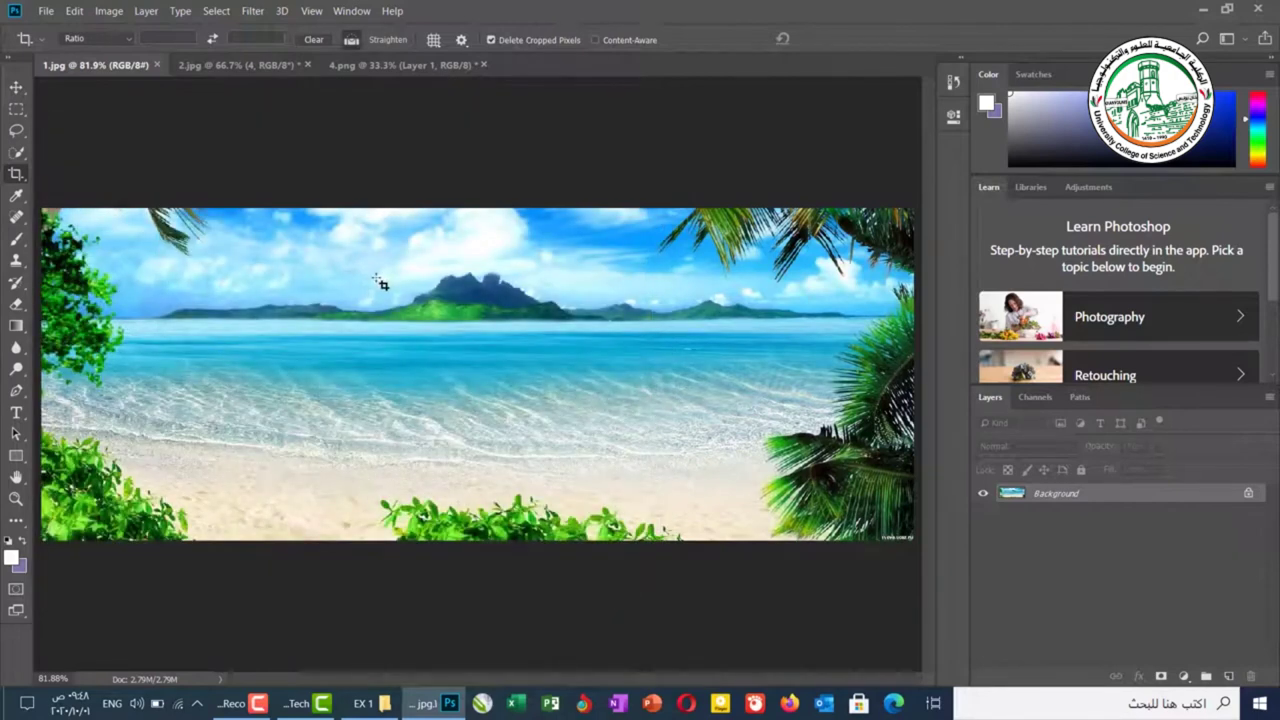
left_click(306, 172)
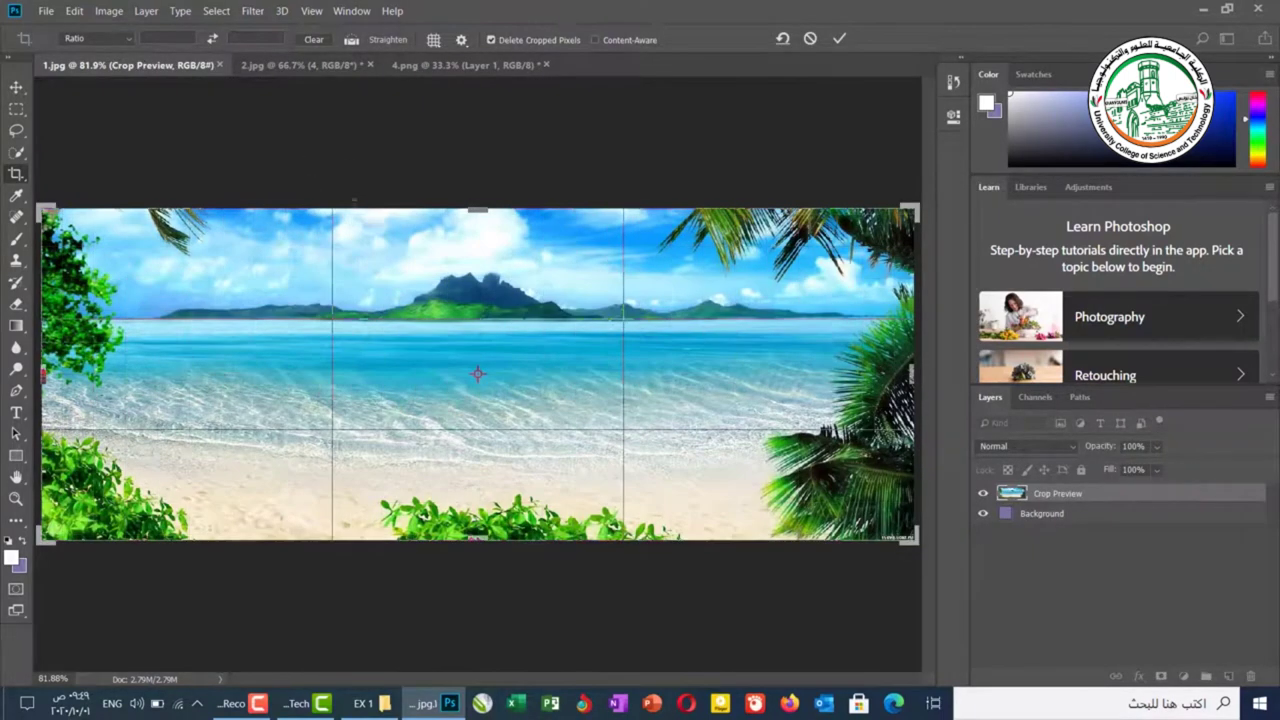
left_click(46, 12)
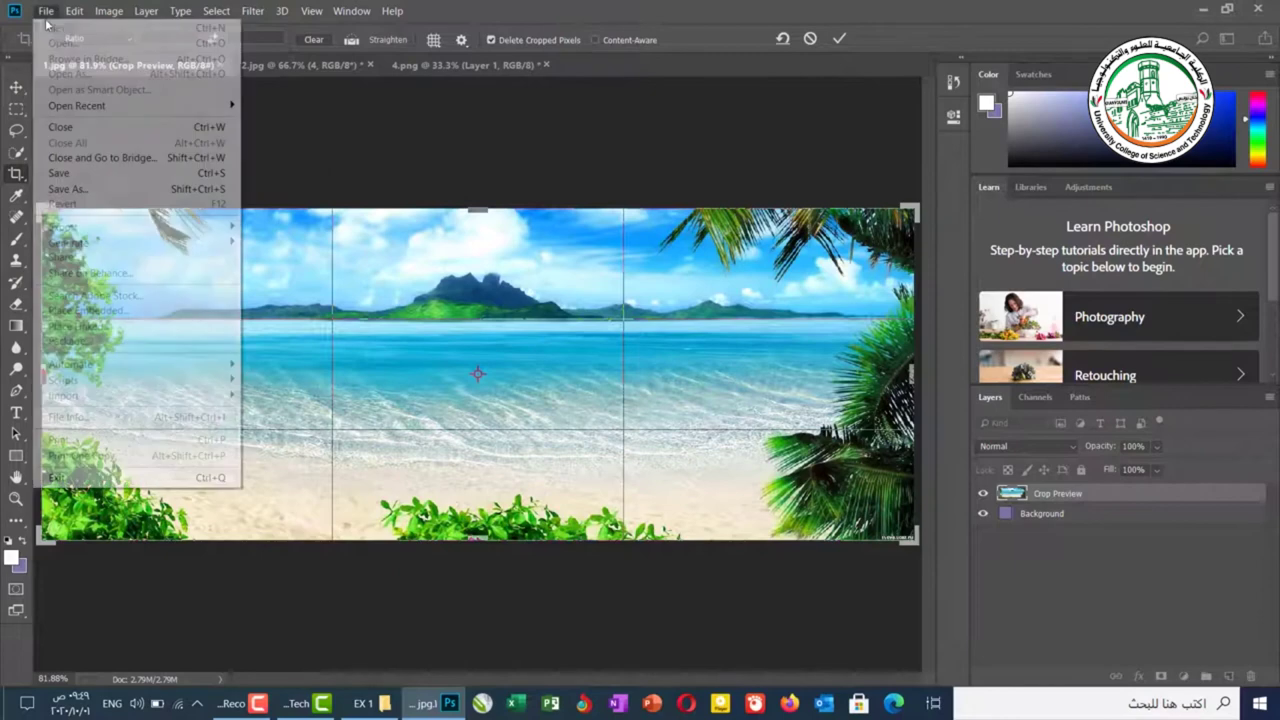
left_click(100, 187)
left_click(680, 285)
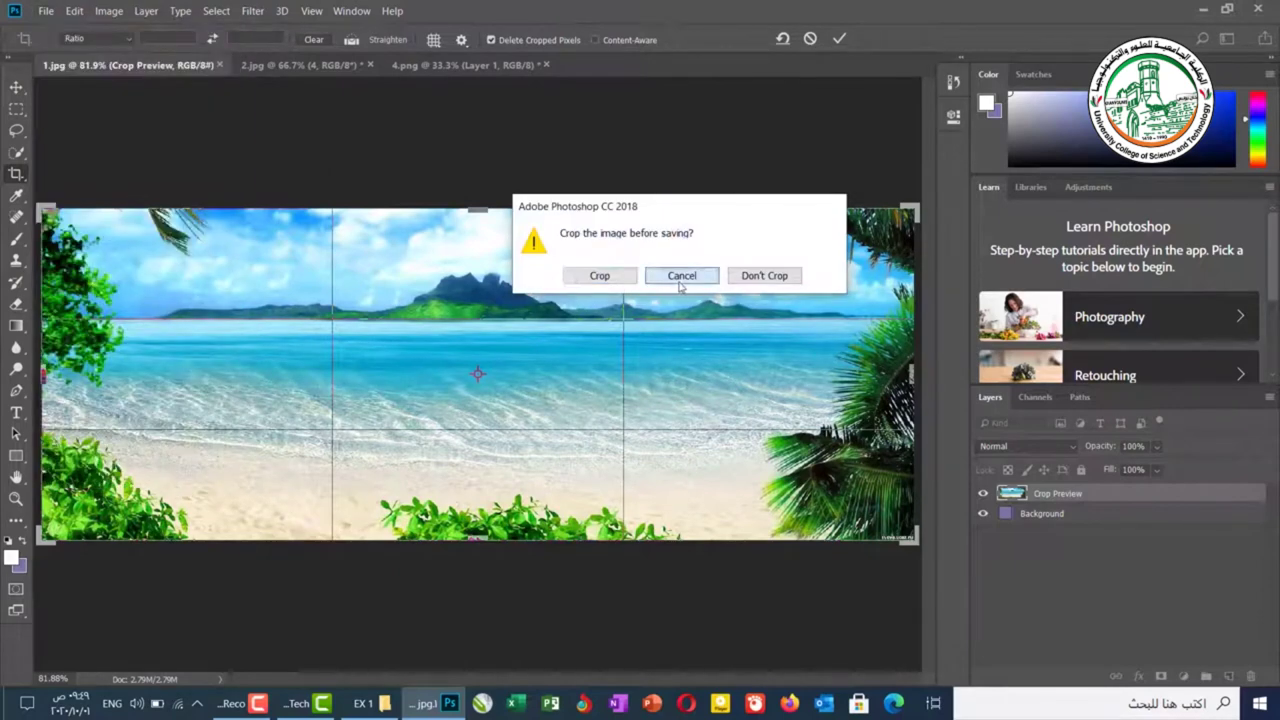
left_click(490, 222)
key("Return")
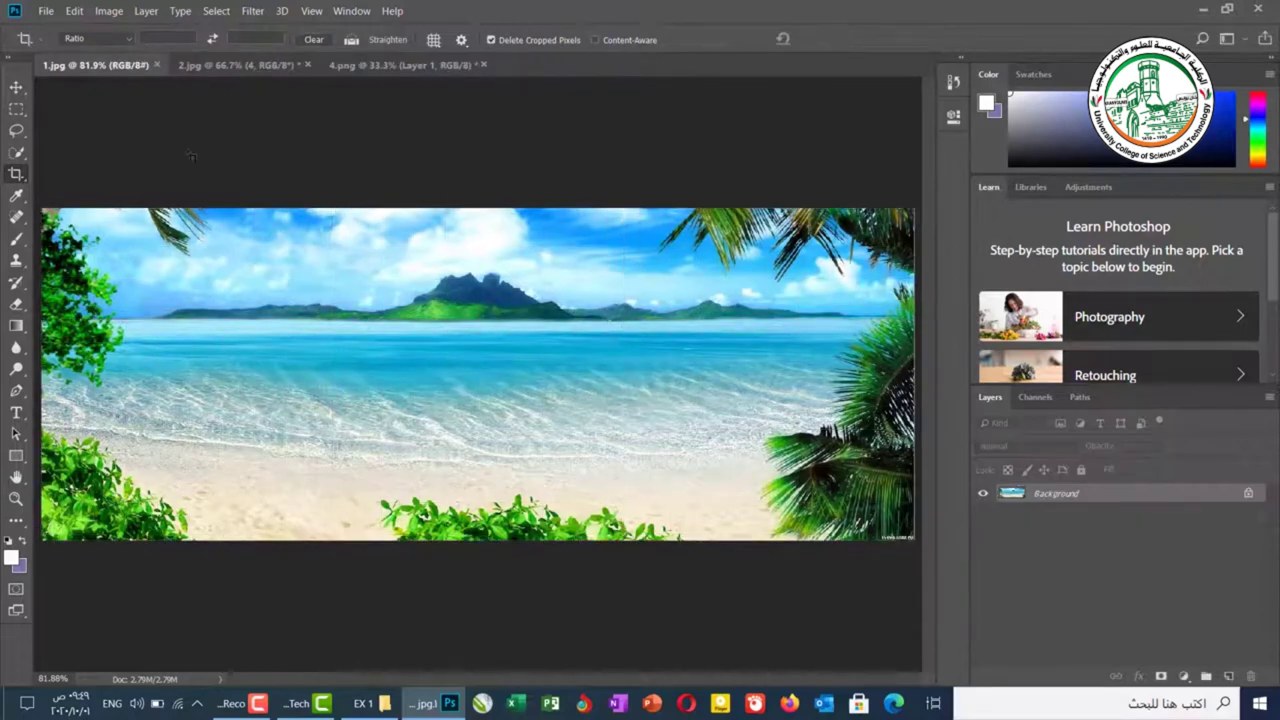
Save the cropped image in Photoshop (PSD) format with the file name 1 in the EX 1 folder
left_click(45, 11)
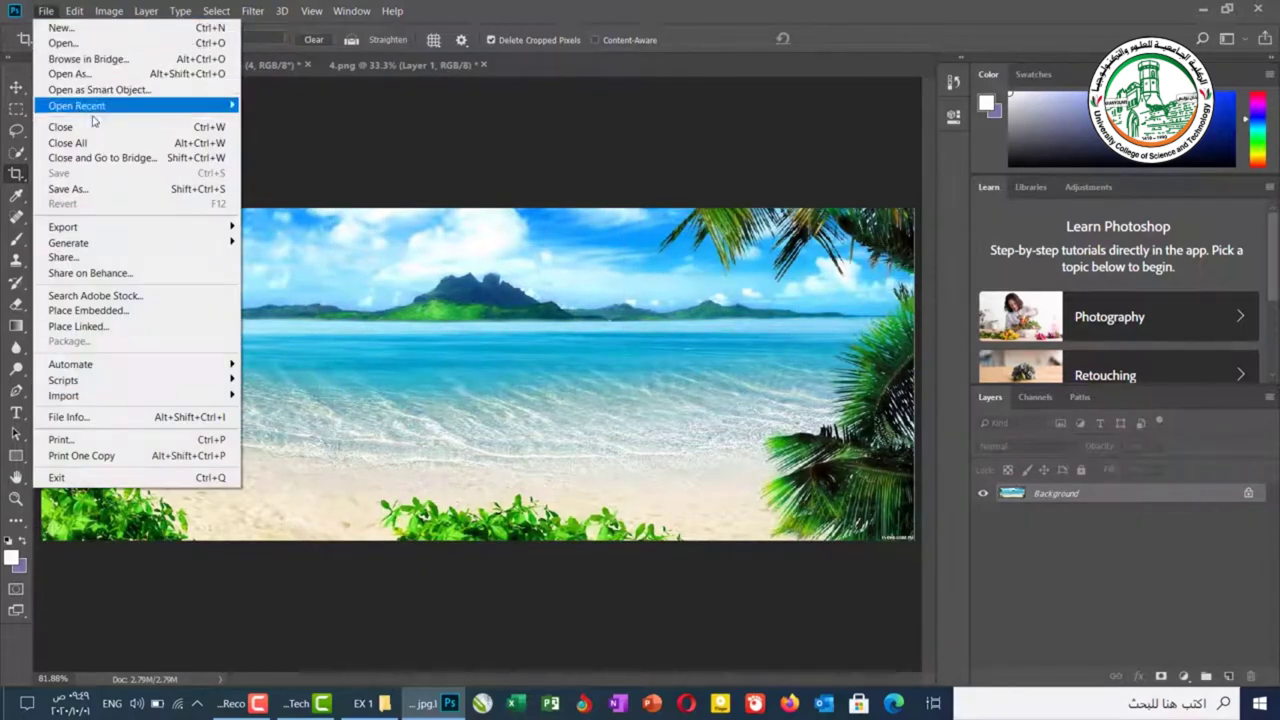
left_click(106, 197)
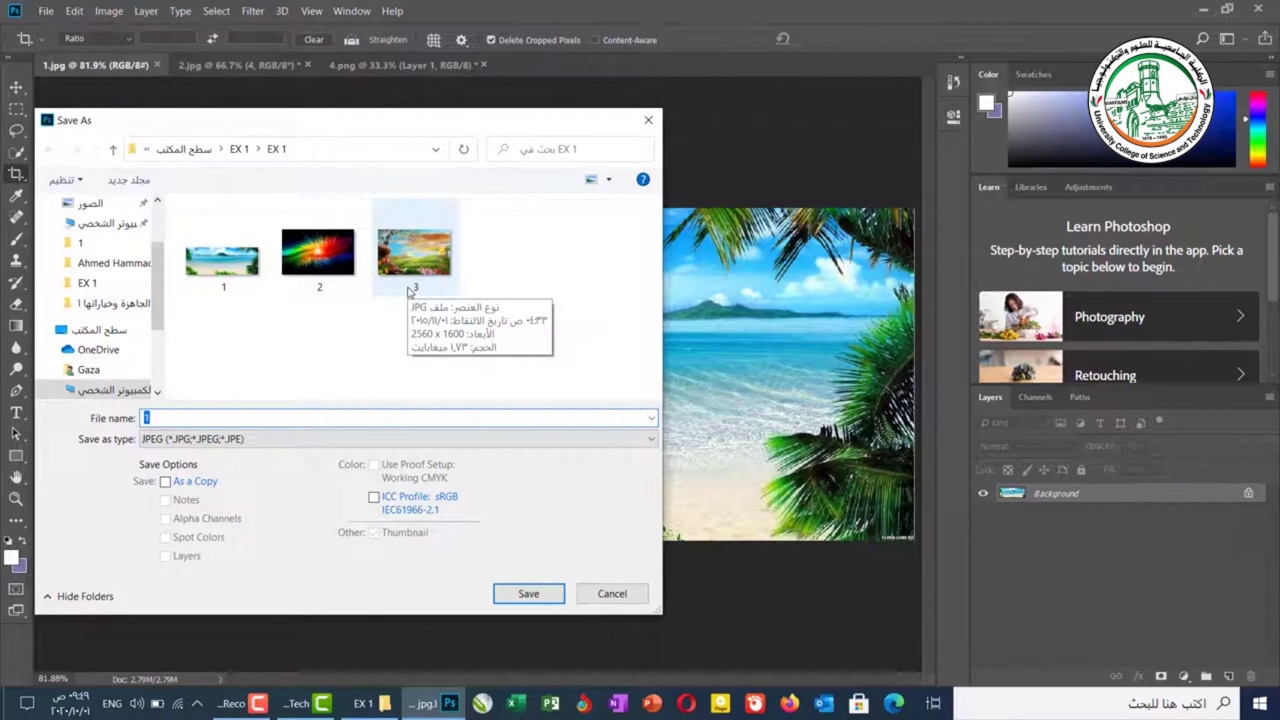
left_click(279, 441)
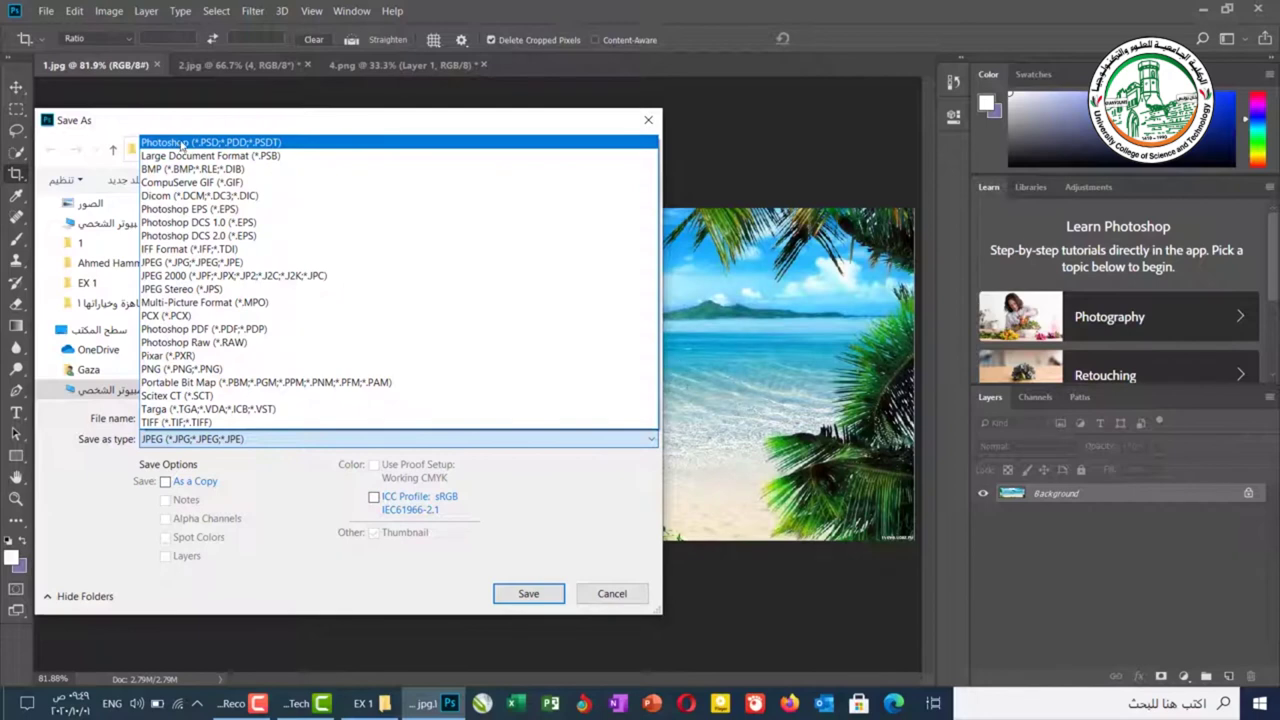
left_click(182, 143)
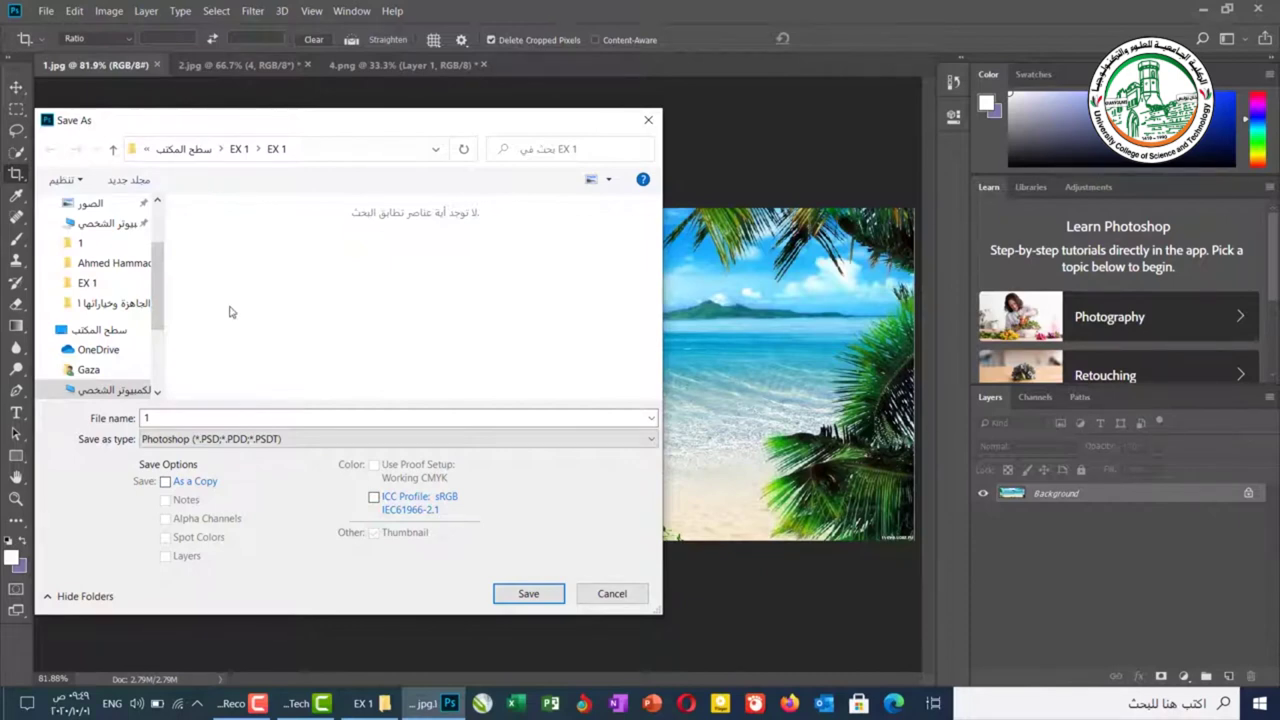
left_click(523, 592)
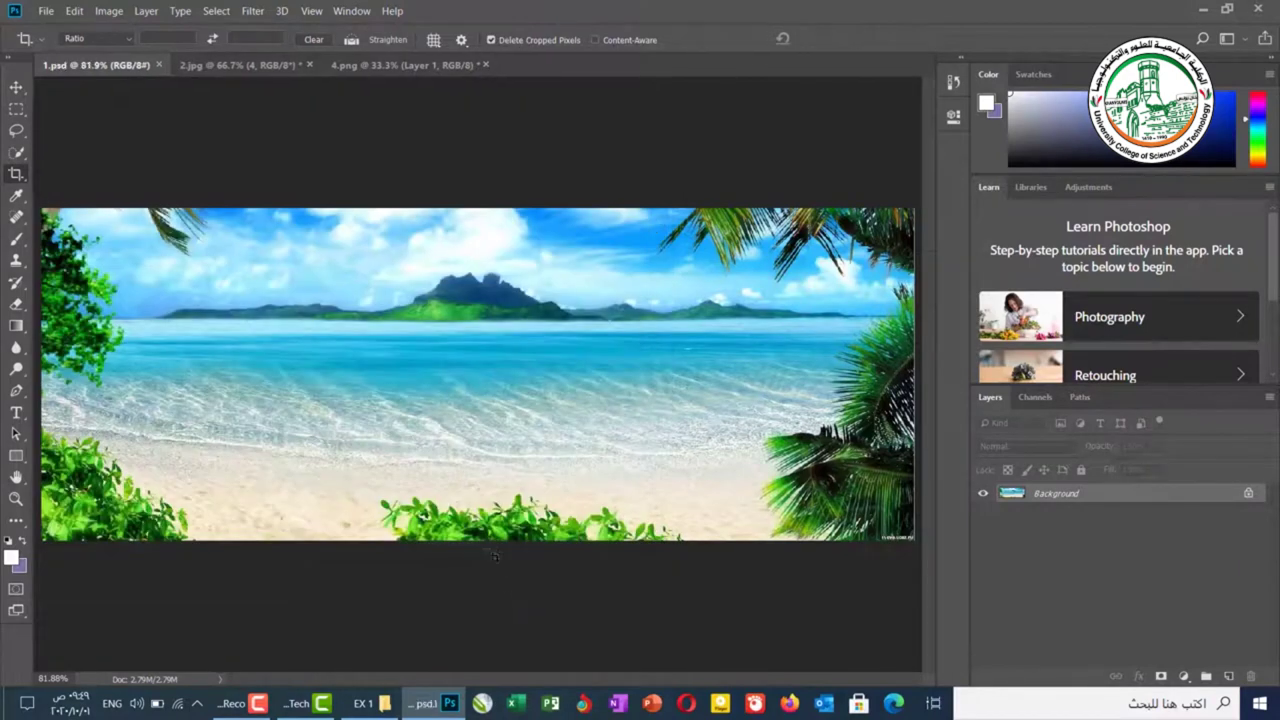
Switch to File Explorer and compare the file details of the JPEG and PSD versions of 1 in the EX 1 folder
left_click(390, 705)
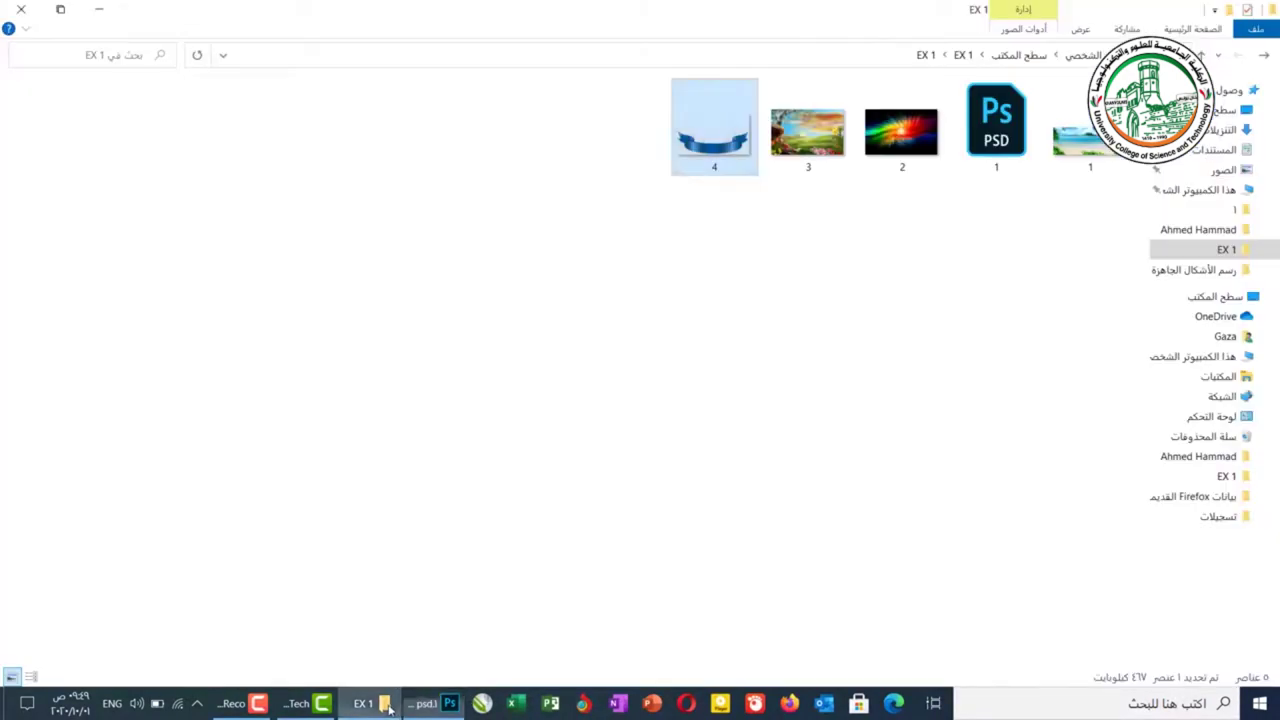
left_click(908, 290)
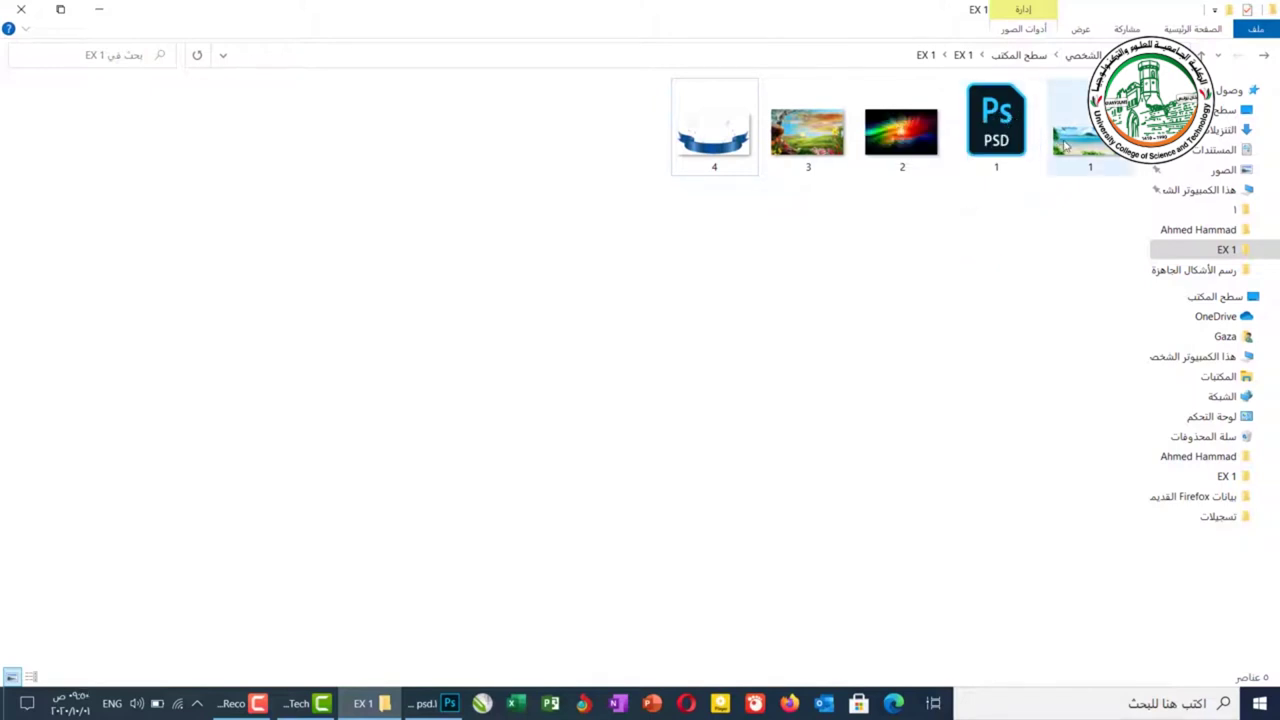
left_click(1066, 146)
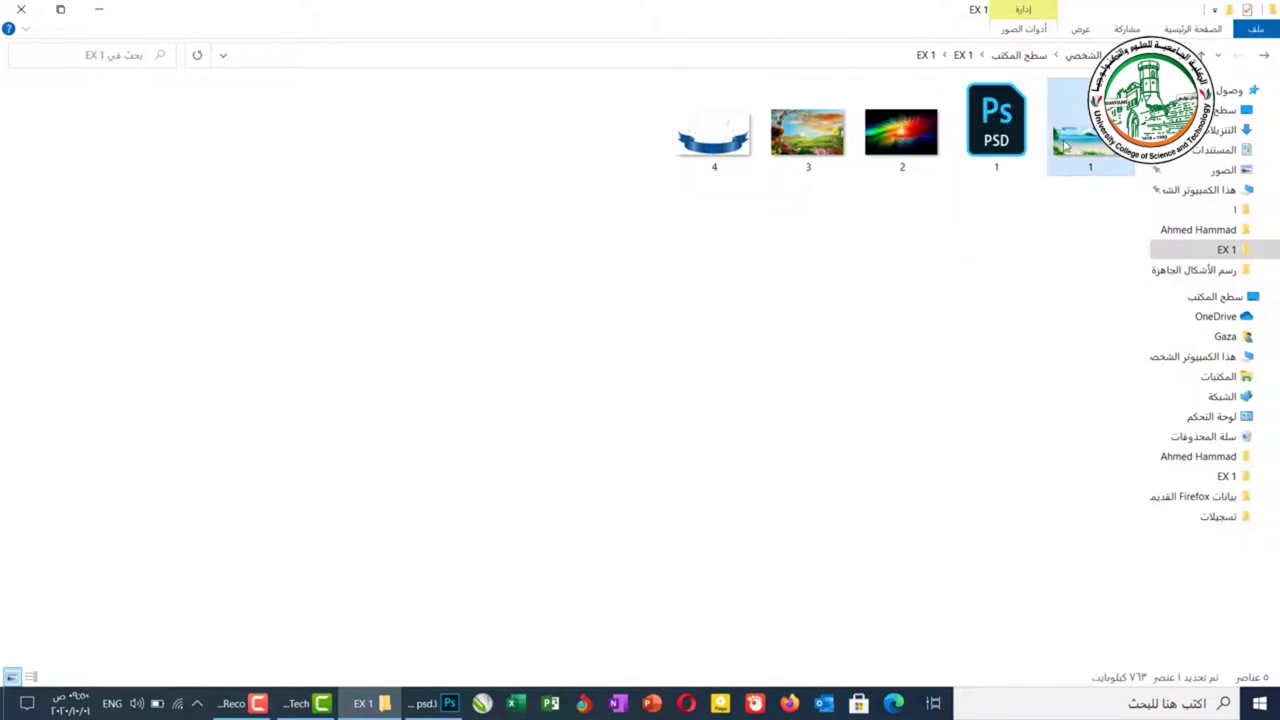
left_click(1012, 141)
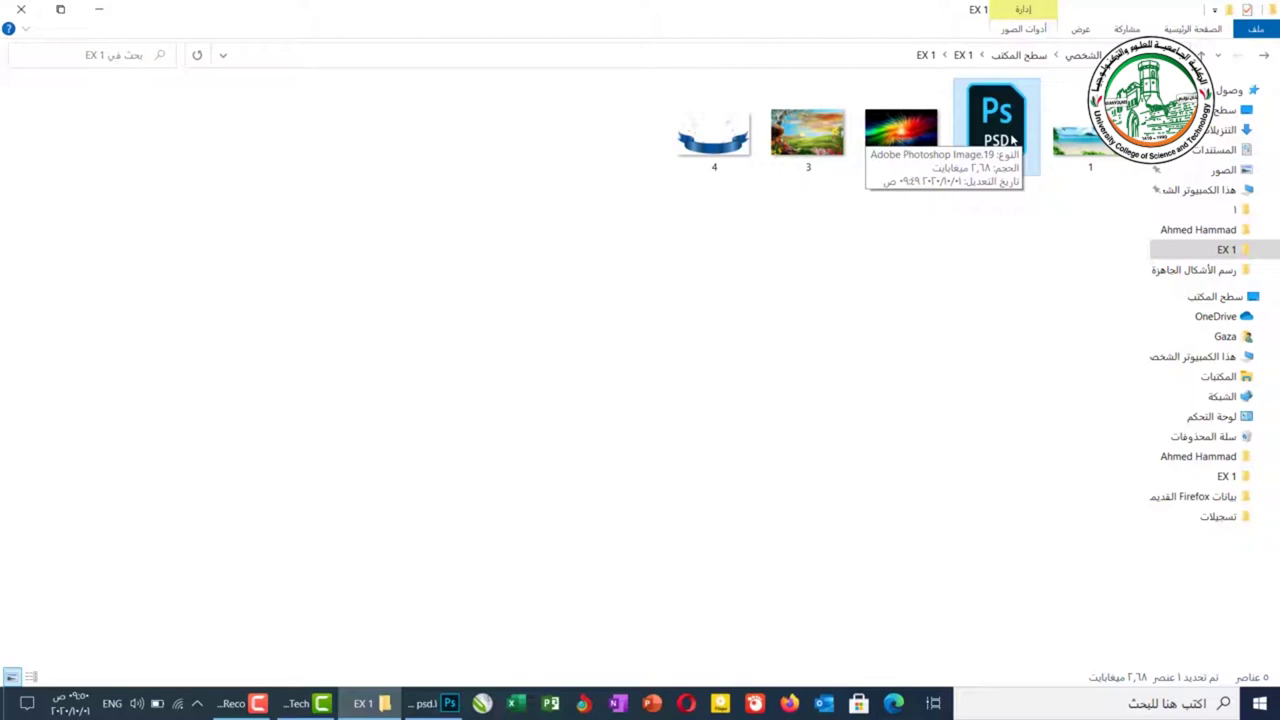
Return to Photoshop and save the image as a JPEG named 1 in the EX 1 folder, replacing the existing file
left_click(450, 699)
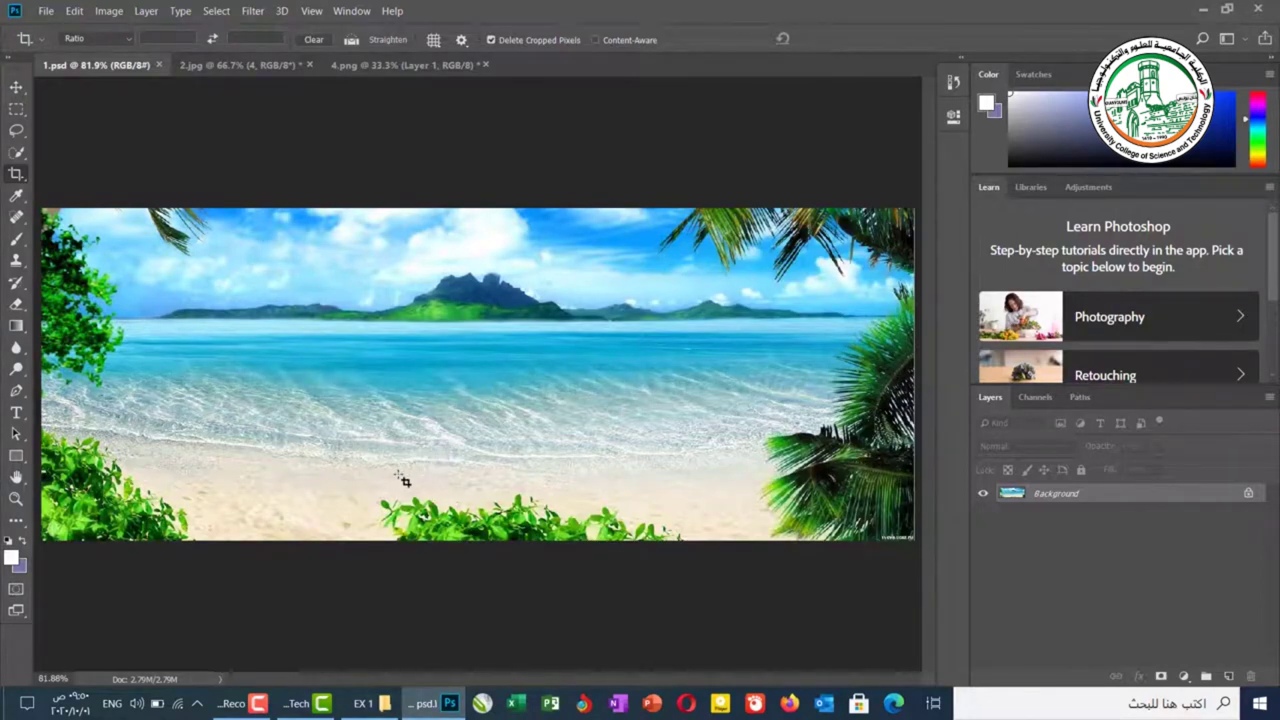
left_click(46, 11)
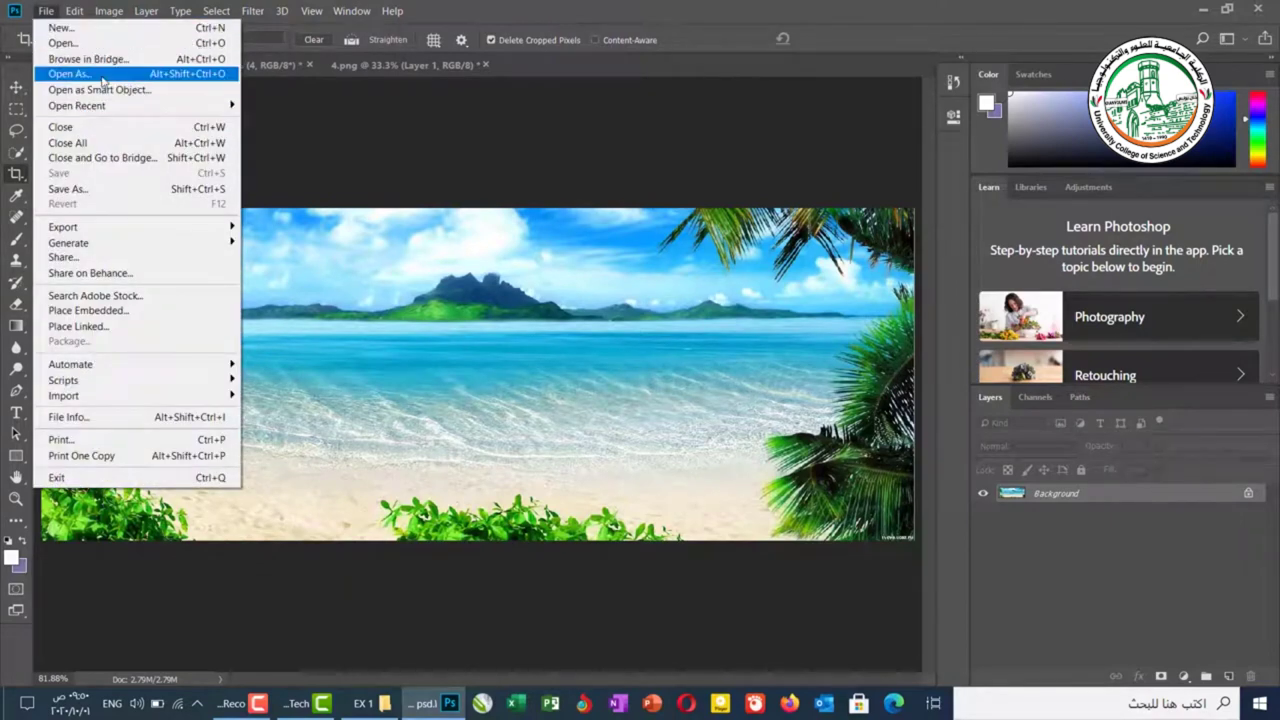
left_click(112, 189)
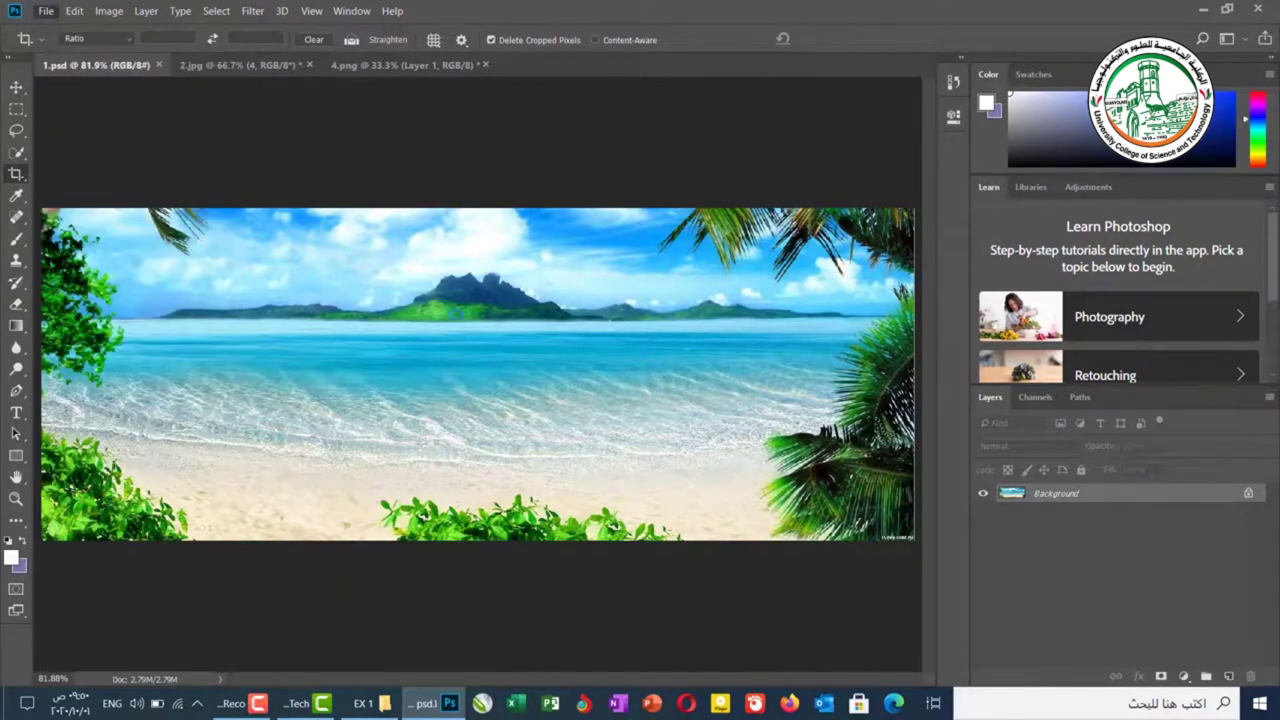
left_click(240, 442)
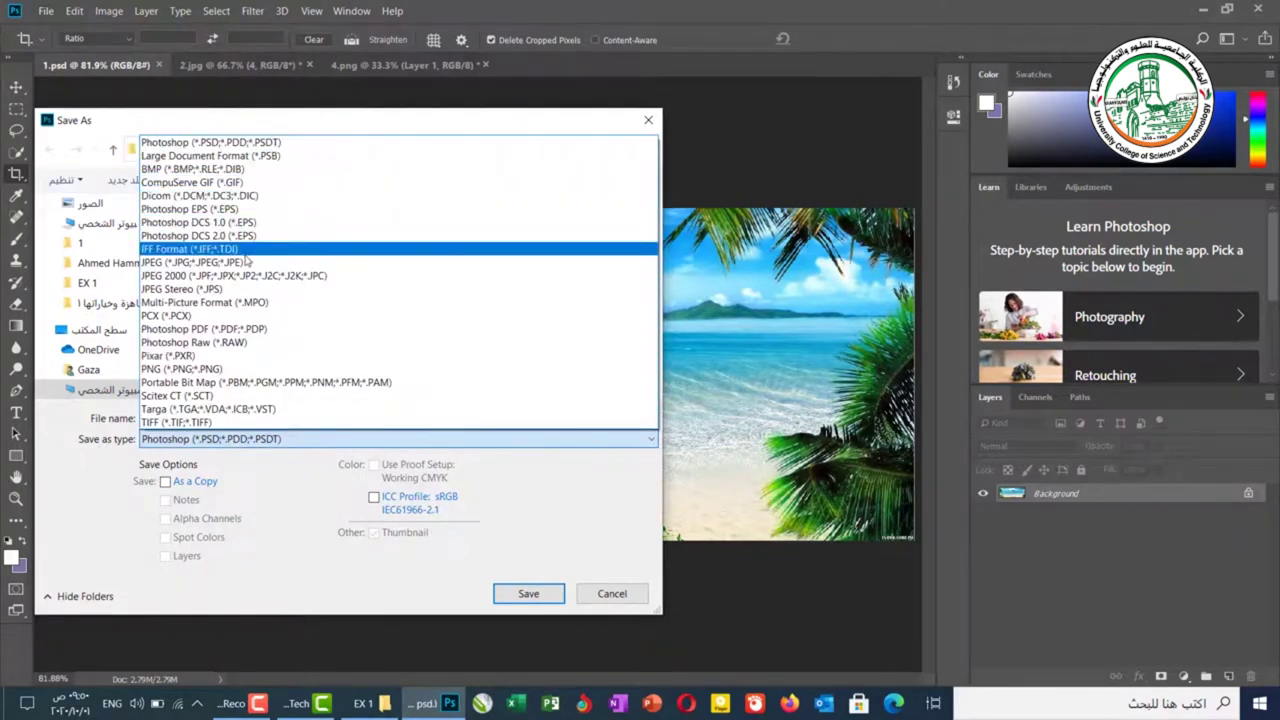
left_click(245, 262)
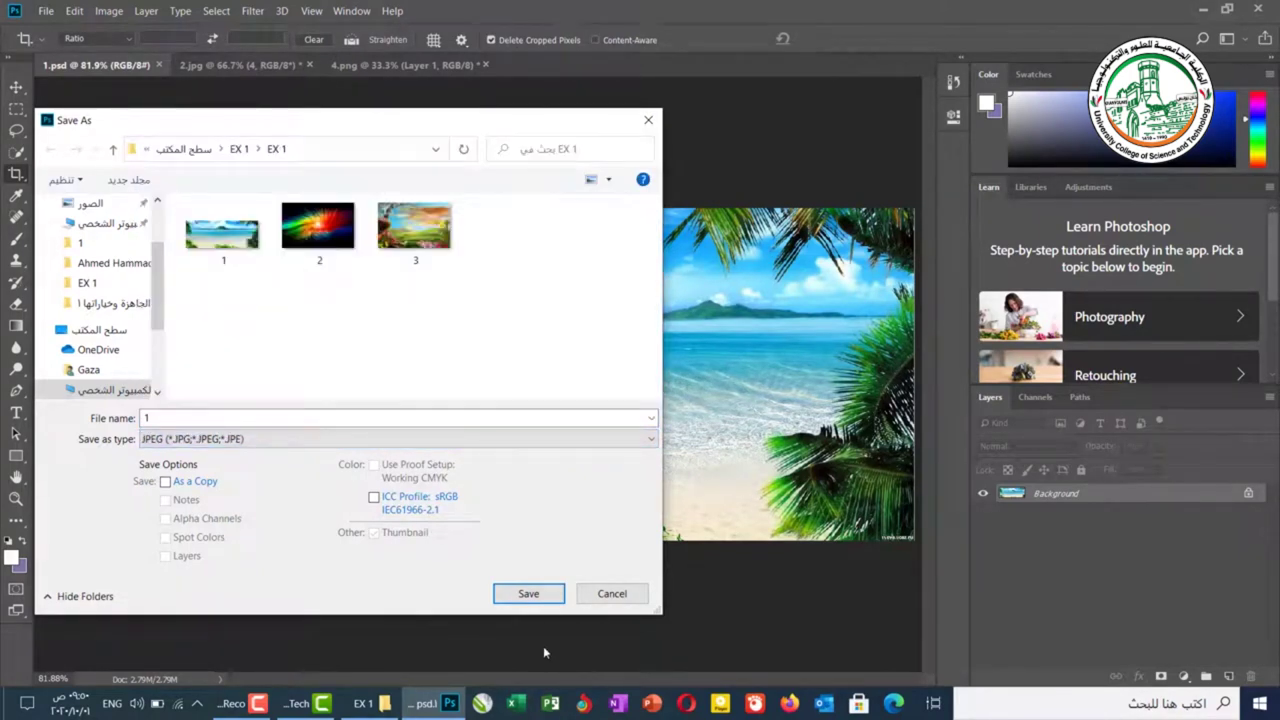
left_click(529, 594)
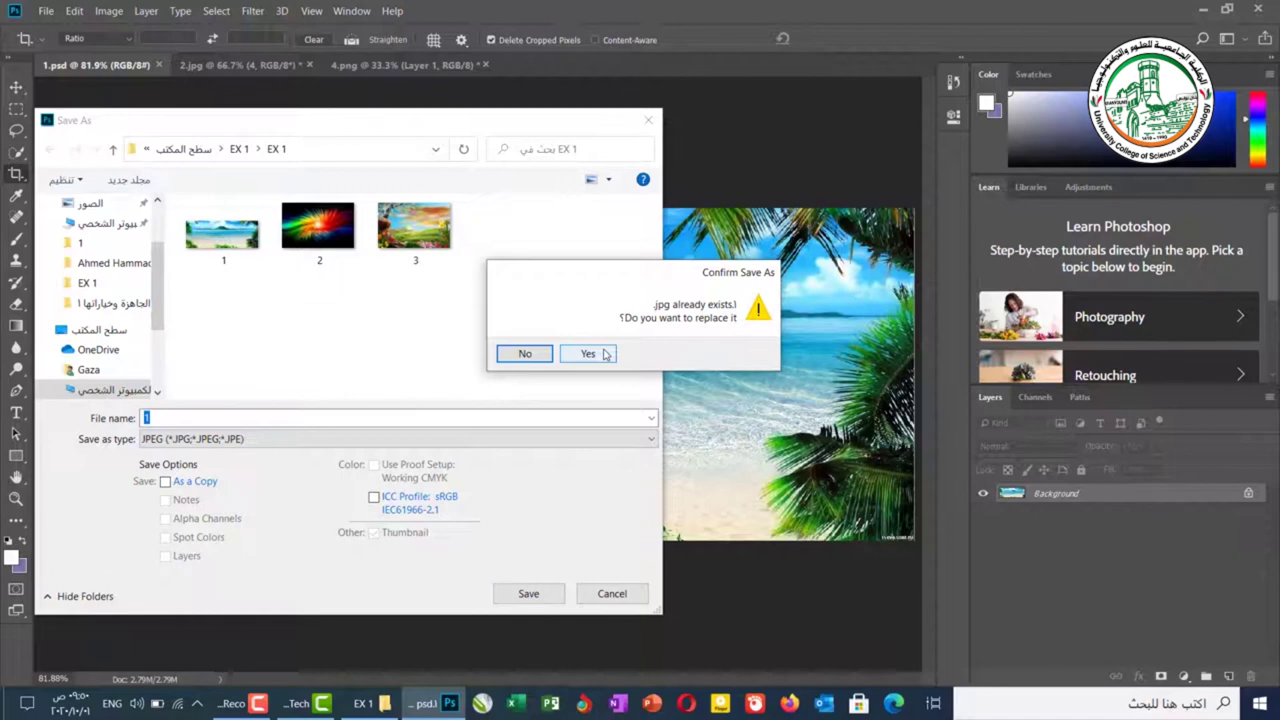
left_click(605, 354)
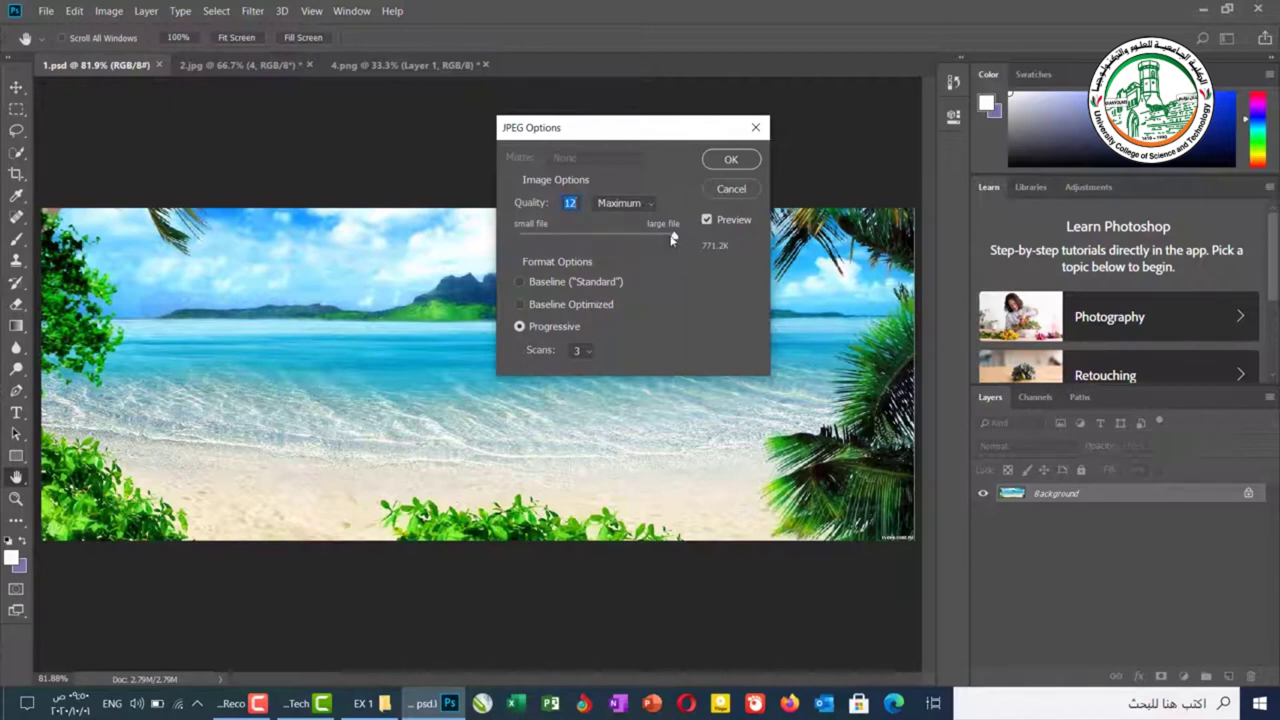
Try a lower JPEG quality, raise it back toward the large-file end, and accept the JPEG options
left_click_drag(672, 238, 641, 245)
left_click_drag(549, 237, 667, 244)
left_click(746, 165)
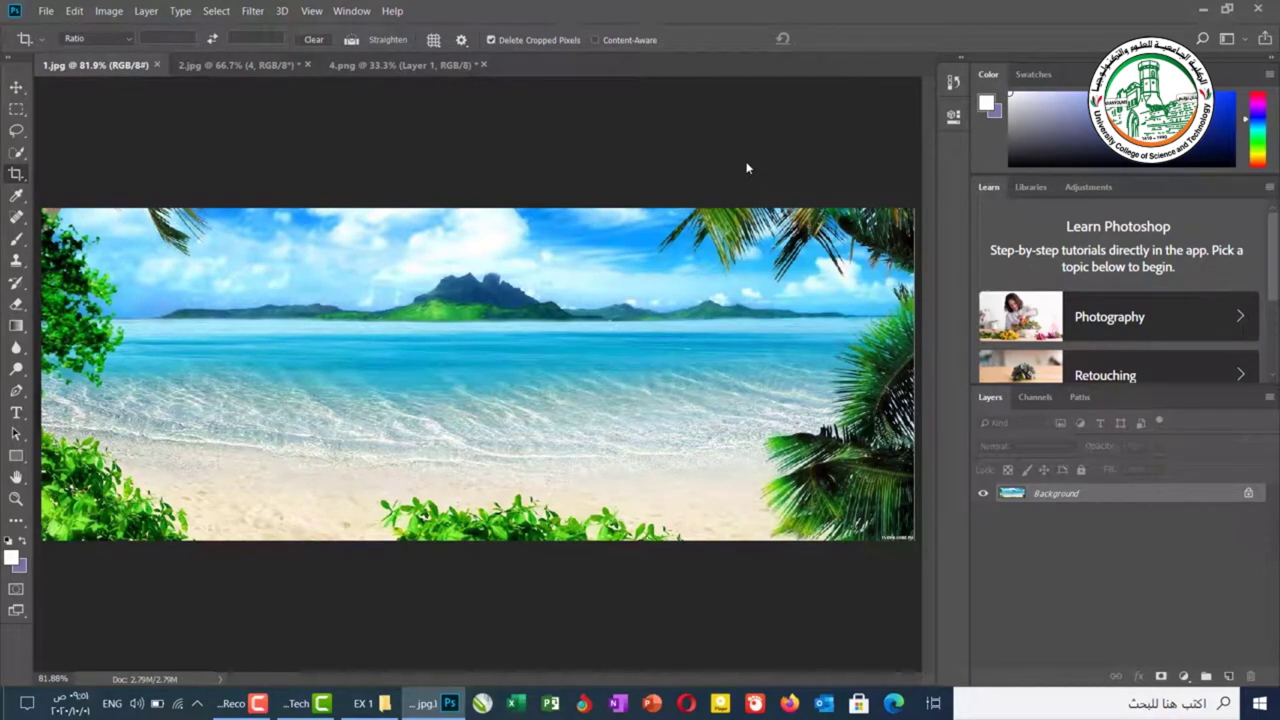
Switch to File Explorer to inspect the saved JPEG version of 1 in the EX 1 folder
left_click(363, 706)
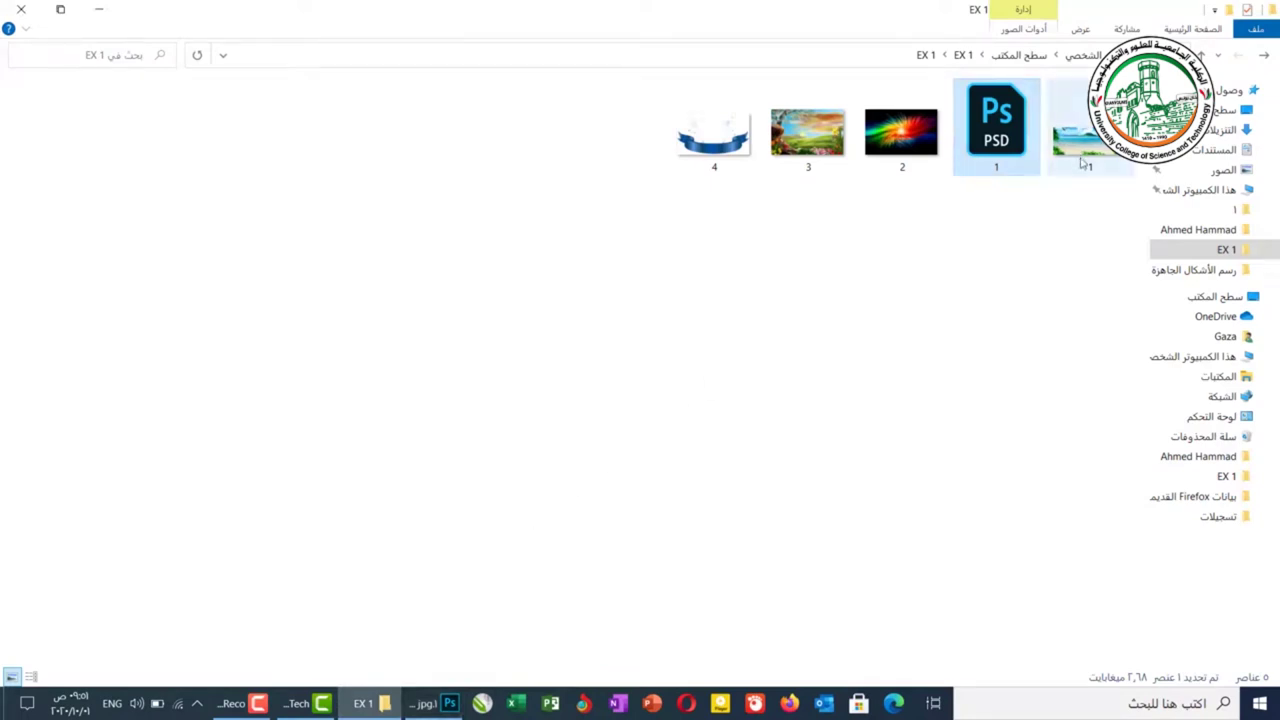